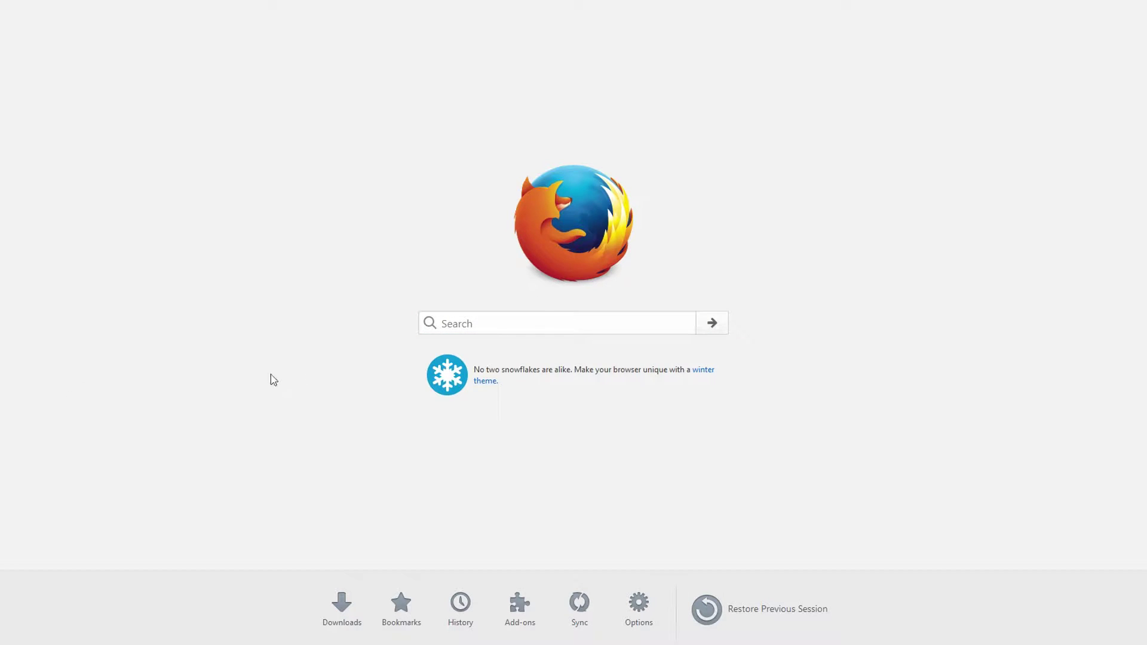
# - Search the web for rainmeter, open the rainmeter.net result, and scroll to its Download section
pyautogui.click(479, 324)
pyautogui.write('r')
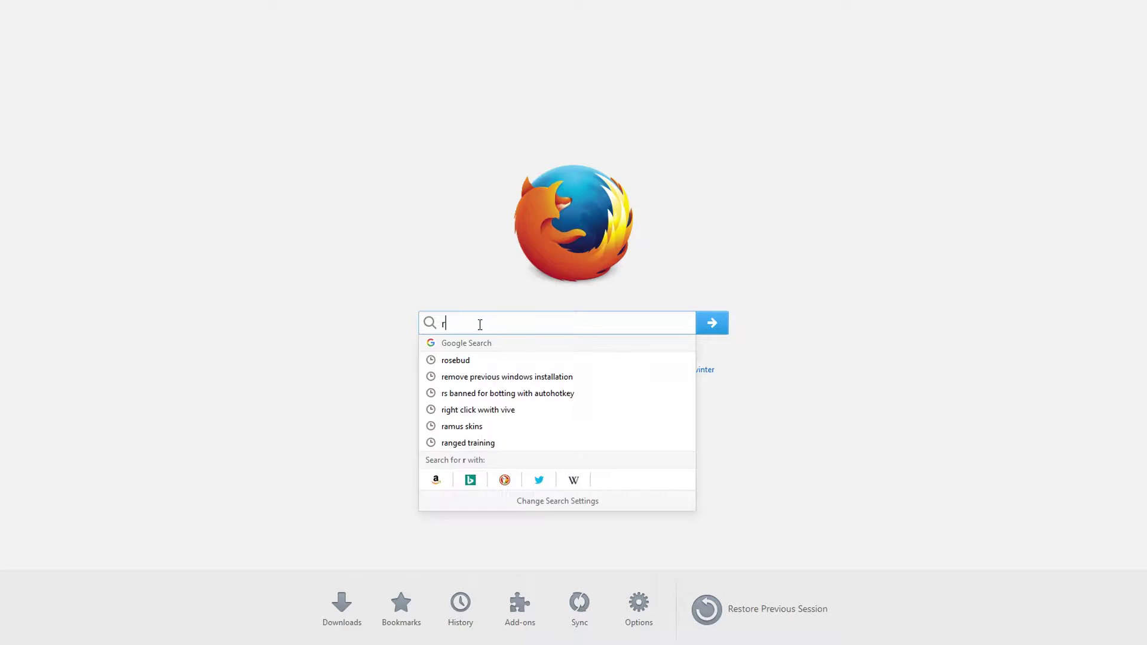
pyautogui.write('ainmeter')
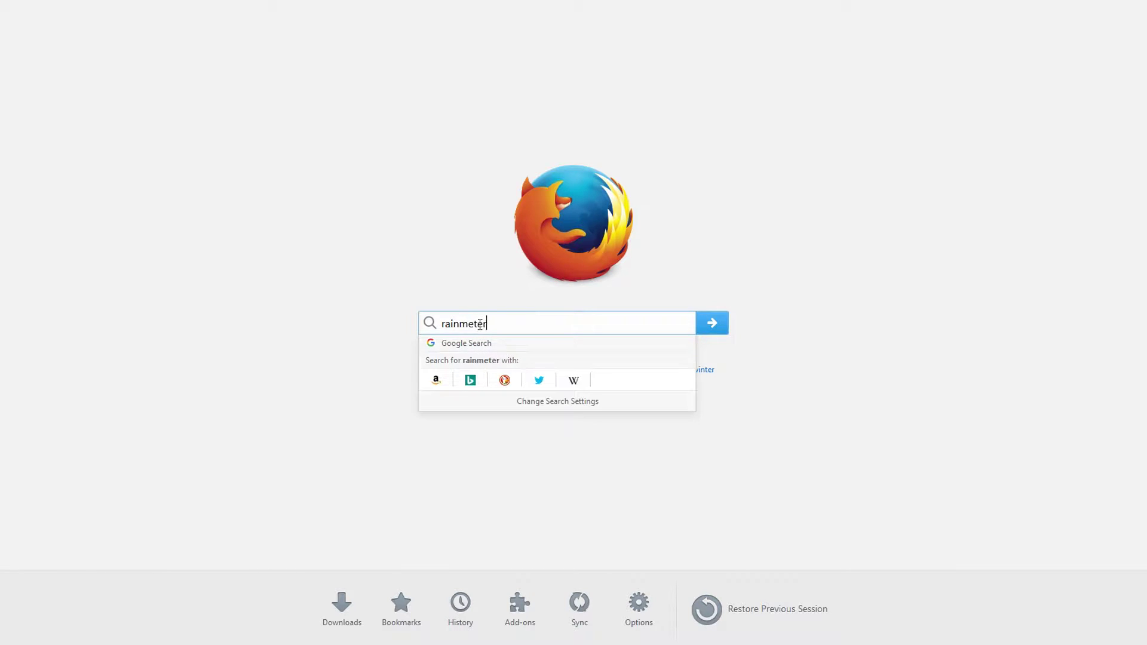
pyautogui.press('Return')
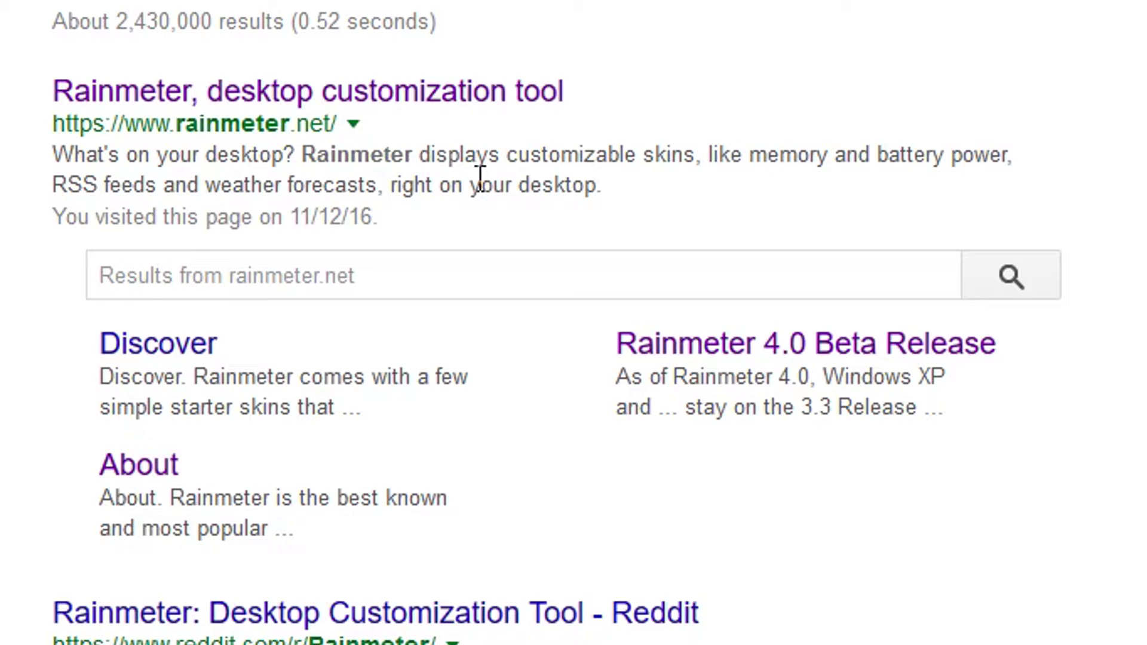
pyautogui.moveTo(730, 94); pyautogui.dragTo(105, 344)
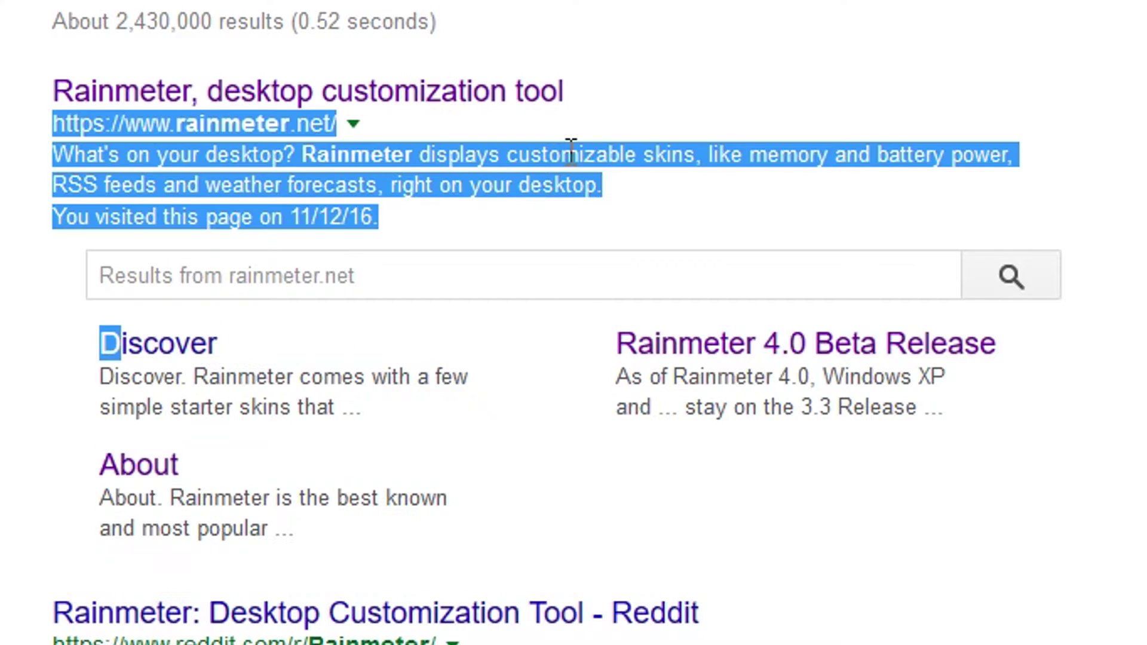
pyautogui.click(663, 116)
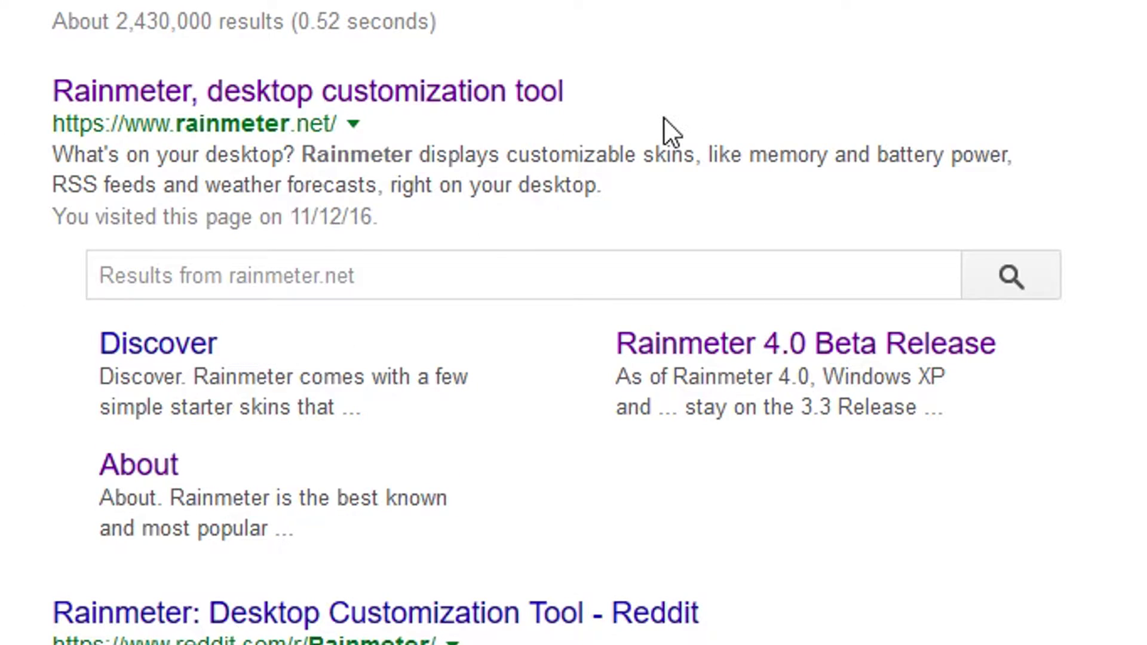
pyautogui.click(529, 107)
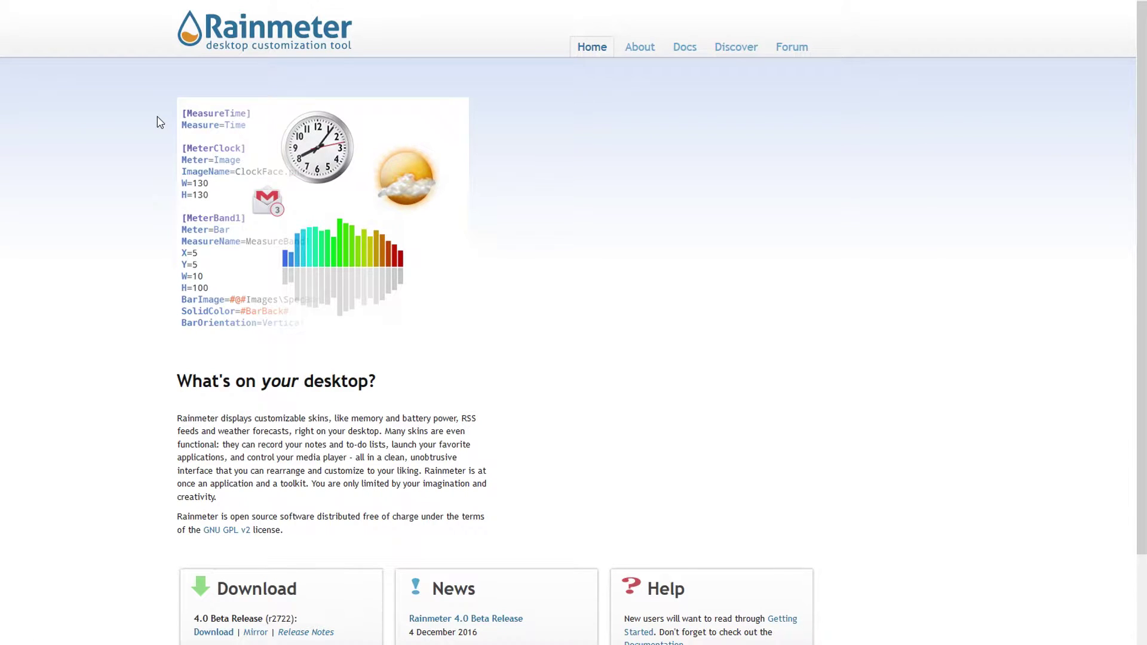
pyautogui.scroll(-3, 160, 123)
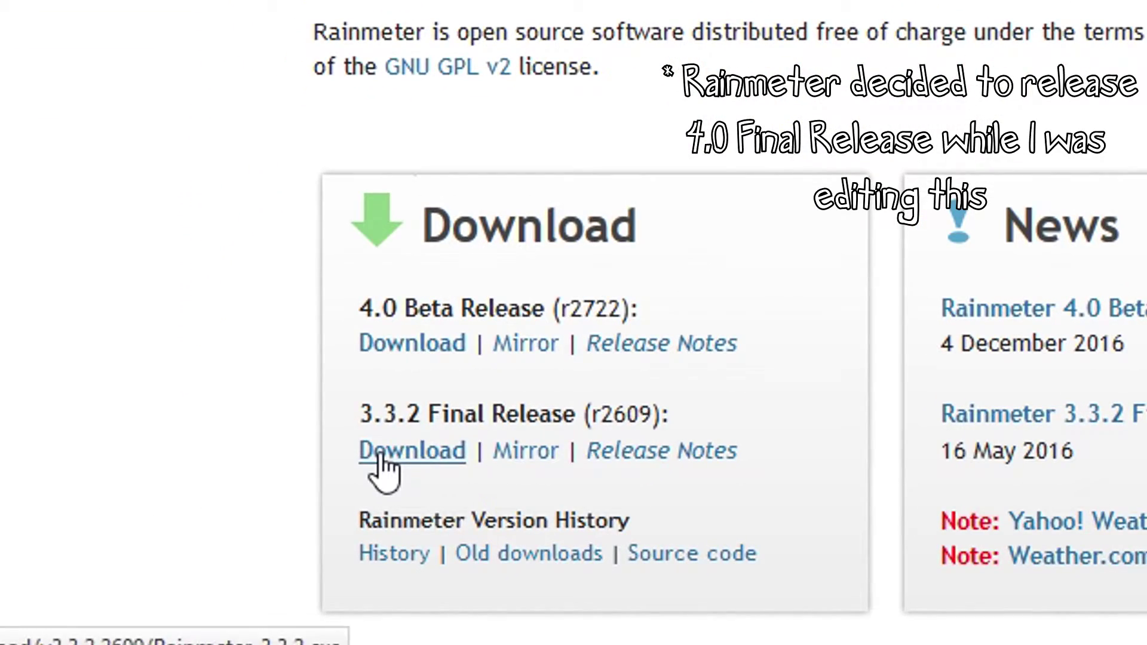
# - Save Rainmeter-3.3.2.exe, delete the Getting Custom Maid bookmark, then run the installer from Downloads
pyautogui.click(378, 455)
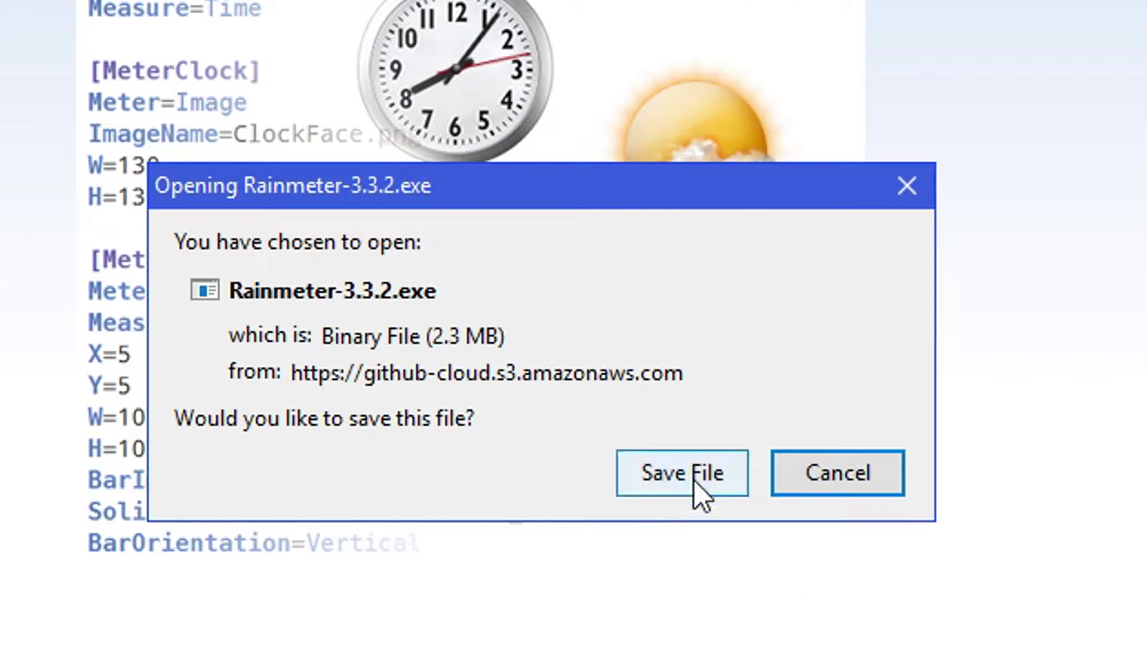
pyautogui.click(694, 479)
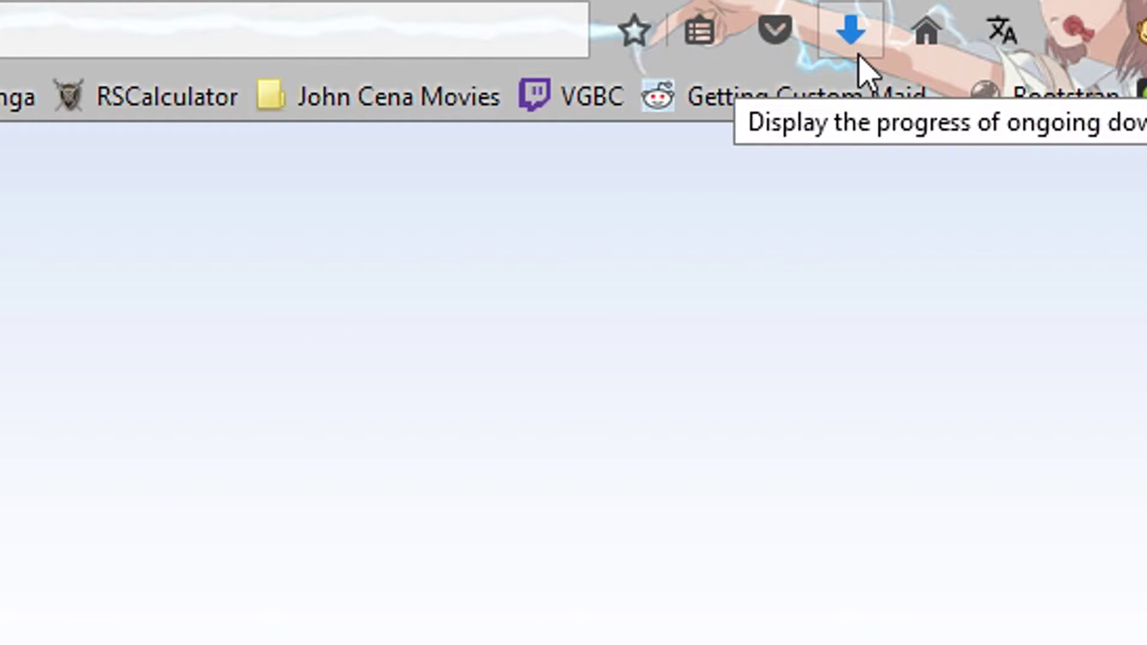
pyautogui.rightClick(741, 113)
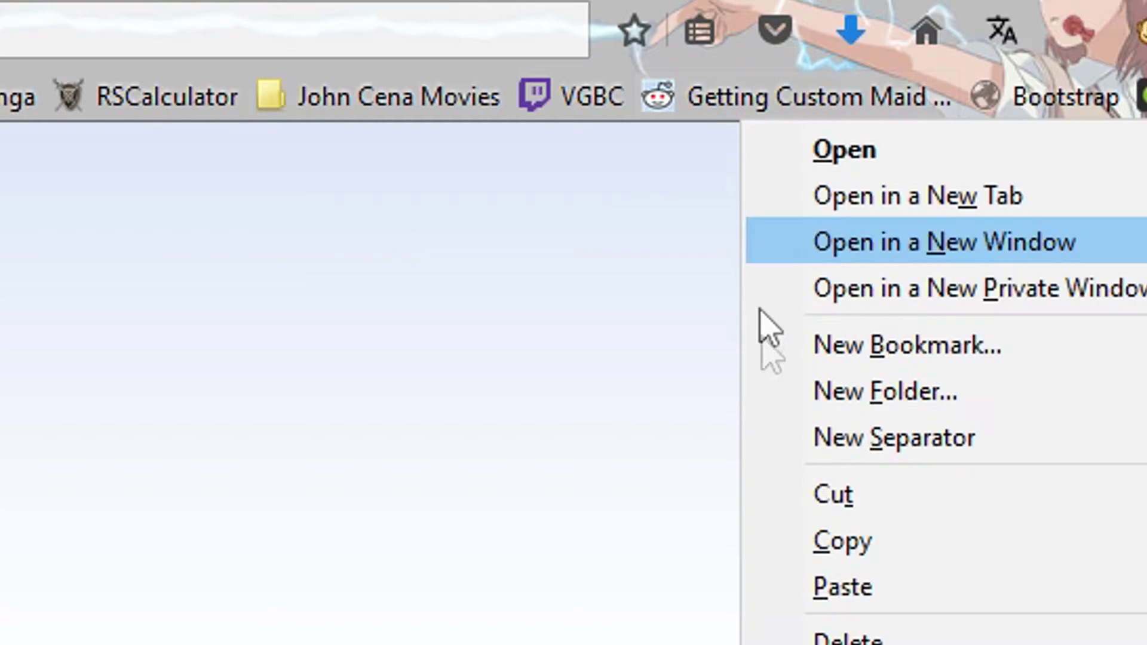
pyautogui.click(841, 638)
pyautogui.click(867, 15)
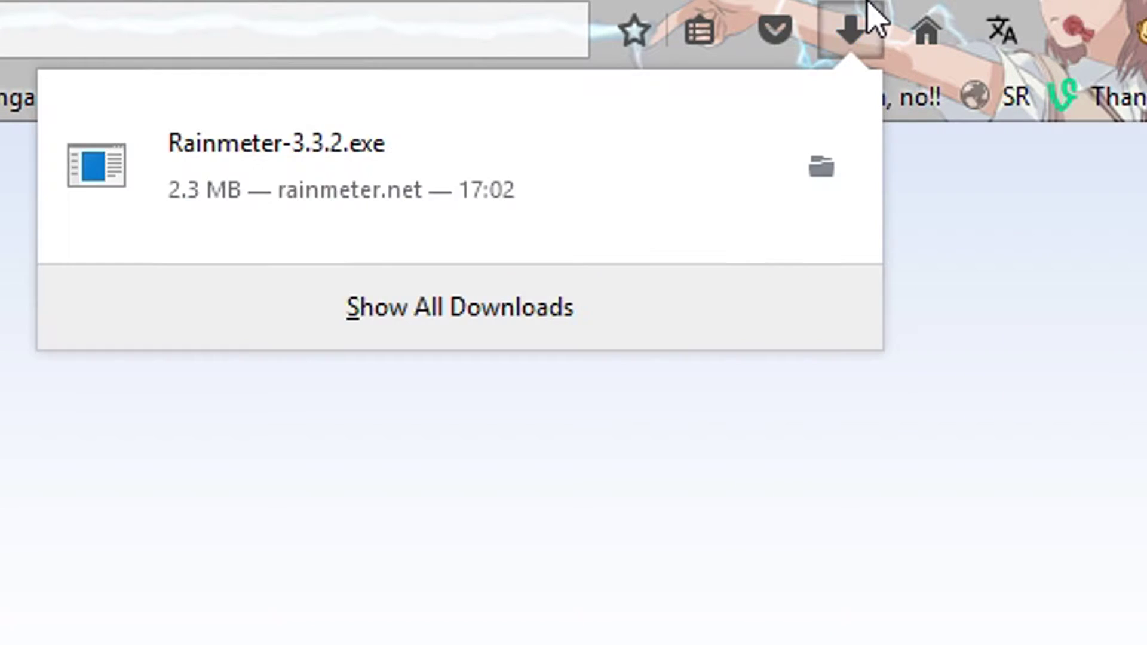
pyautogui.click(405, 187)
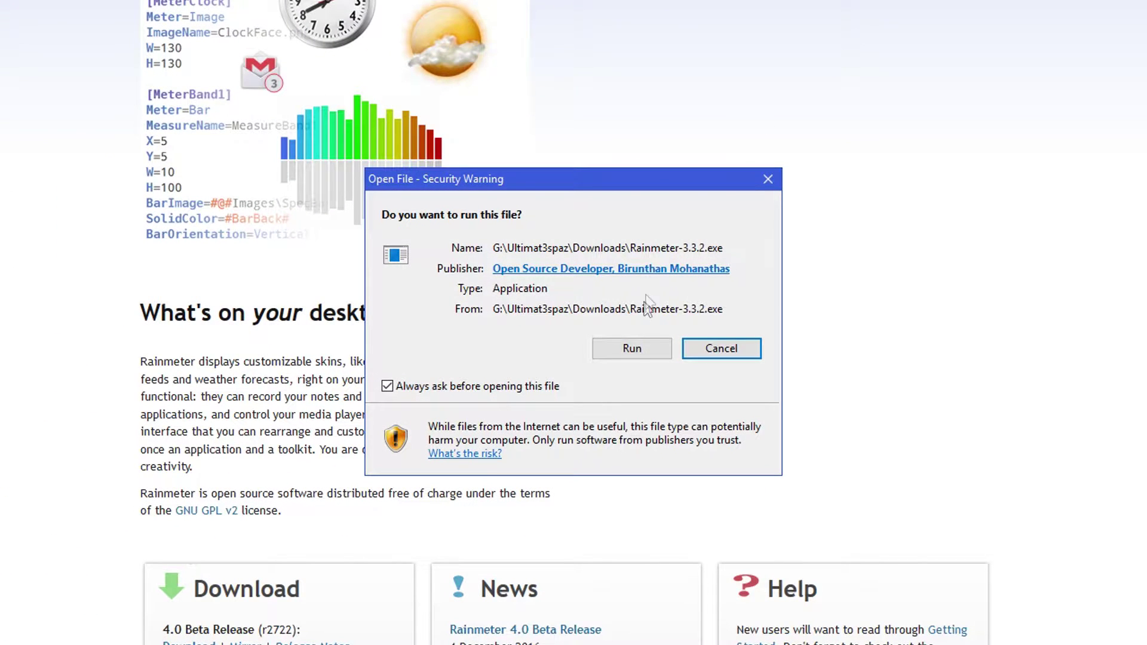
# - Allow the installer to run and keep English as the setup language
pyautogui.click(624, 350)
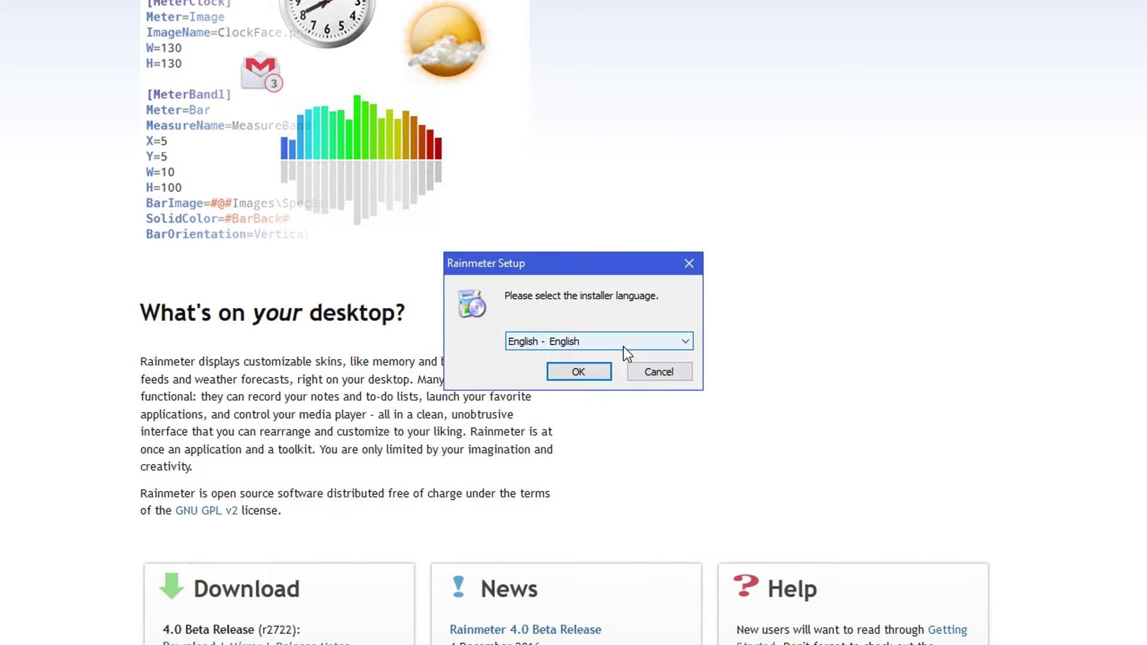
pyautogui.click(553, 346)
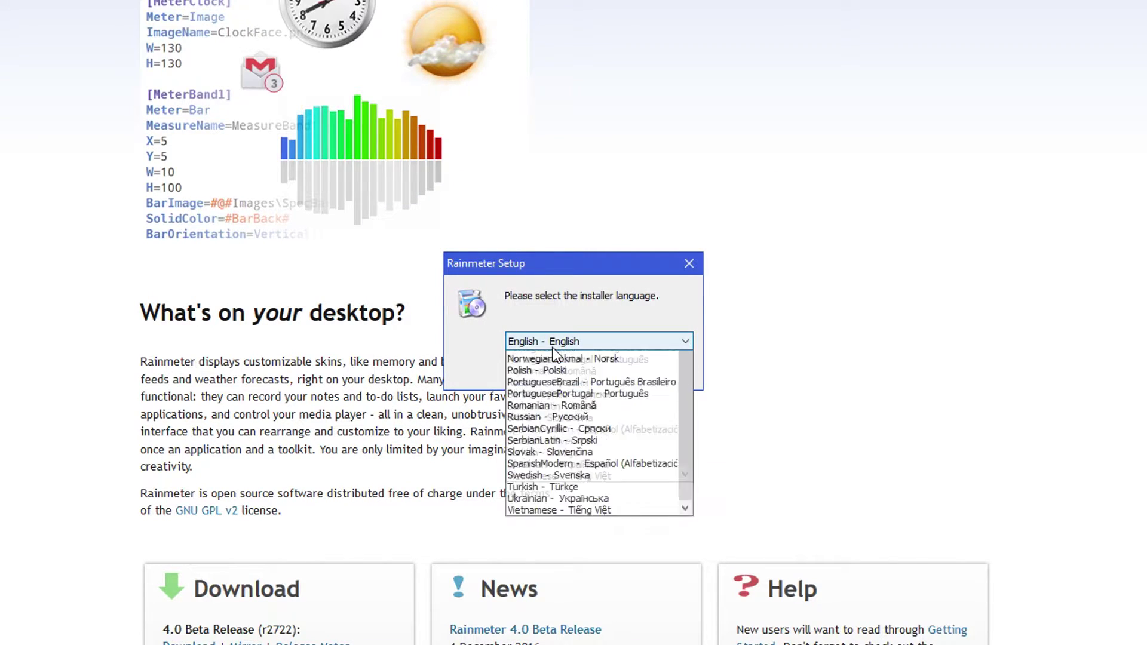
pyautogui.click(553, 349)
pyautogui.click(559, 340)
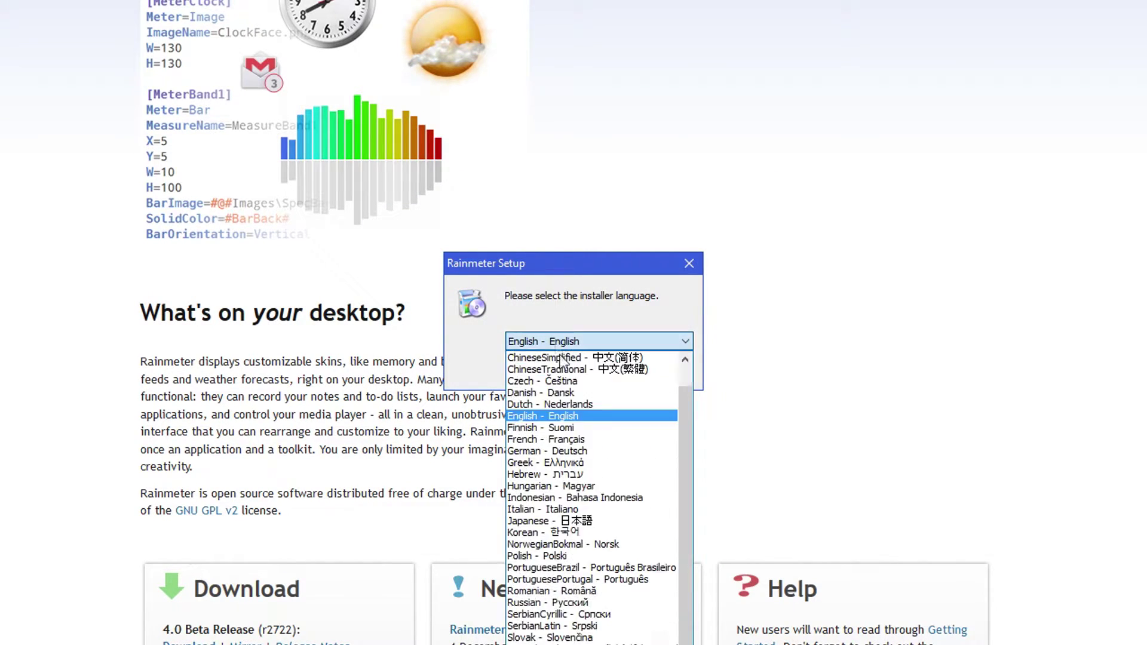
pyautogui.moveTo(679, 473); pyautogui.dragTo(657, 562)
pyautogui.scroll(1, 658, 537)
pyautogui.click(665, 338)
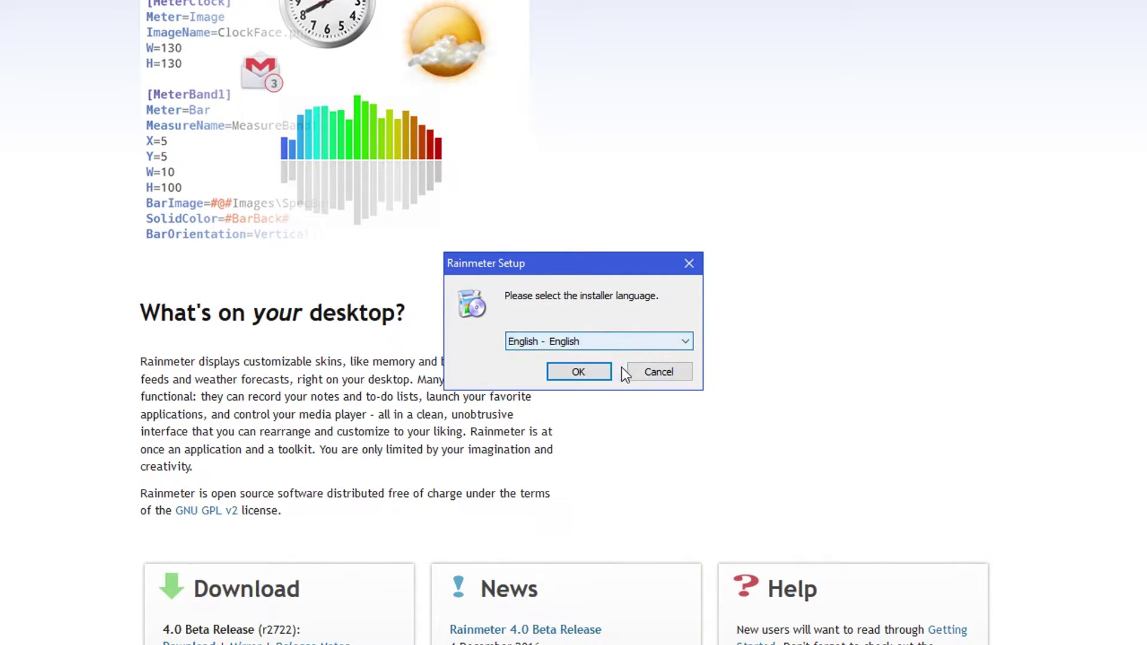
pyautogui.click(599, 371)
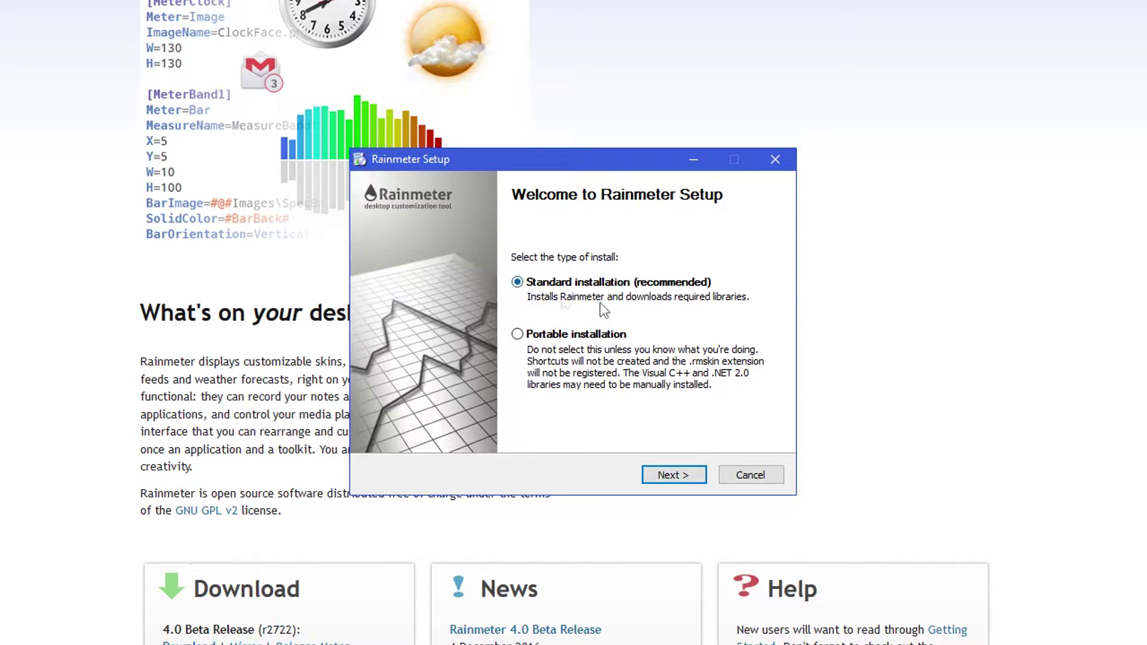
# - Choose Standard installation and install Rainmeter, approving the administrator prompt
pyautogui.click(693, 478)
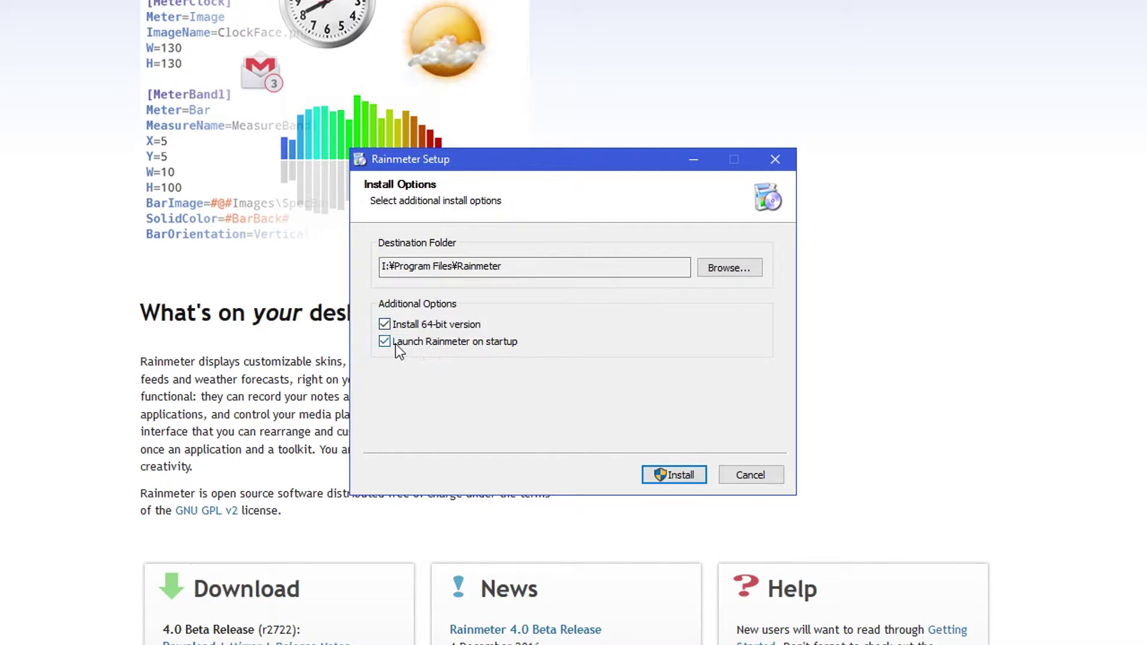
pyautogui.click(670, 473)
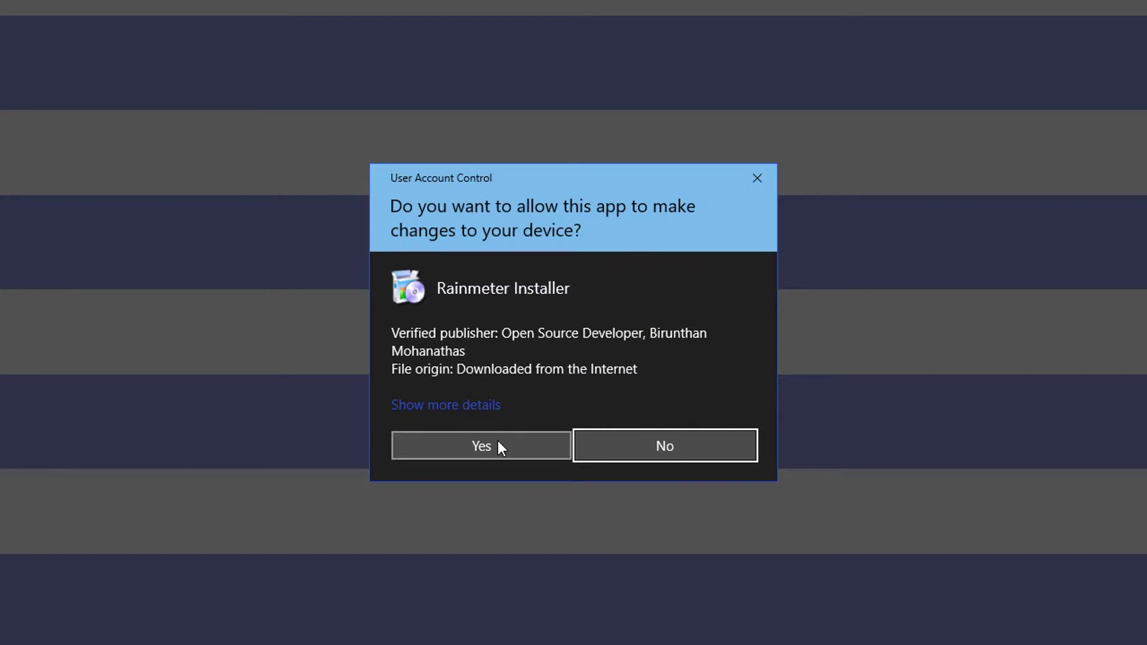
pyautogui.click(497, 445)
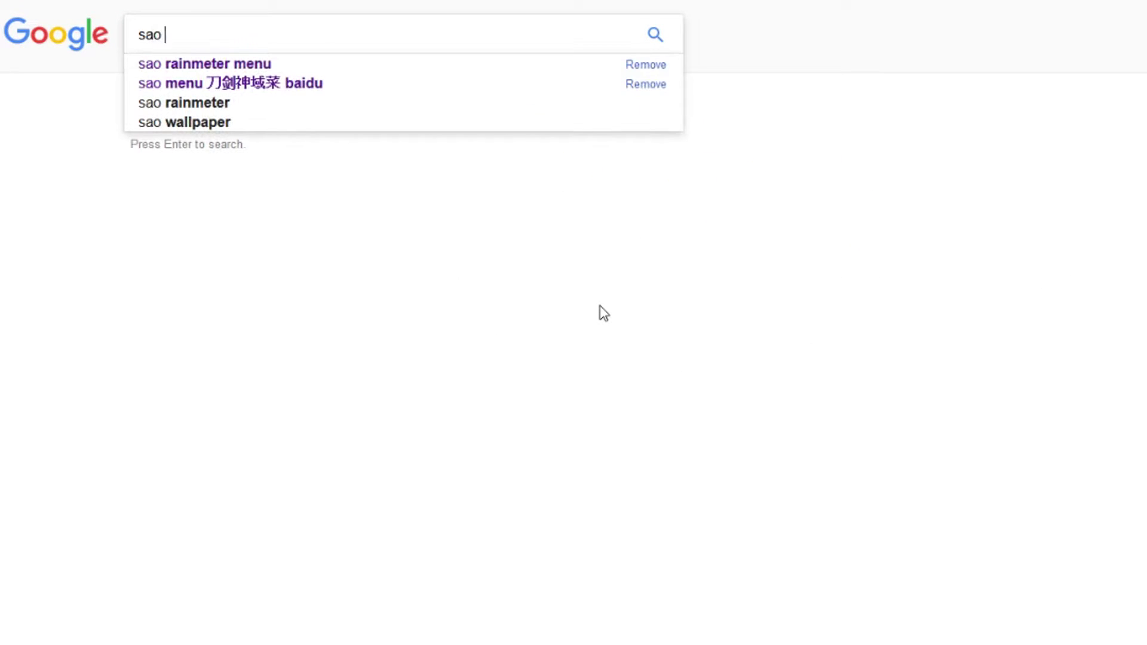
# - Search Google using the sao rainmeter menu suggestion and follow the SAO Rainmeter blog link
pyautogui.press('Down')
pyautogui.press('Return')
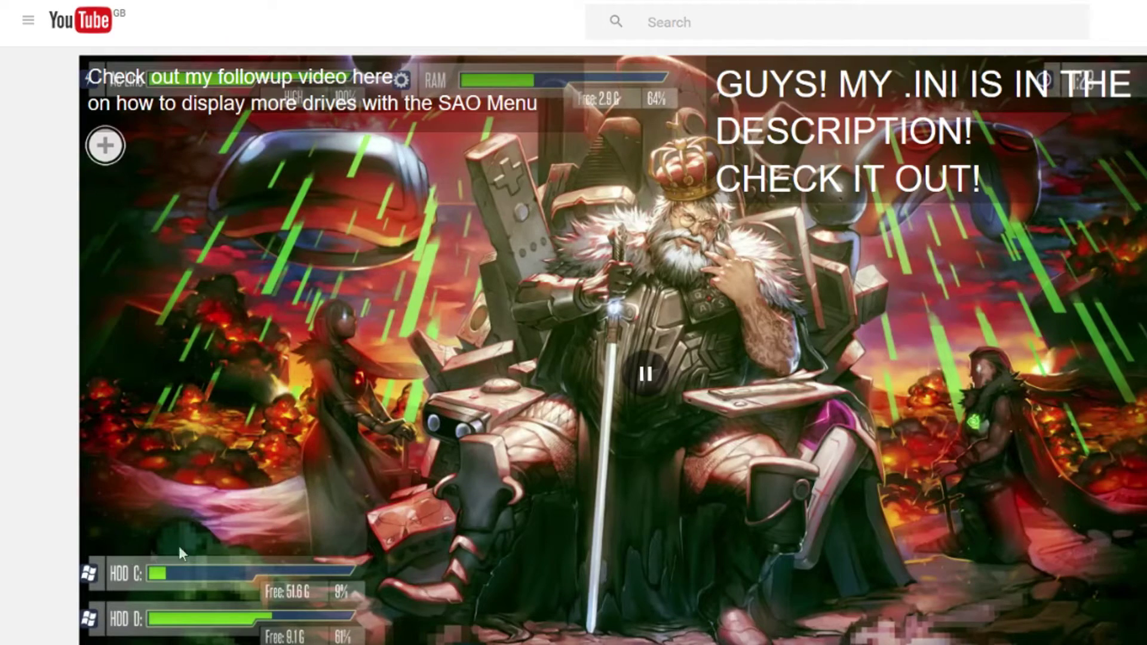
pyautogui.scroll(-4, 89, 538)
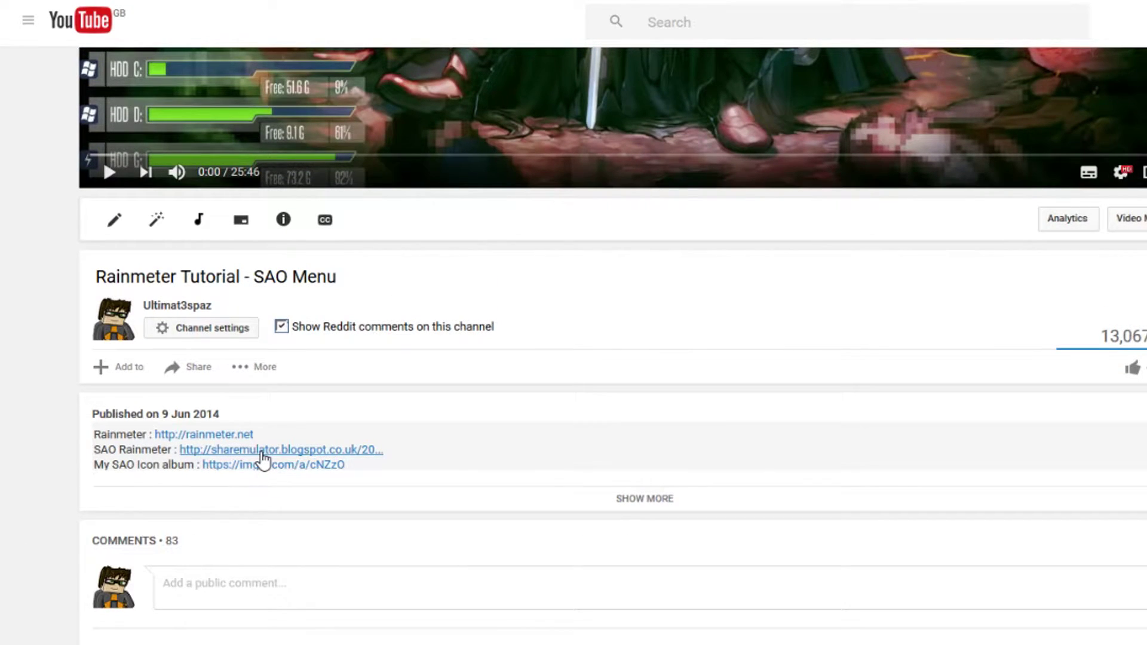
pyautogui.click(263, 454)
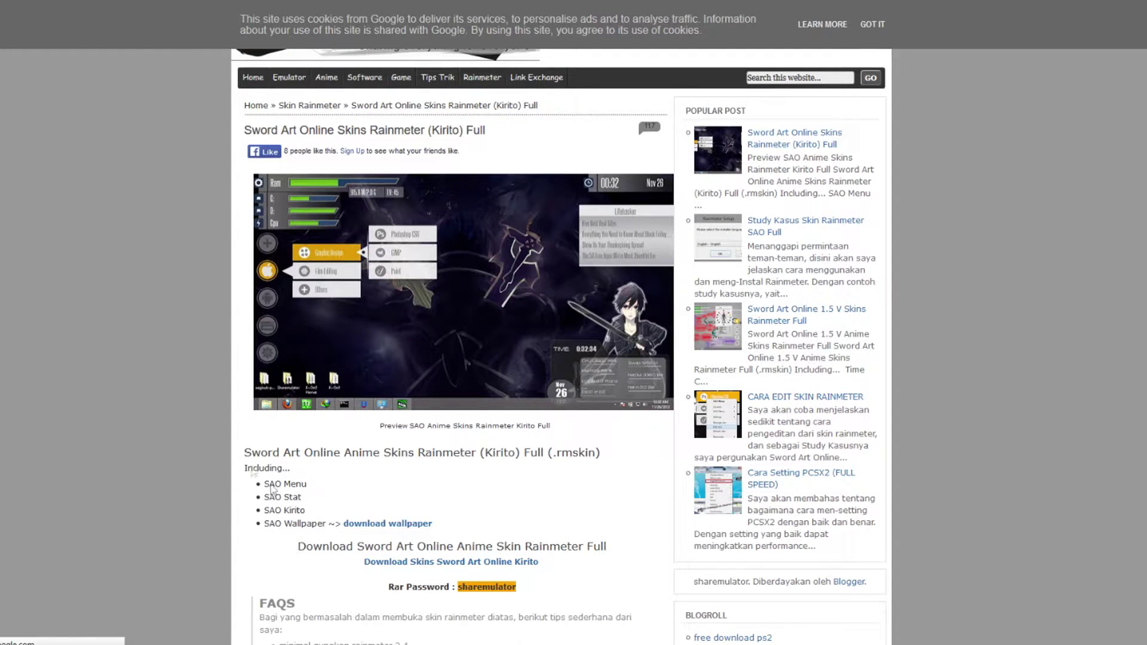
# - Open the blog's Mediafire download link in a new tab
pyautogui.scroll(-6, 489, 523)
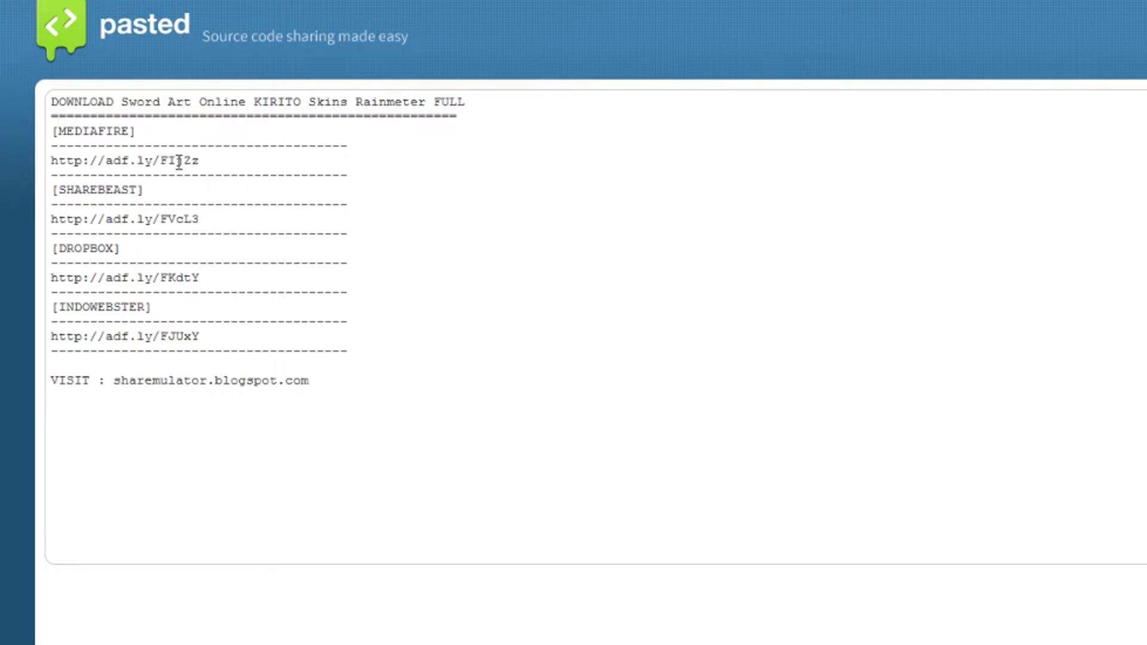
pyautogui.tripleClick(50, 160)
pyautogui.rightClick(52, 161)
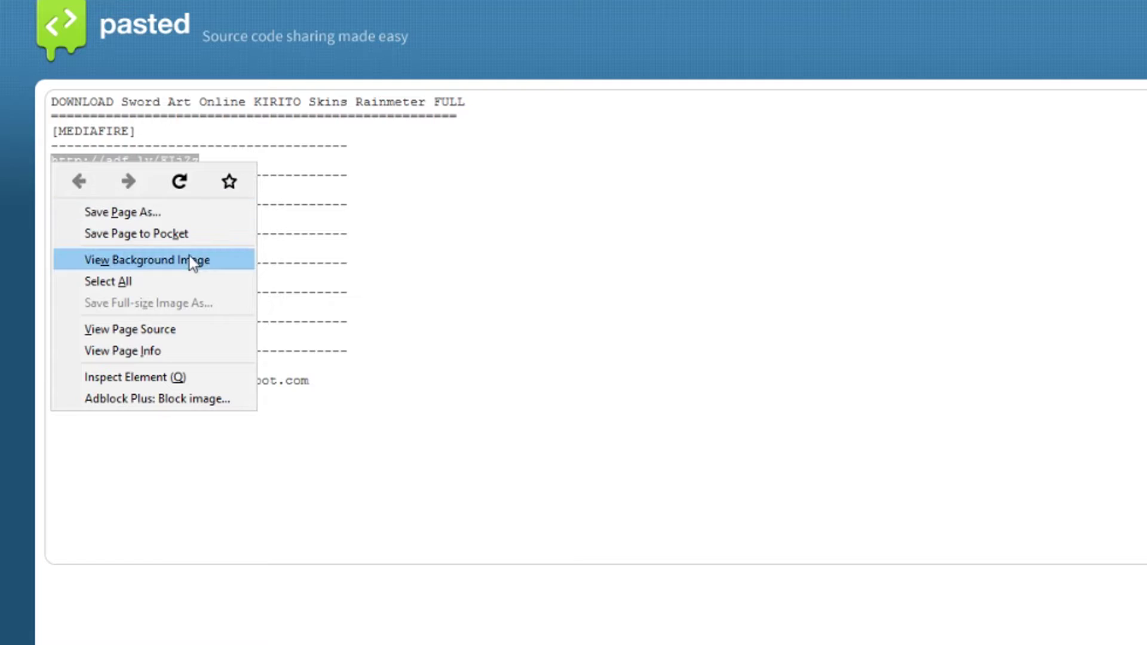
pyautogui.rightClick(93, 157)
pyautogui.click(179, 180)
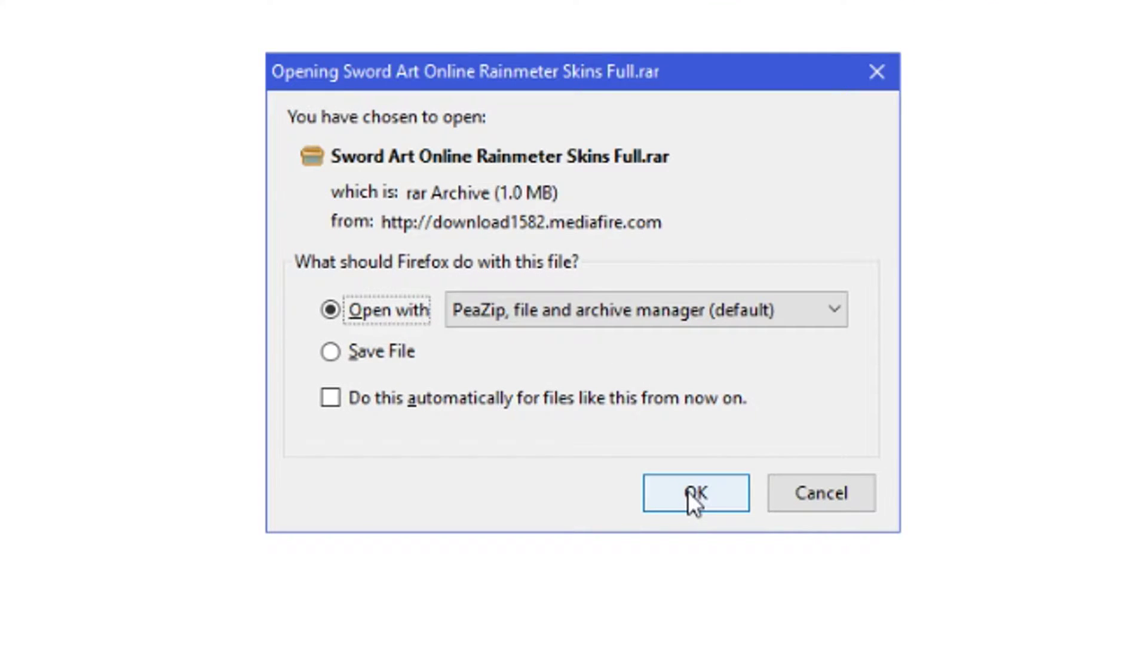
# - Handle the Sword Art Online Rainmeter Skins Full.rar download dialog, choosing another app to open it
pyautogui.click(328, 361)
pyautogui.click(512, 308)
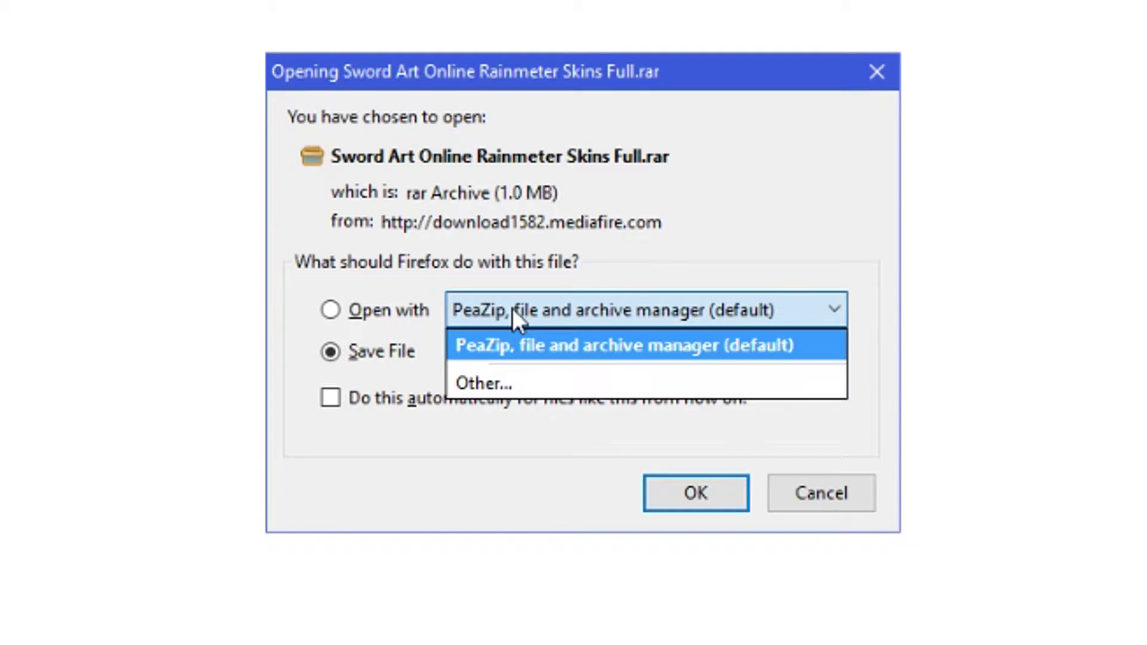
pyautogui.click(521, 355)
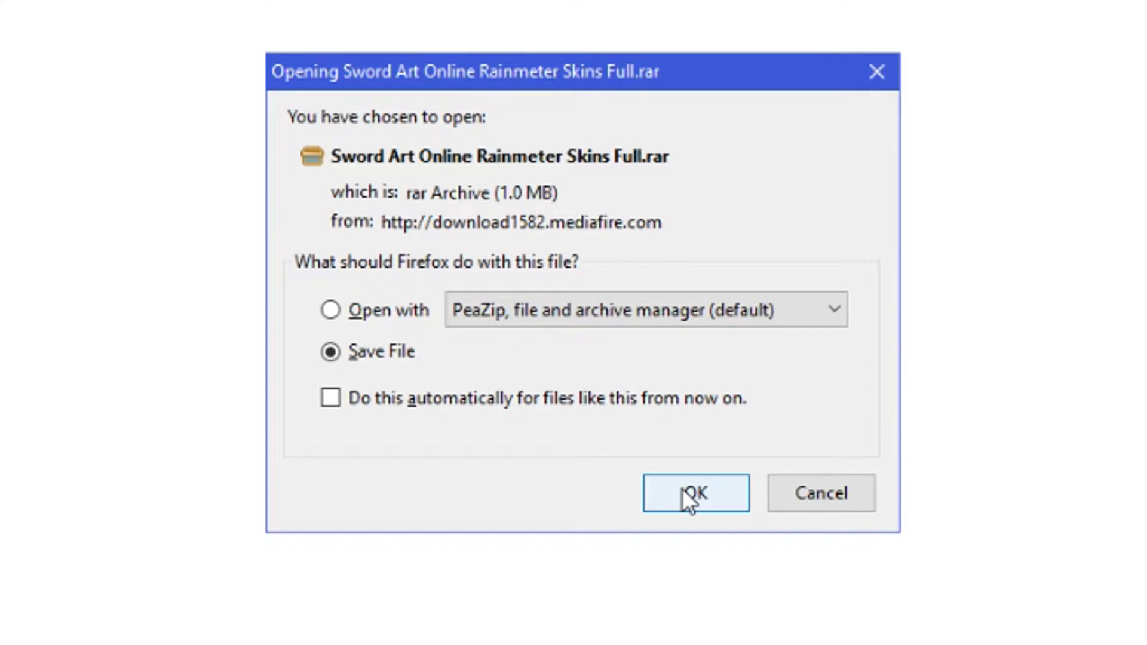
pyautogui.click(582, 314)
pyautogui.click(589, 383)
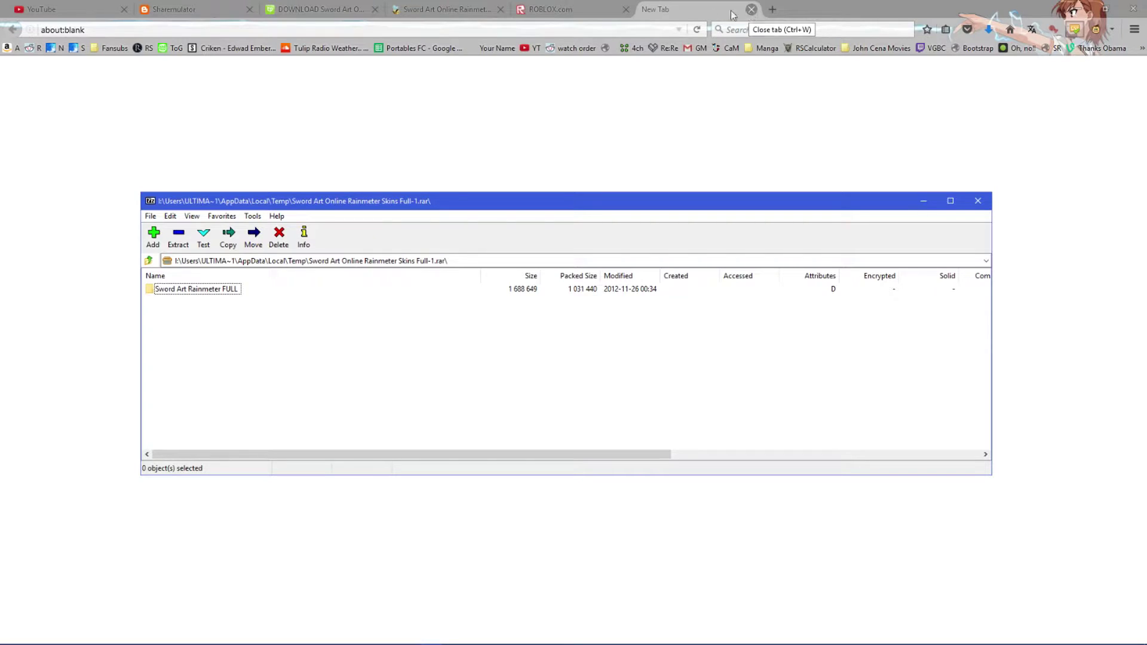
# - Create and open an empty New folder in Downloads
pyautogui.click(586, 9)
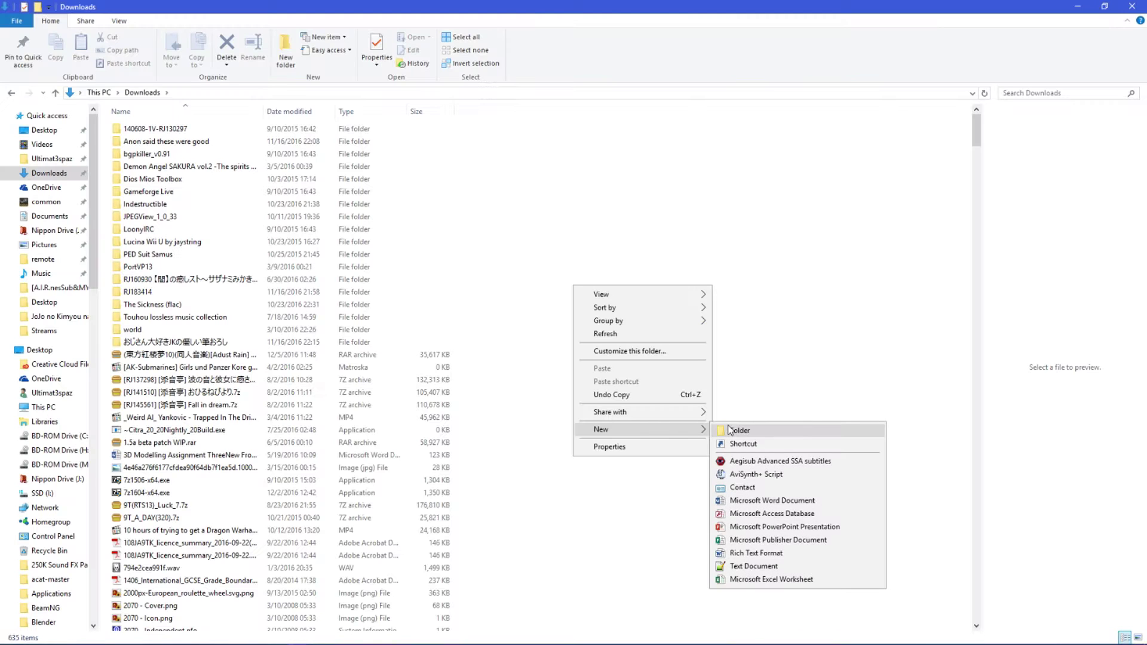
pyautogui.click(740, 431)
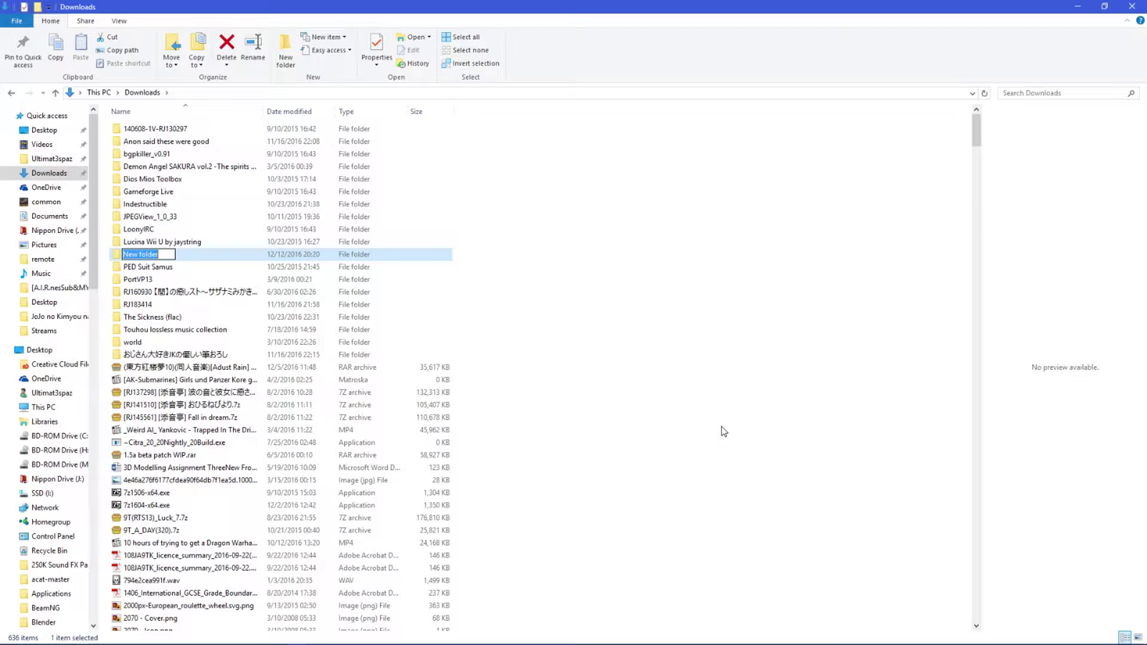
pyautogui.press('Return')
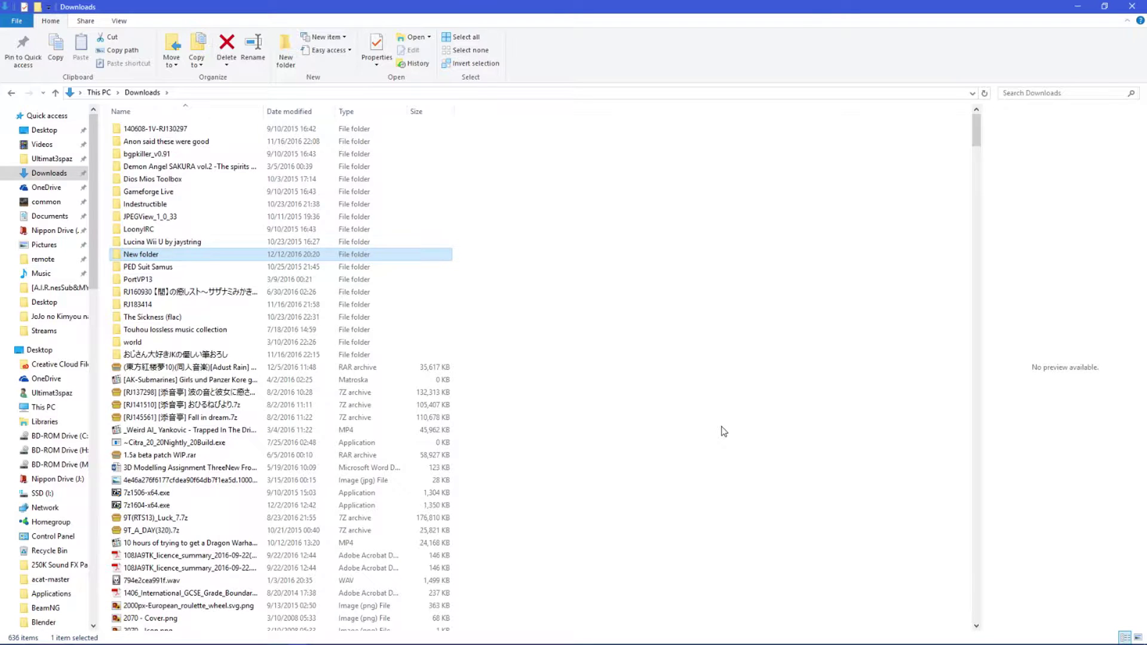
pyautogui.press('Return')
# - Extract Sword Art Rainmeter FULL from 7-Zip into New folder using the archive password, then open it
pyautogui.hotkey('alt', 'Tab')
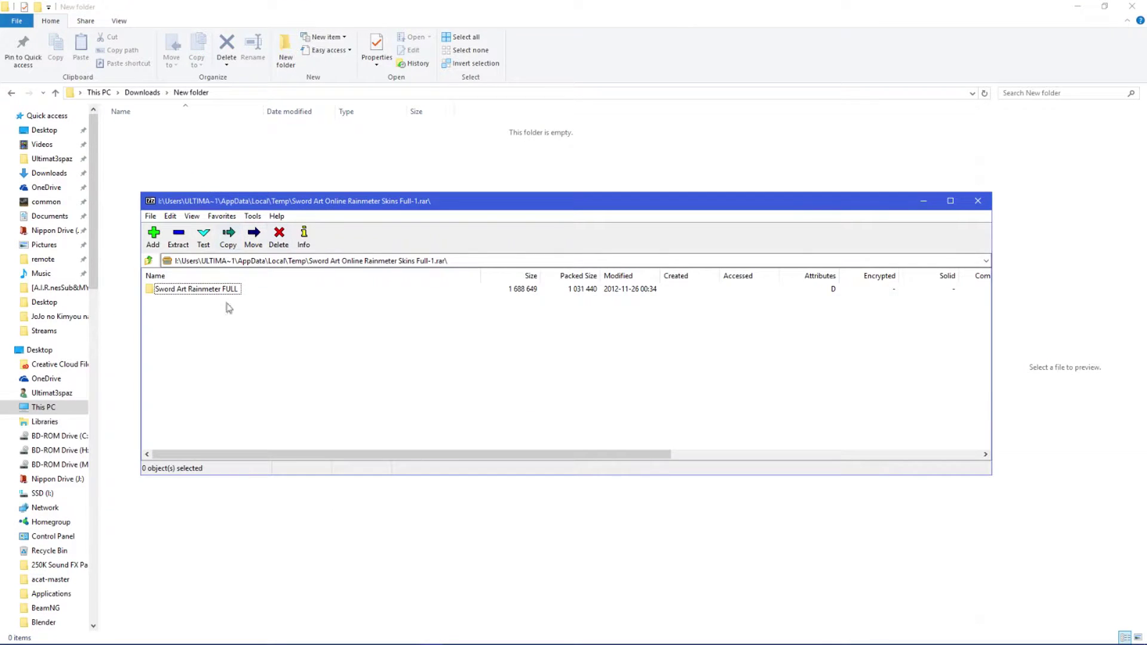
pyautogui.moveTo(192, 290); pyautogui.dragTo(183, 162)
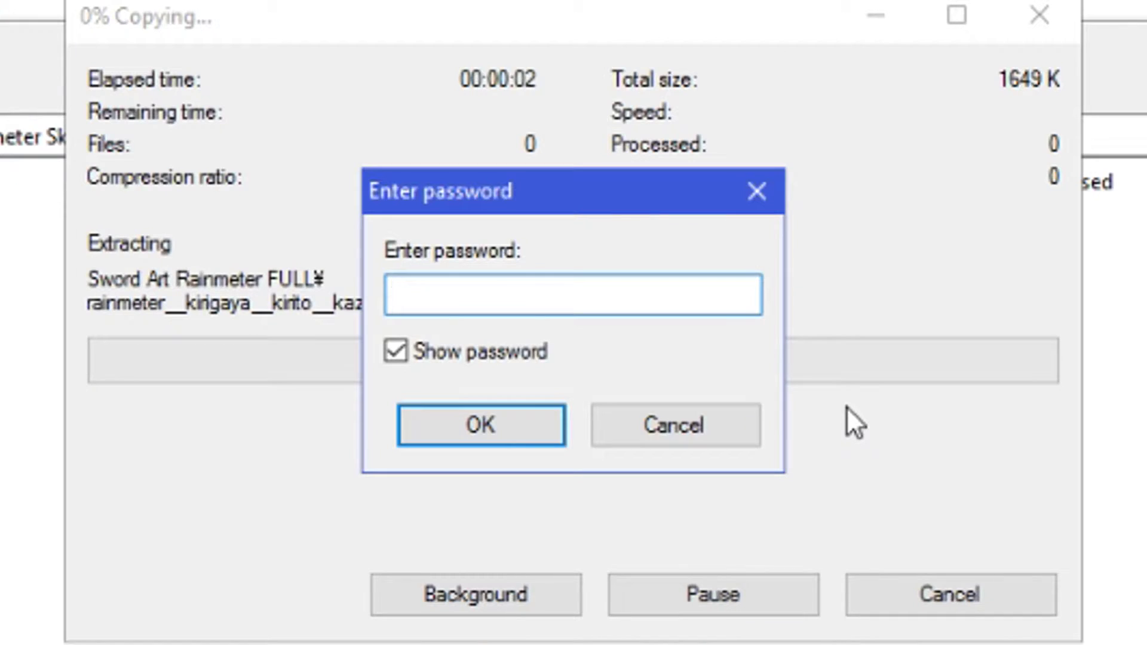
pyautogui.write('sharemulator')
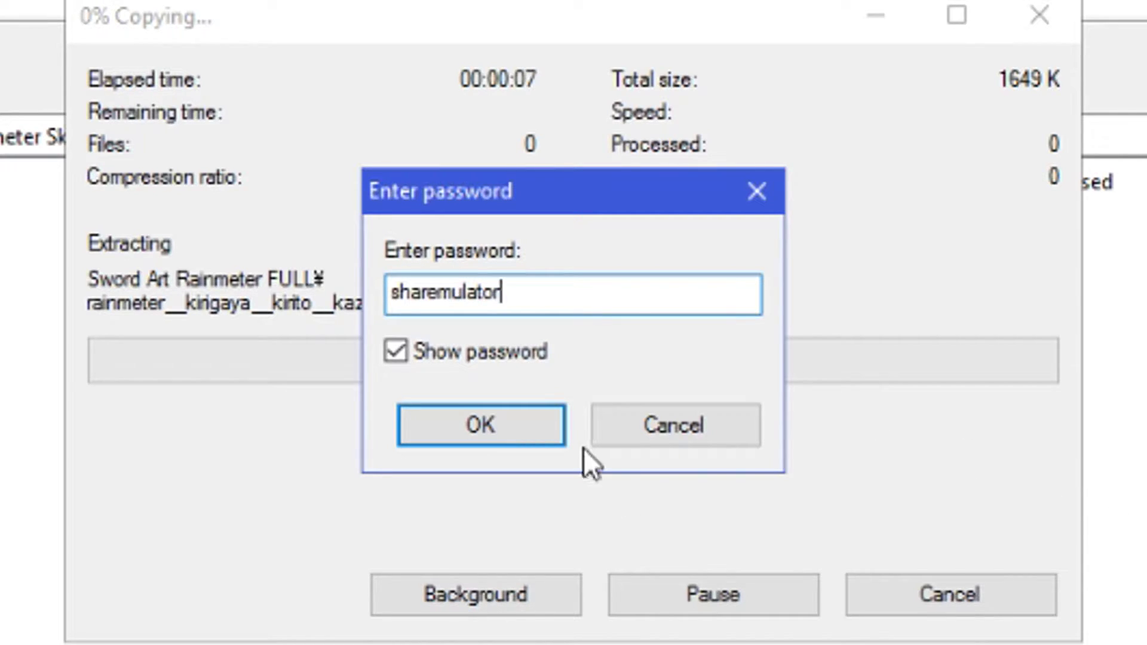
pyautogui.click(510, 420)
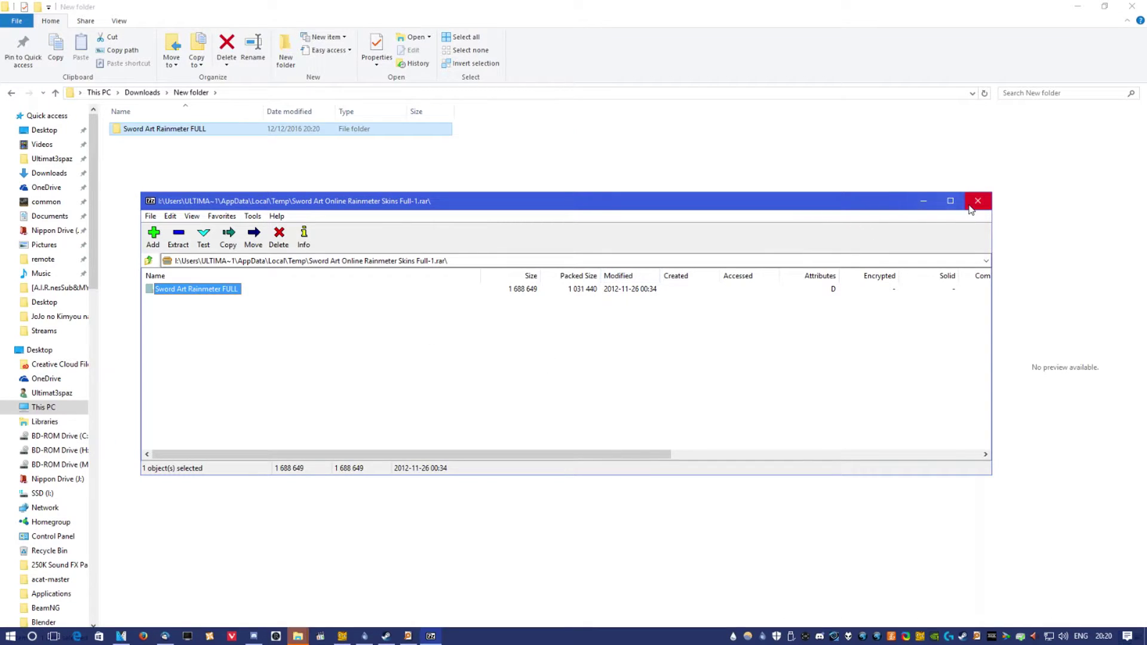
pyautogui.click(970, 208)
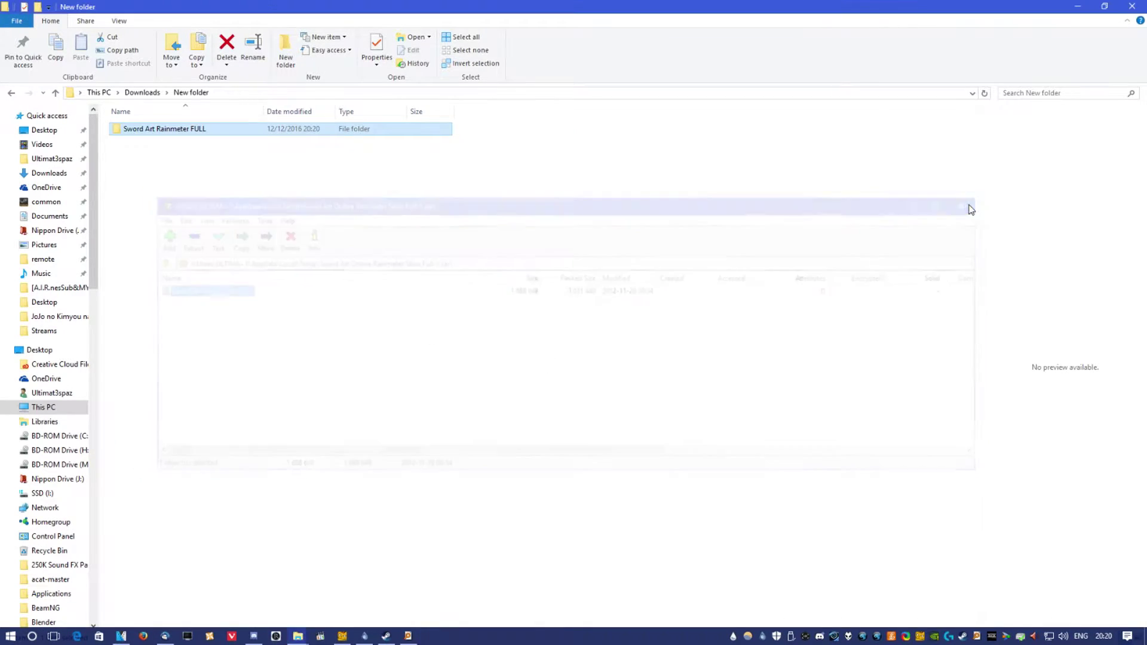
pyautogui.click(356, 328)
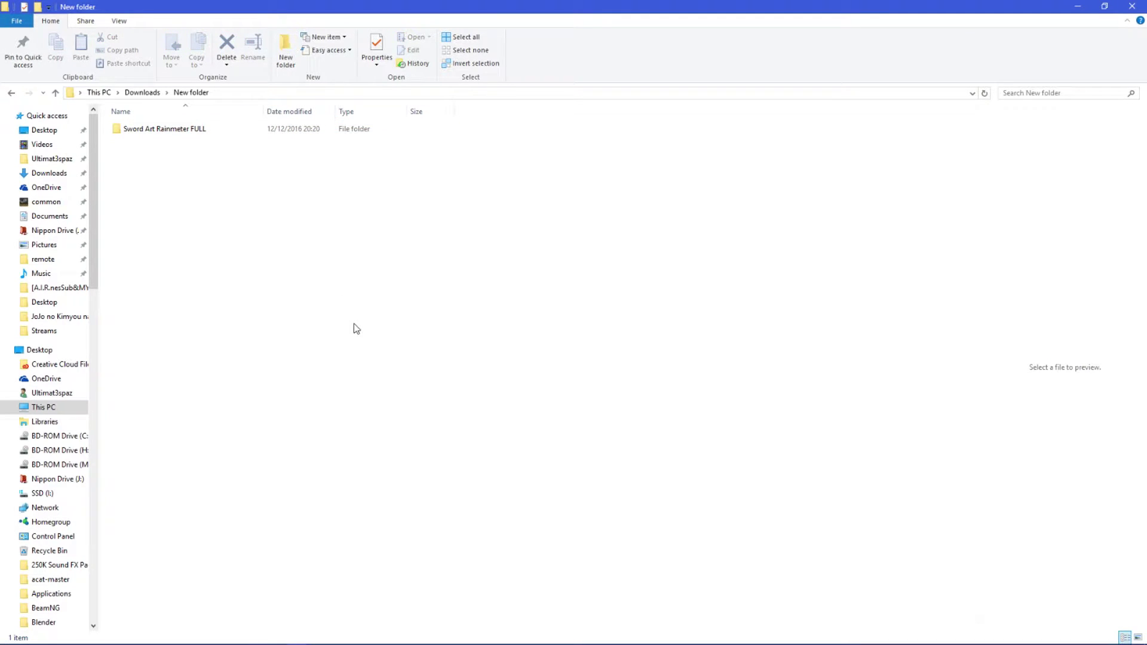
pyautogui.press('Return')
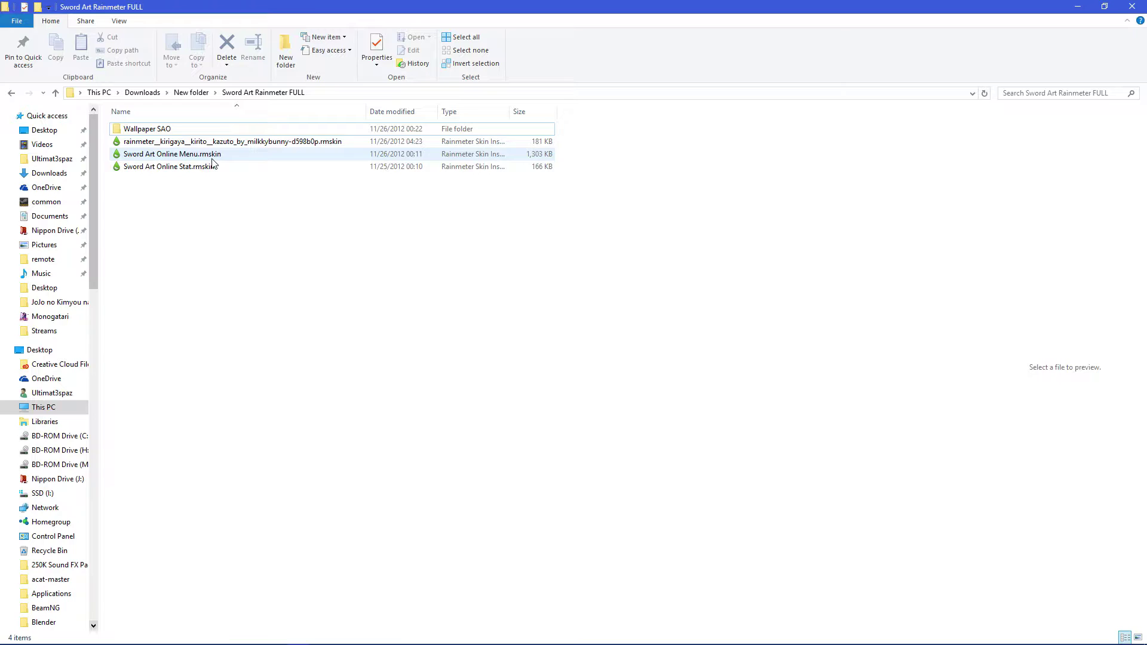
# - Run Sword Art Online Menu.rmskin and install the SAO Menu skin with its SAO Full layout
pyautogui.doubleClick(212, 157)
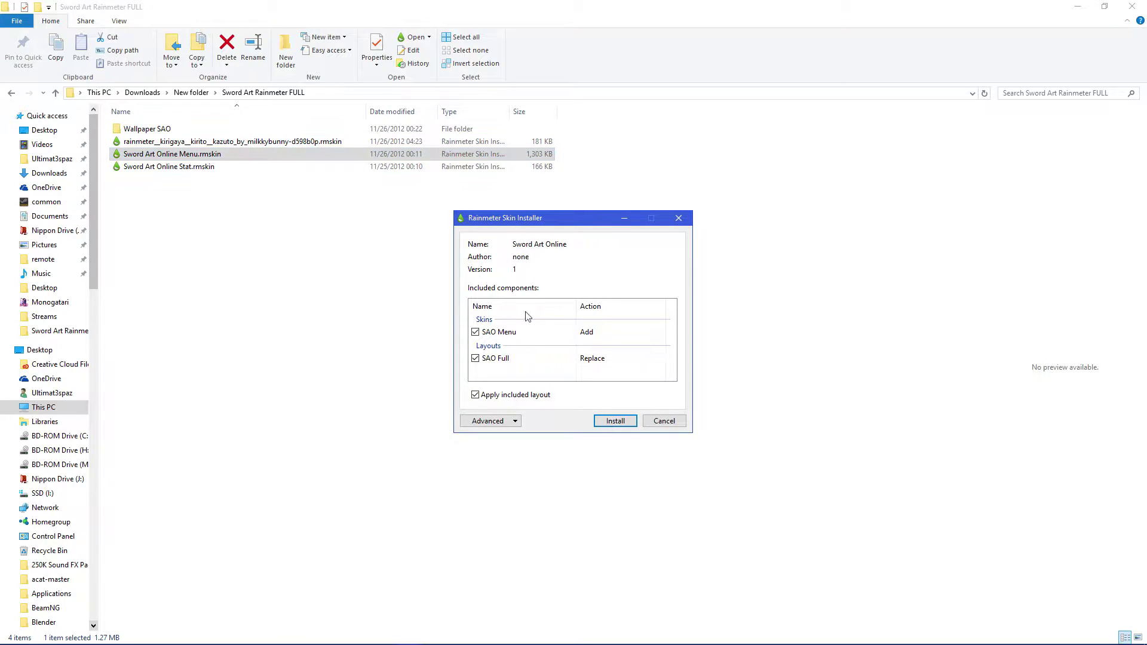
pyautogui.click(616, 421)
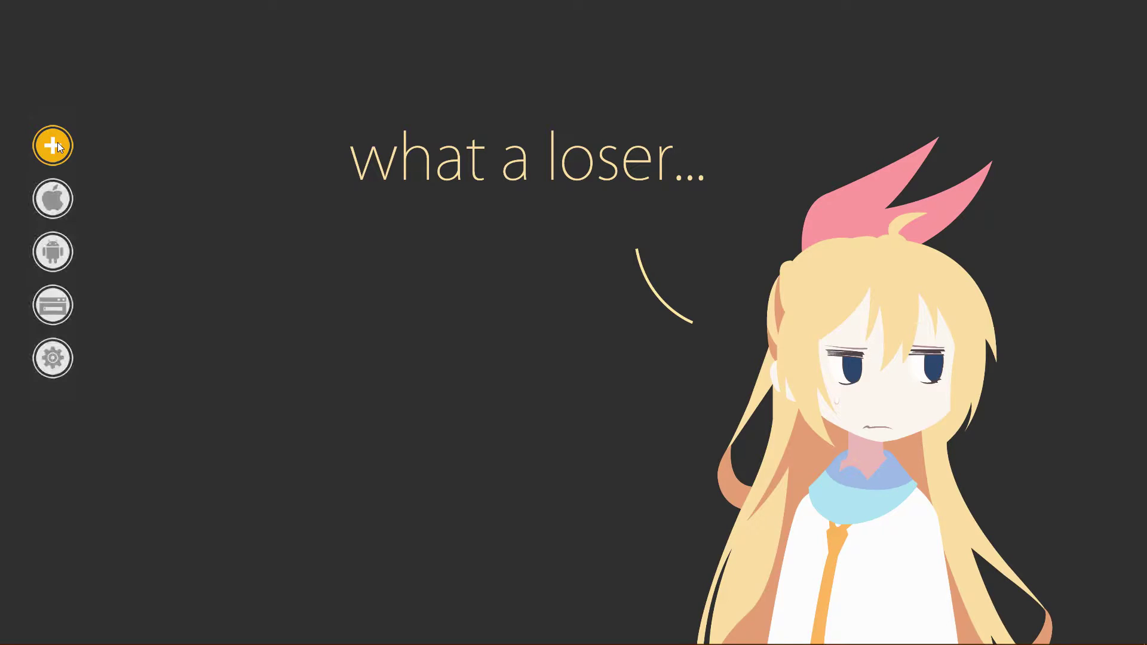
# - Expand the Apple submenus (Graphic Design, Film Editing, Others), then the Android and settings circles
pyautogui.click(65, 202)
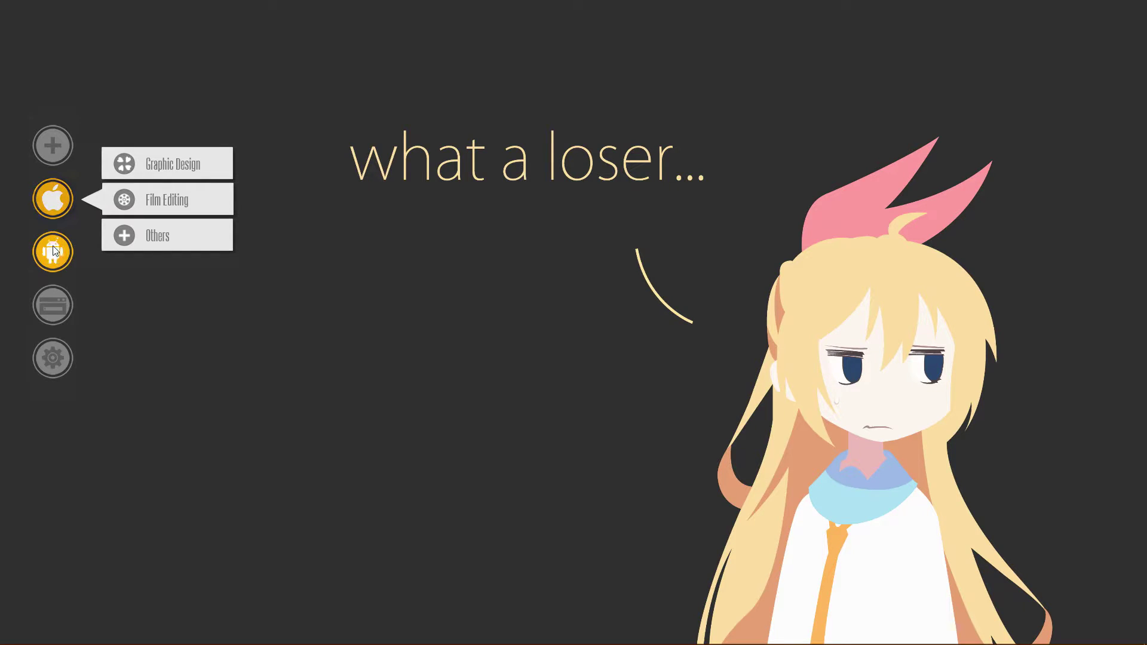
pyautogui.click(111, 167)
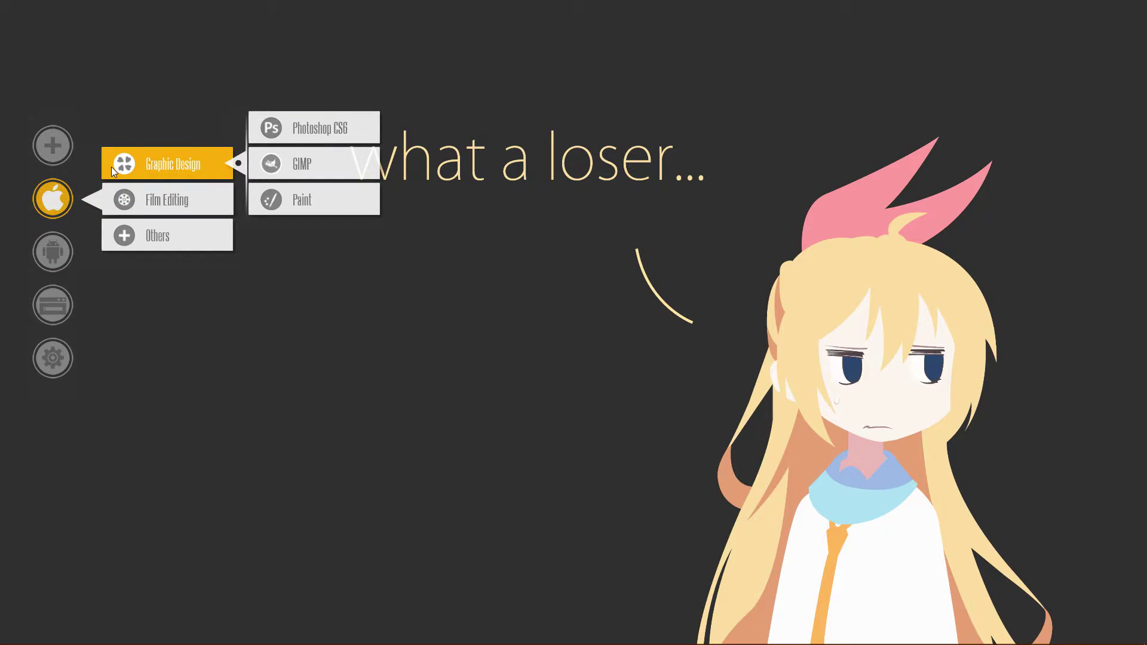
pyautogui.click(123, 202)
pyautogui.click(127, 239)
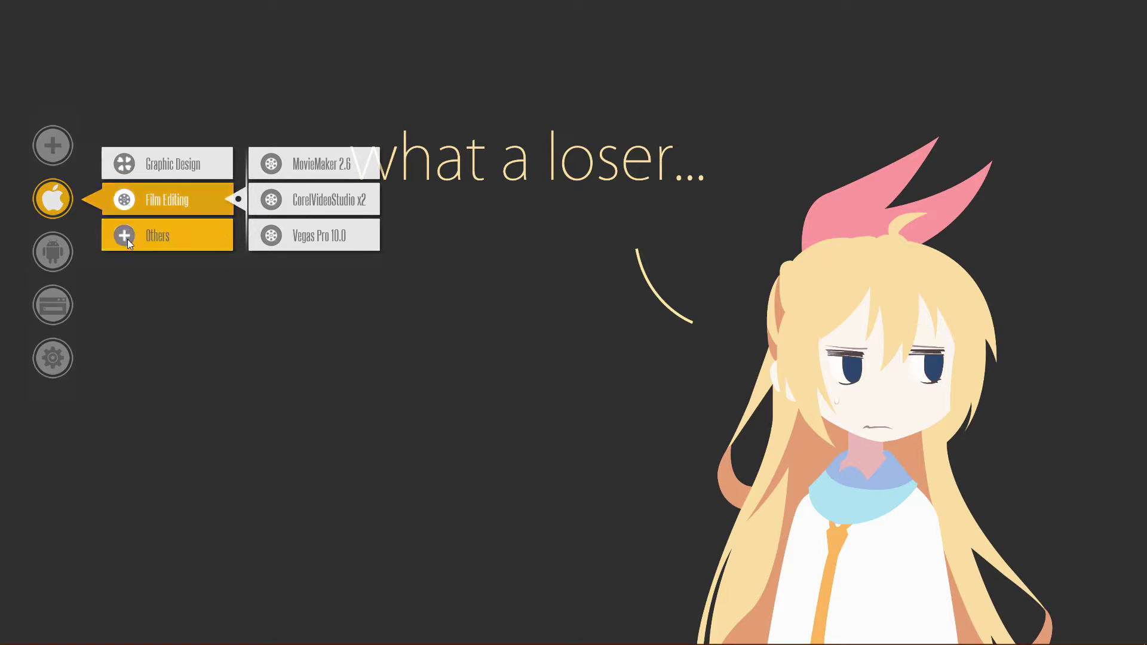
pyautogui.click(66, 239)
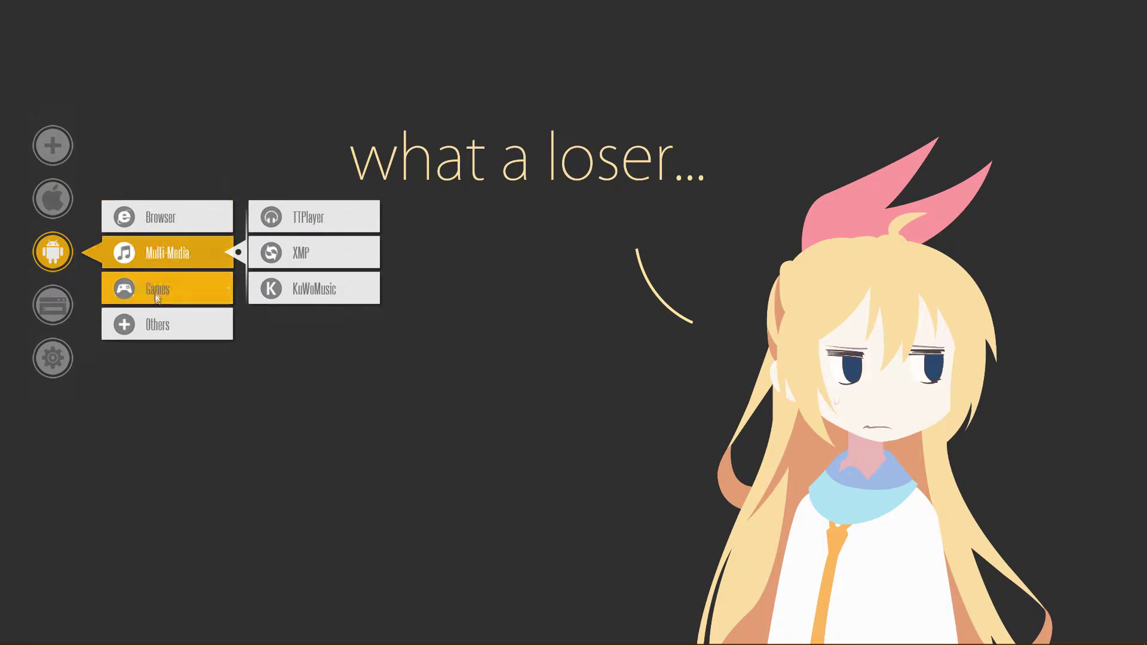
pyautogui.click(53, 305)
pyautogui.click(53, 357)
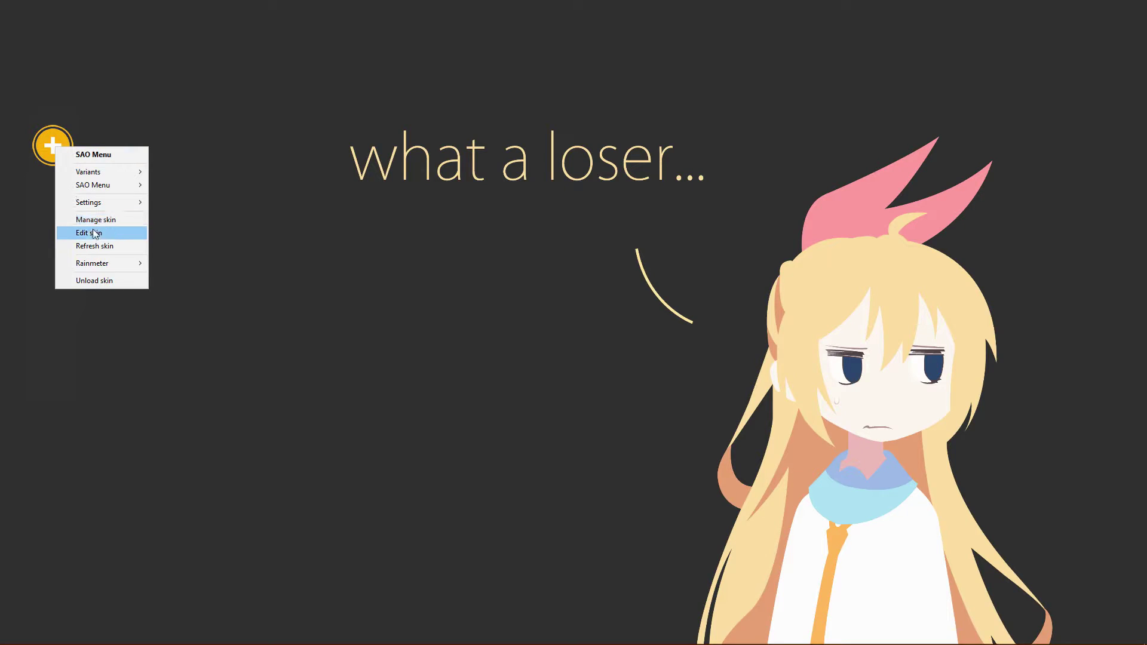
# - Edit SAO main.ini in a maximized Notepad++ window, scrolled to ;Variables:Sub Menu 2.1
pyautogui.click(94, 233)
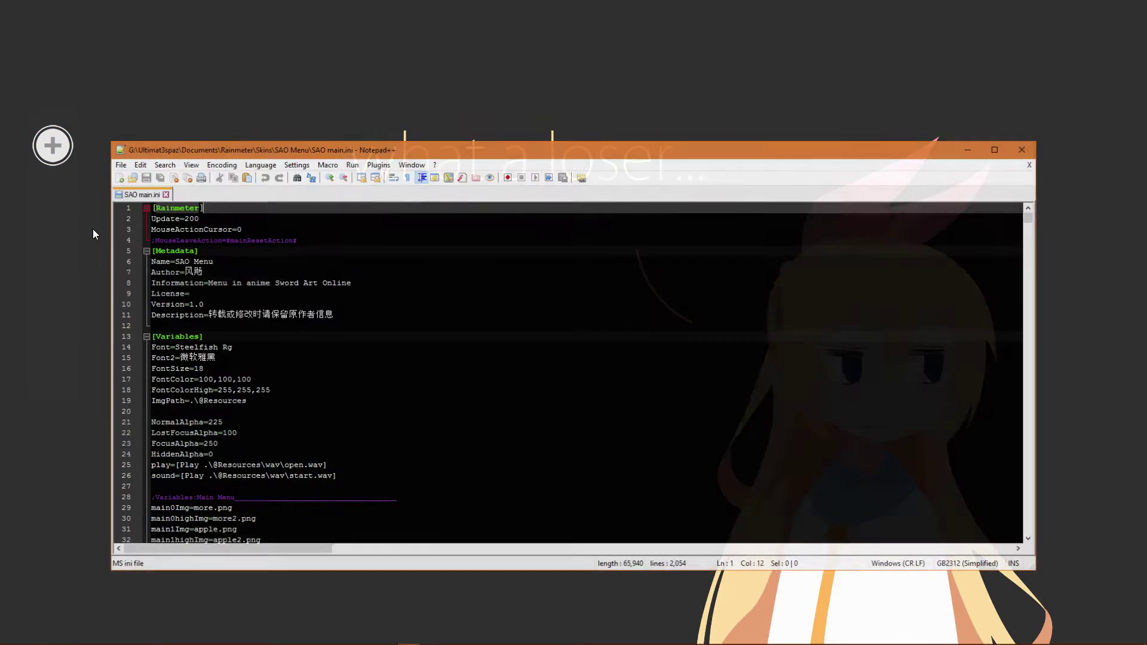
pyautogui.moveTo(164, 146); pyautogui.dragTo(192, 5)
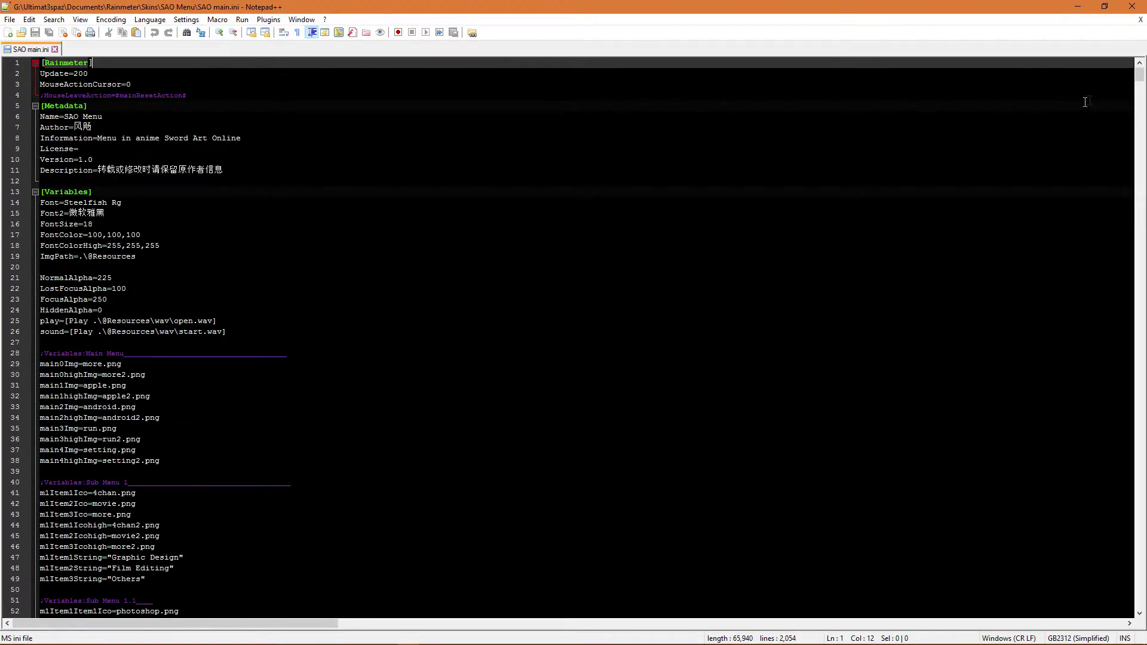
pyautogui.moveTo(1141, 79); pyautogui.dragTo(1123, 103)
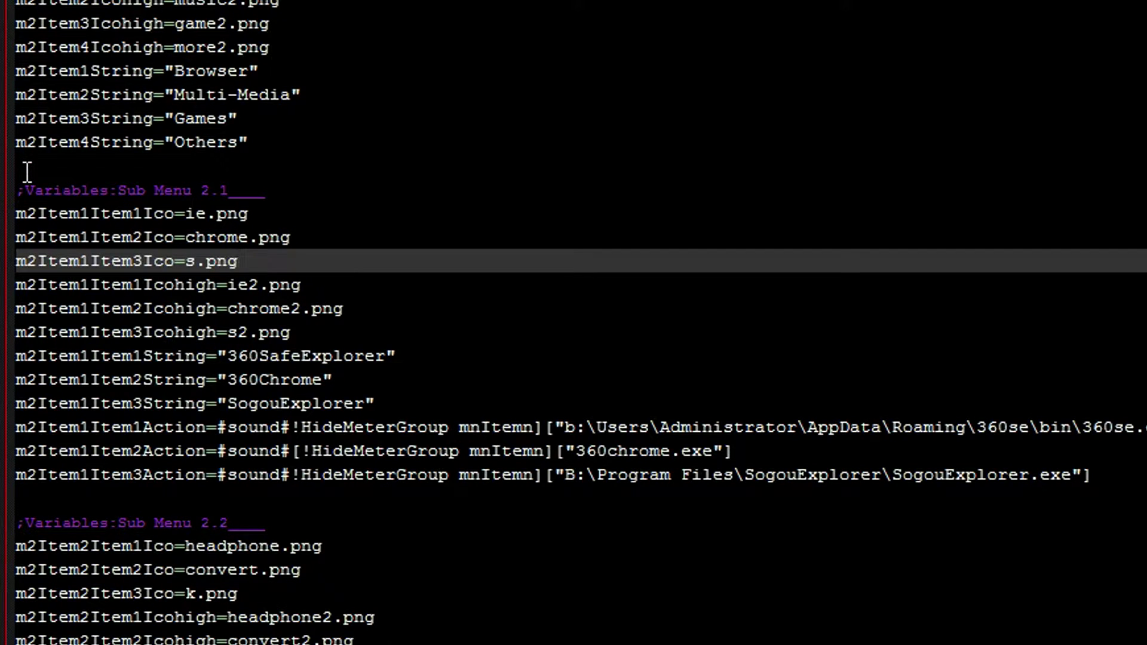
# - Change the m2Item1Item3Ico and Icohigh icons to firefox.png and firefox2.png
pyautogui.moveTo(19, 189); pyautogui.dragTo(1096, 475)
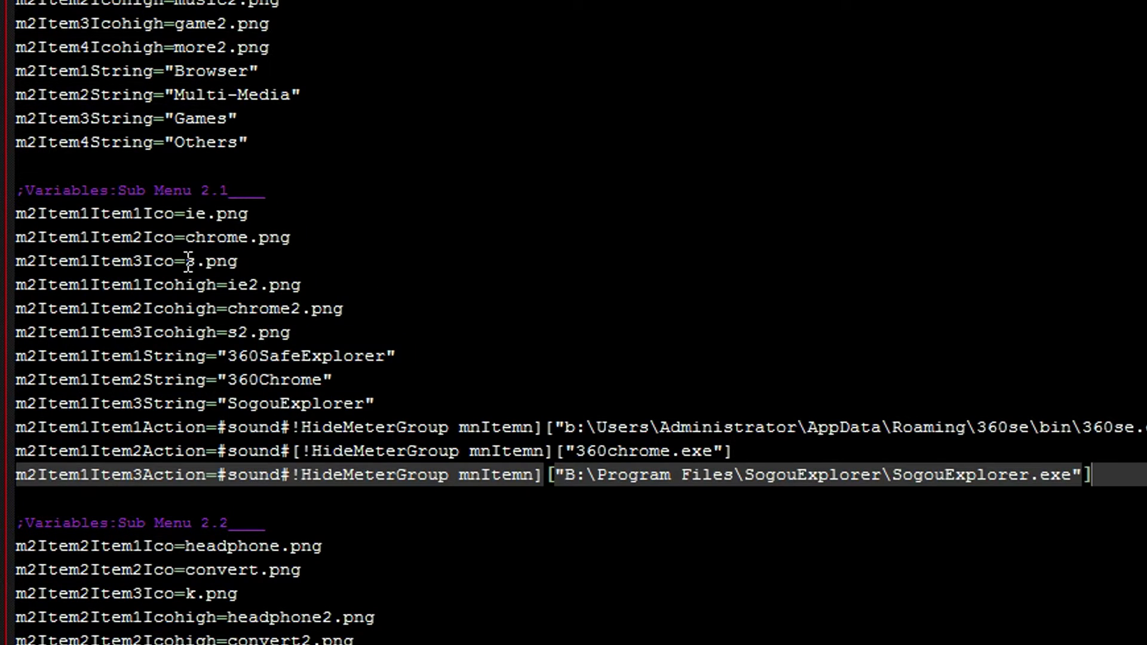
pyautogui.click(192, 262)
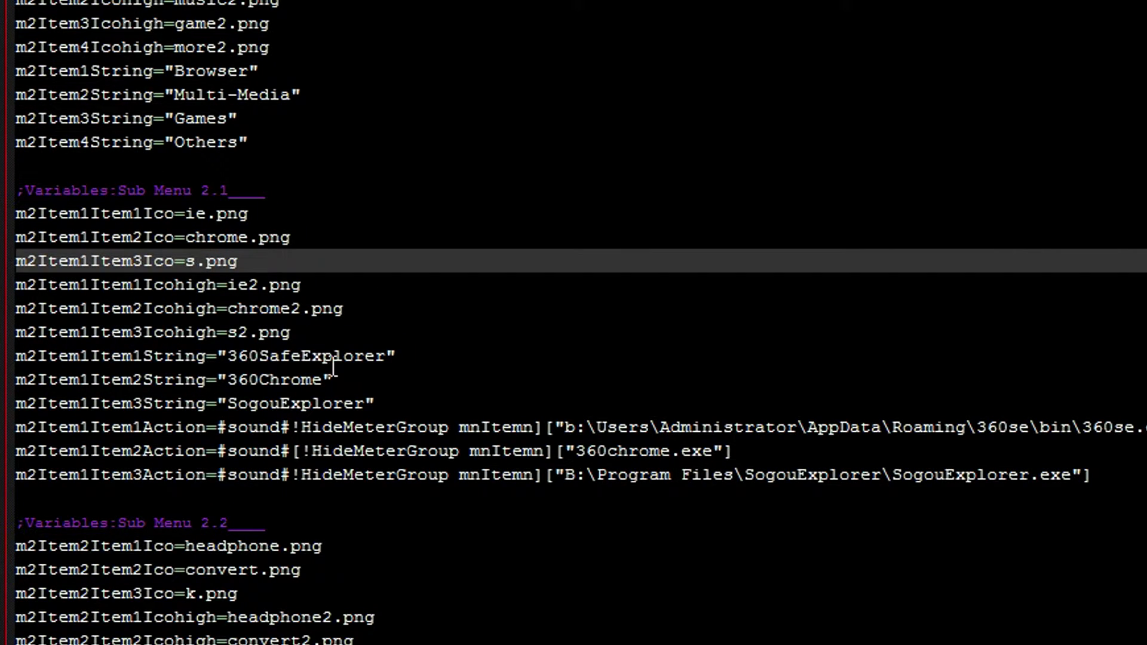
pyautogui.press('BackSpace')
pyautogui.write('firefox')
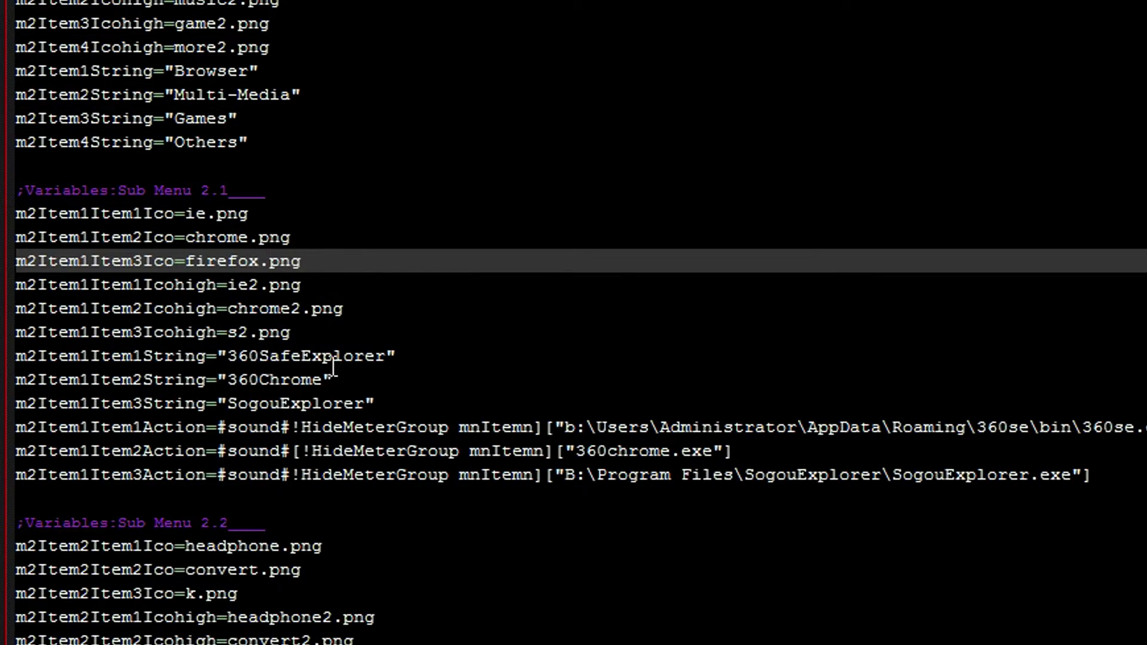
pyautogui.press('Down')
pyautogui.press('Down')
pyautogui.press('Left')
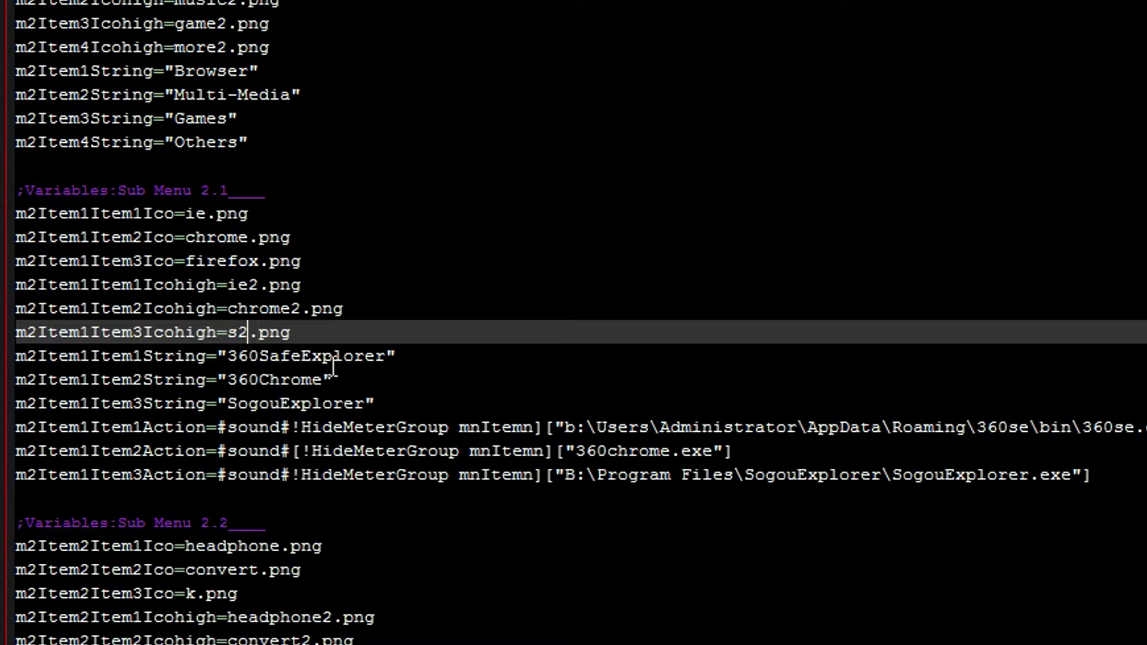
pyautogui.press('BackSpace')
pyautogui.press('BackSpace')
pyautogui.write('firefo')
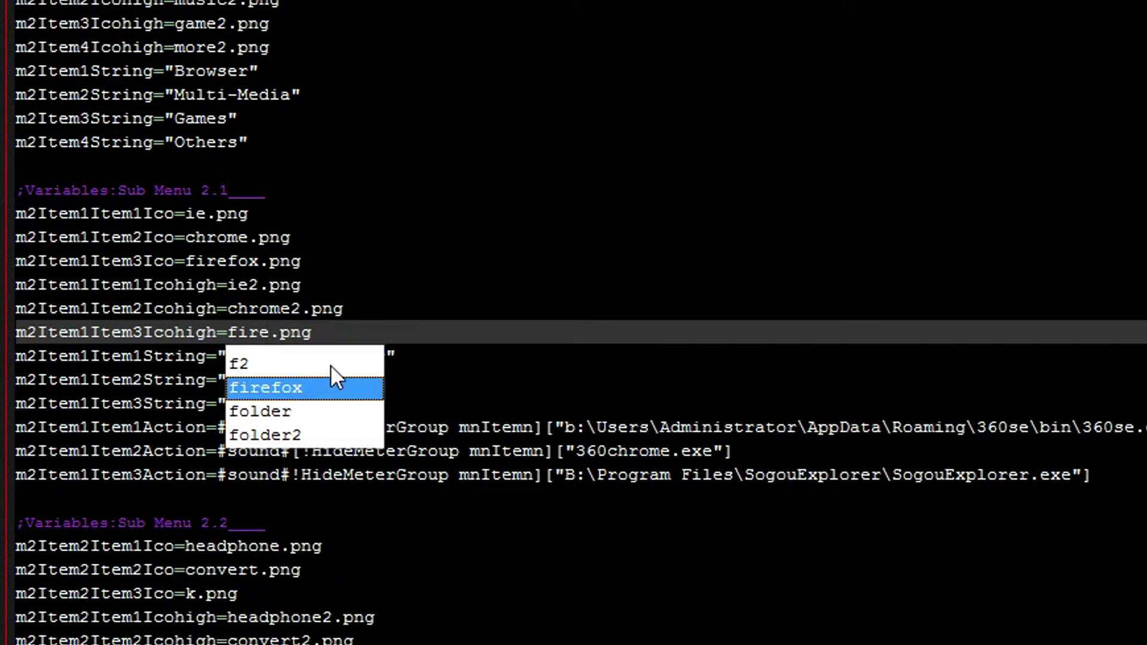
pyautogui.write('x2')
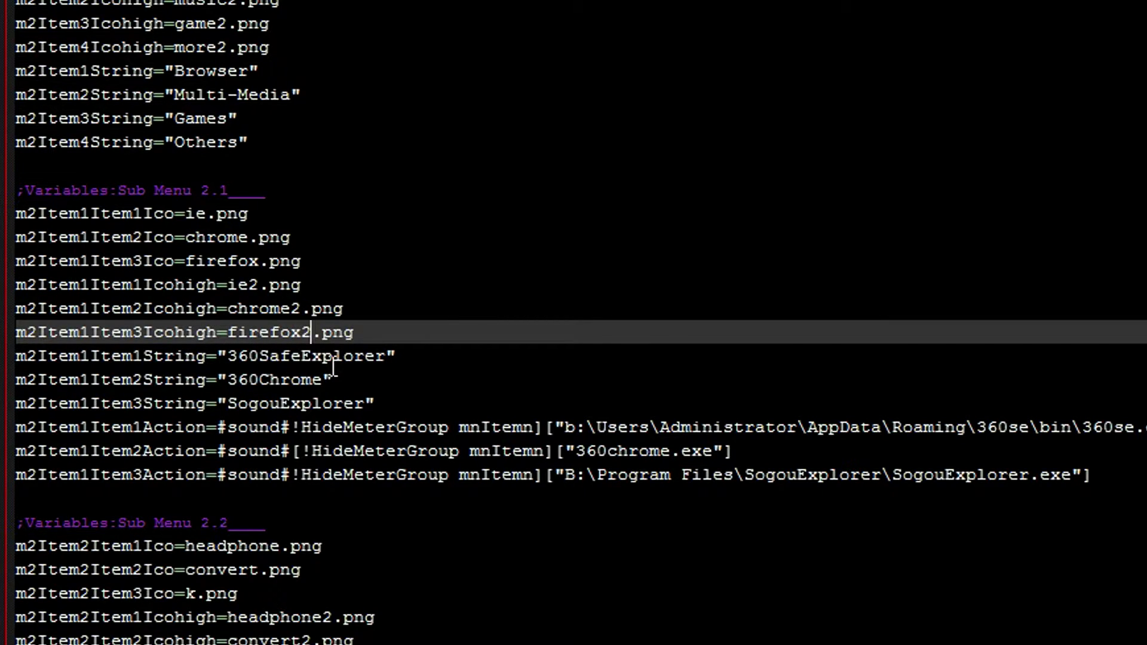
# - Rename the m2Item1Item3String label from SogouExplorer to 'Mozilla Firefox'
pyautogui.press('Down')
pyautogui.press('Down')
pyautogui.press('Right')
pyautogui.press('Right')
pyautogui.press('Right')
pyautogui.press('Right')
pyautogui.press('Right')
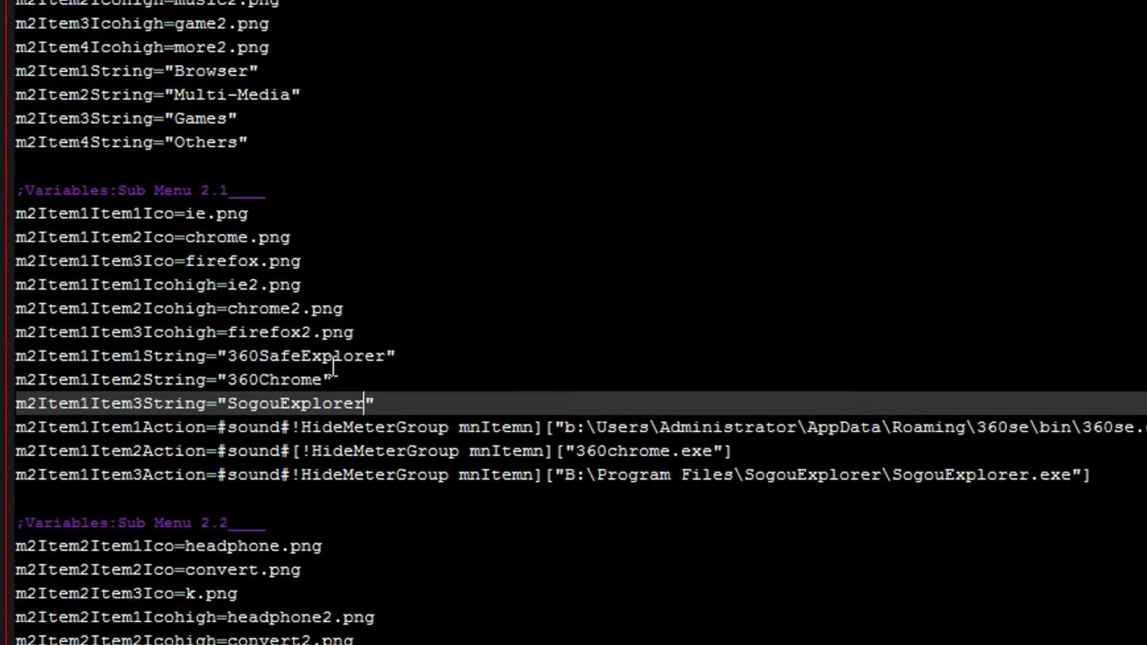
pyautogui.press('BackSpace')
pyautogui.press('BackSpace')
pyautogui.press('BackSpace')
pyautogui.press('BackSpace')
pyautogui.press('BackSpace')
pyautogui.press('BackSpace')
pyautogui.press('BackSpace')
pyautogui.press('BackSpace')
pyautogui.press('BackSpace')
pyautogui.press('BackSpace')
pyautogui.press('BackSpace')
pyautogui.press('BackSpace')
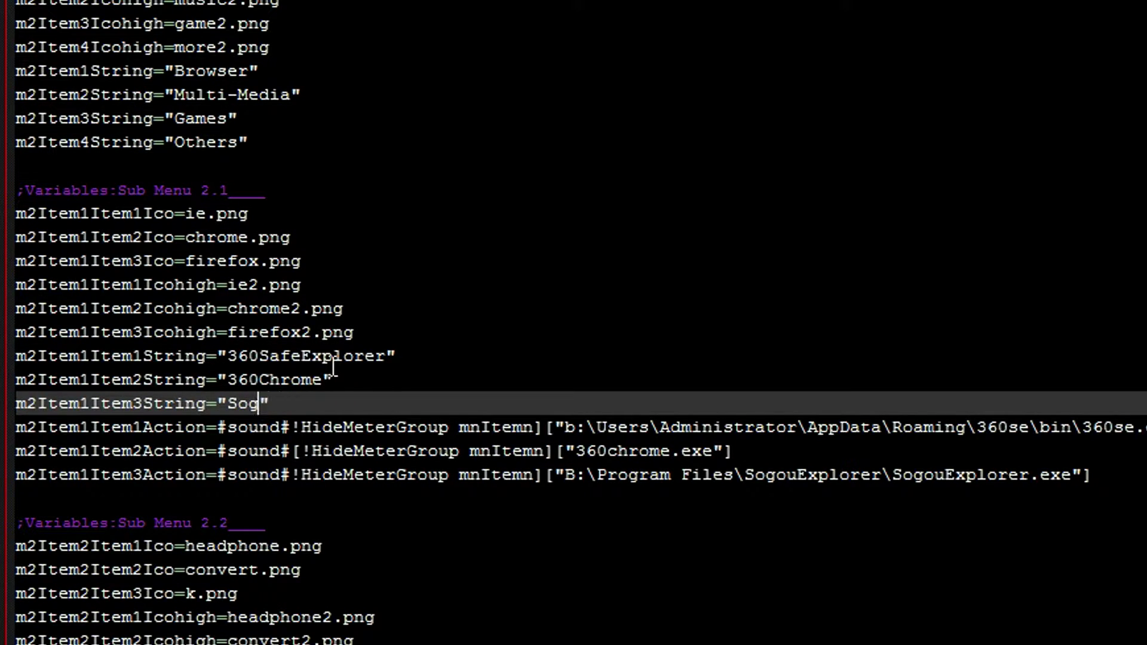
pyautogui.press('BackSpace')
pyautogui.write('F')
pyautogui.press('BackSpace')
pyautogui.write('Mozi')
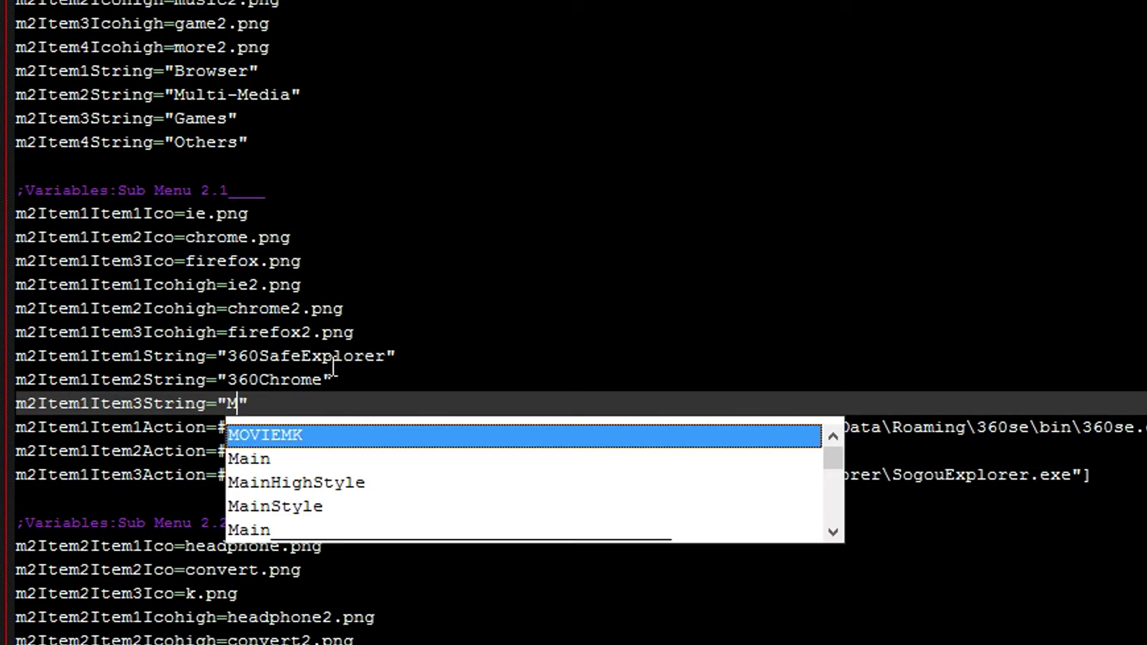
pyautogui.write('lla Firefoxc')
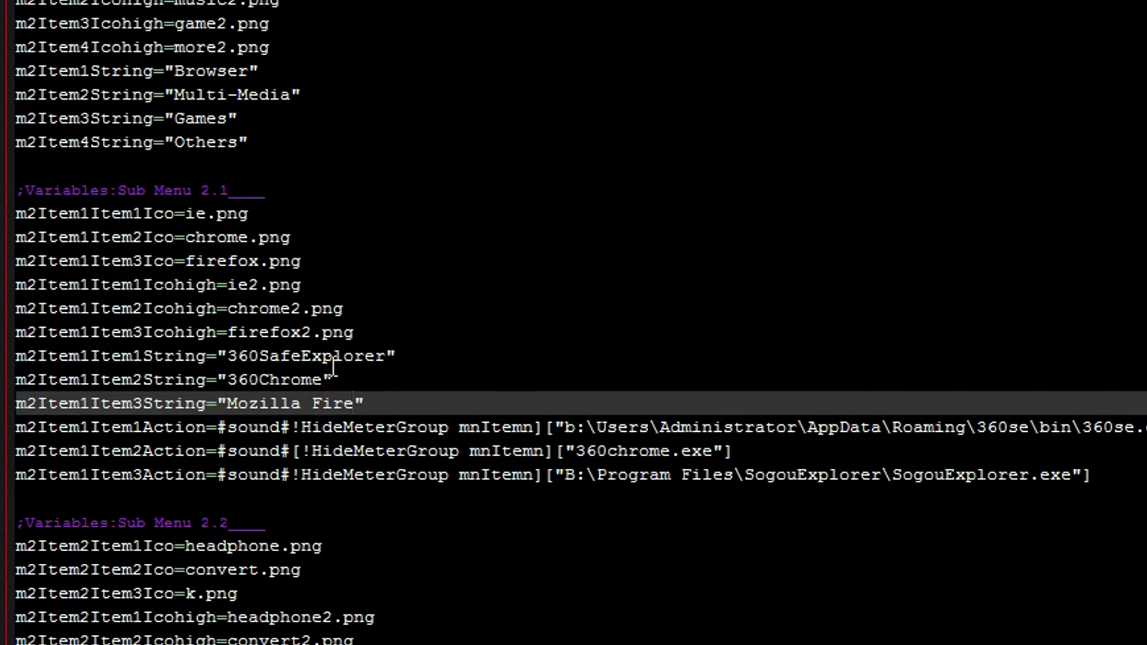
pyautogui.press('BackSpace')
pyautogui.click(776, 427)
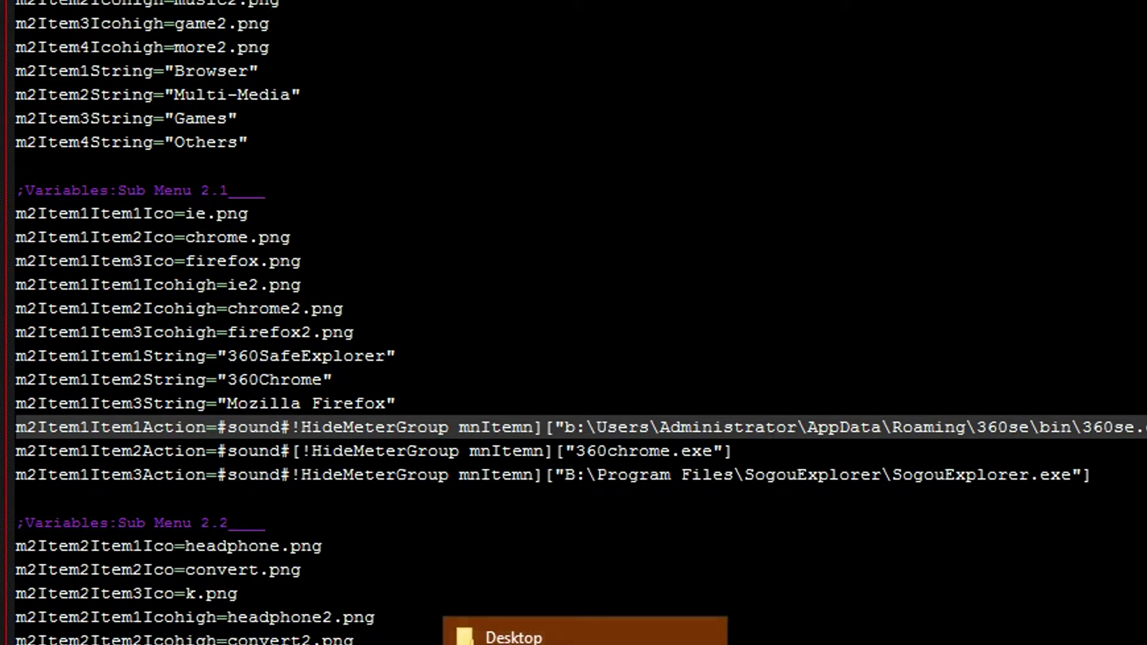
# - Copy the Mozilla Firefox folder path in Program Files (x86) and return to the ini file
pyautogui.press('super')
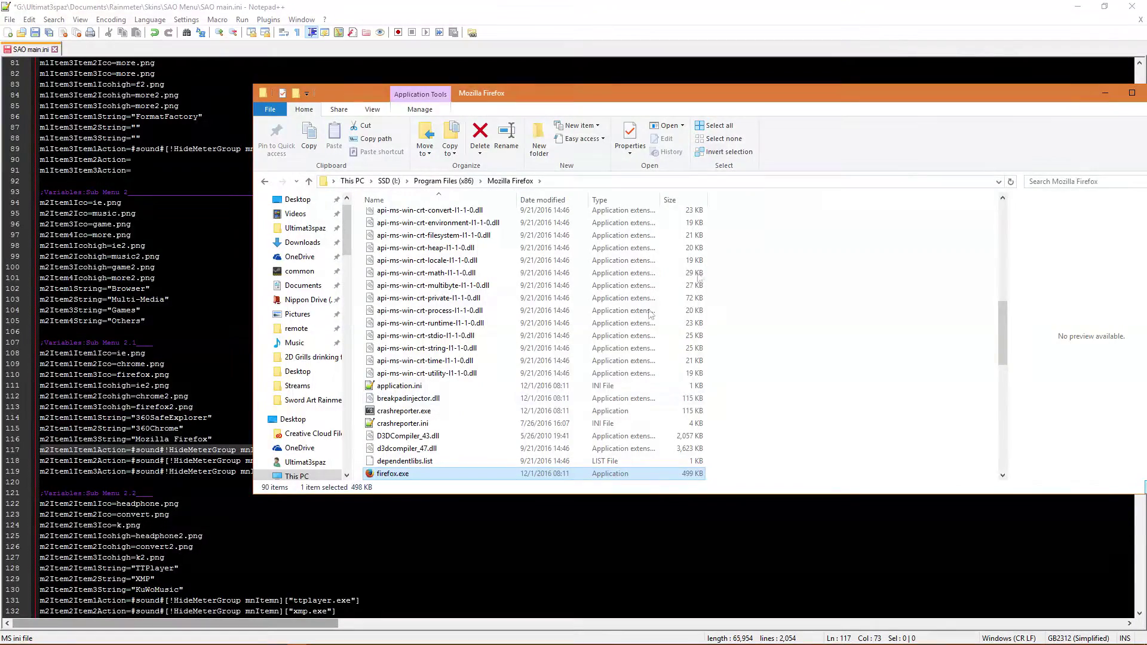
pyautogui.click(571, 181)
pyautogui.hotkey('ctrl', 'c')
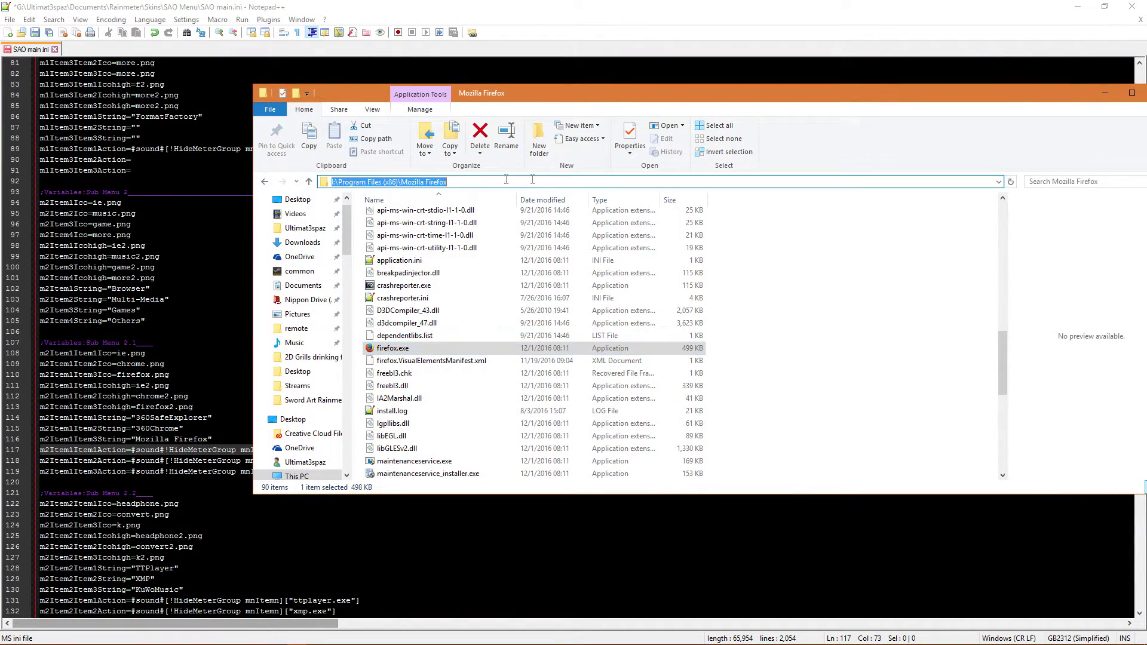
pyautogui.press('Escape')
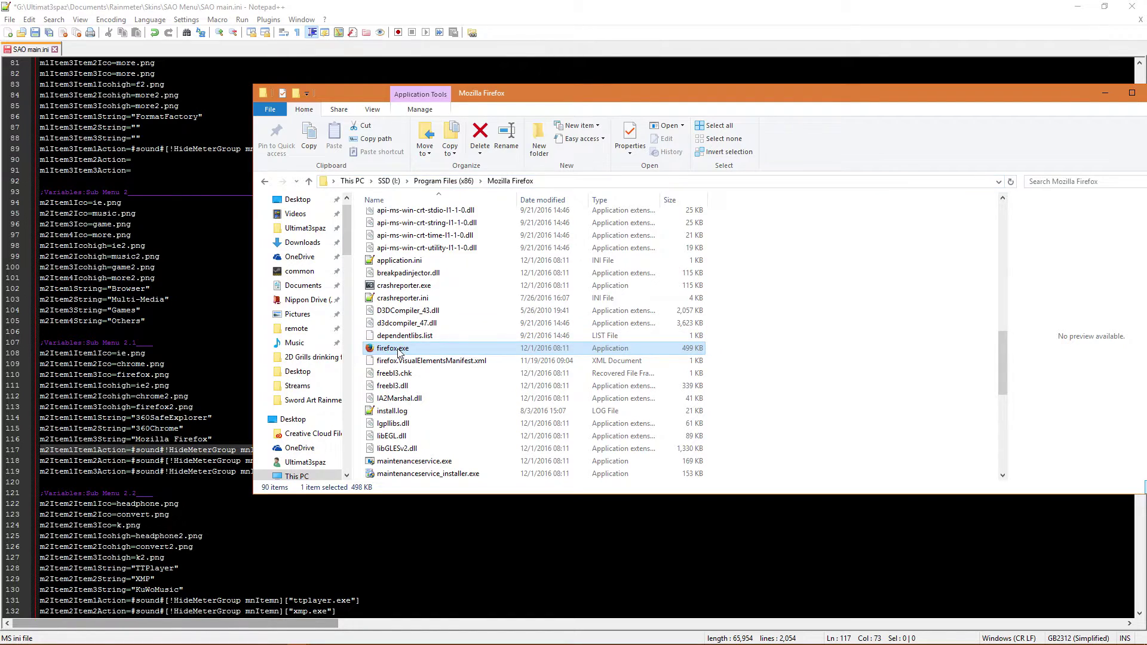
pyautogui.hotkey('alt', 'Tab')
pyautogui.press('Down')
# - Replace the SogouExplorer path on the Firefox action line with the Firefox folder and firefox
pyautogui.click(895, 476)
pyautogui.hotkey('shift', 'End')
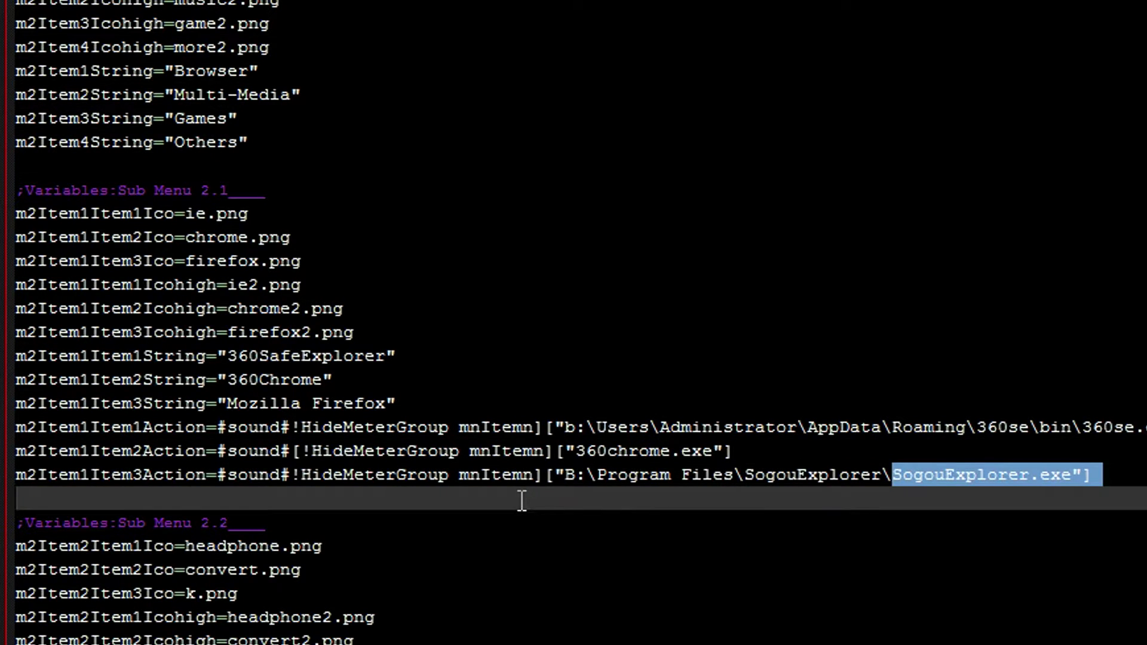
pyautogui.keyDown('shift'); pyautogui.click(566, 476); pyautogui.keyUp('shift')
pyautogui.hotkey('ctrl', 'v')
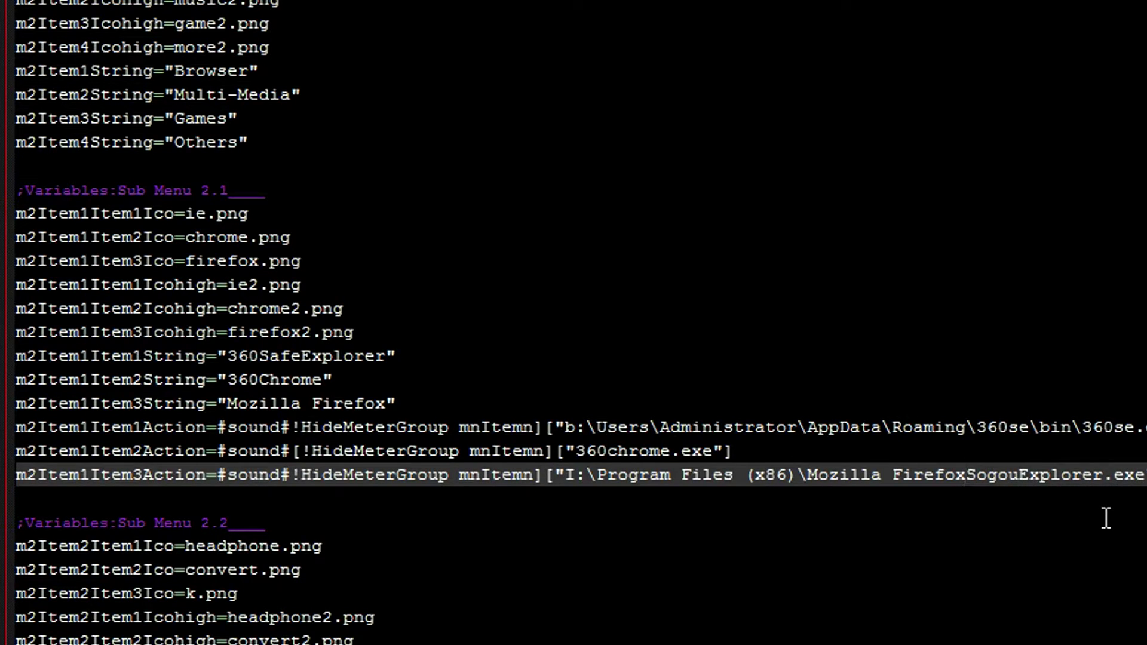
pyautogui.write('\\')
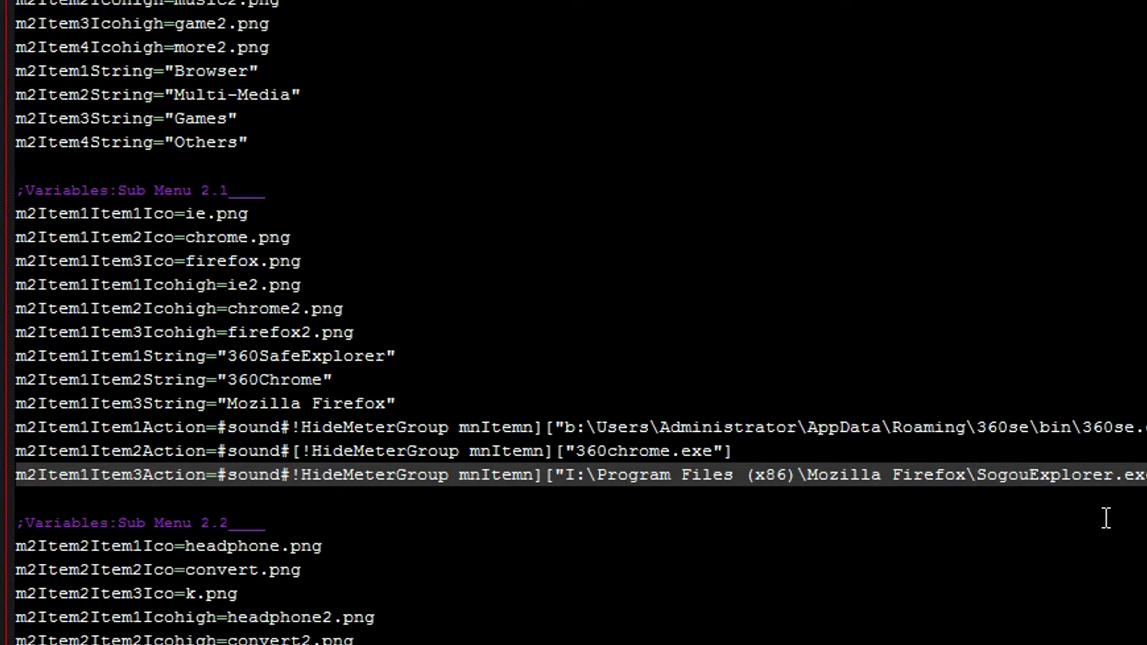
pyautogui.press('Right')
pyautogui.press('Right')
pyautogui.press('Right')
pyautogui.press('Right')
pyautogui.press('Right')
pyautogui.press('Right')
pyautogui.press('Right')
pyautogui.press('Right')
pyautogui.press('Right')
pyautogui.press('Right')
pyautogui.press('Right')
pyautogui.press('Right')
pyautogui.press('Right')
pyautogui.press('Right')
pyautogui.press('Left')
pyautogui.press('BackSpace')
pyautogui.press('BackSpace')
pyautogui.press('BackSpace')
pyautogui.press('BackSpace')
pyautogui.press('BackSpace')
pyautogui.press('BackSpace')
pyautogui.press('BackSpace')
pyautogui.press('BackSpace')
pyautogui.press('BackSpace')
pyautogui.press('BackSpace')
pyautogui.press('BackSpace')
pyautogui.press('BackSpace')
pyautogui.press('BackSpace')
pyautogui.write('fire')
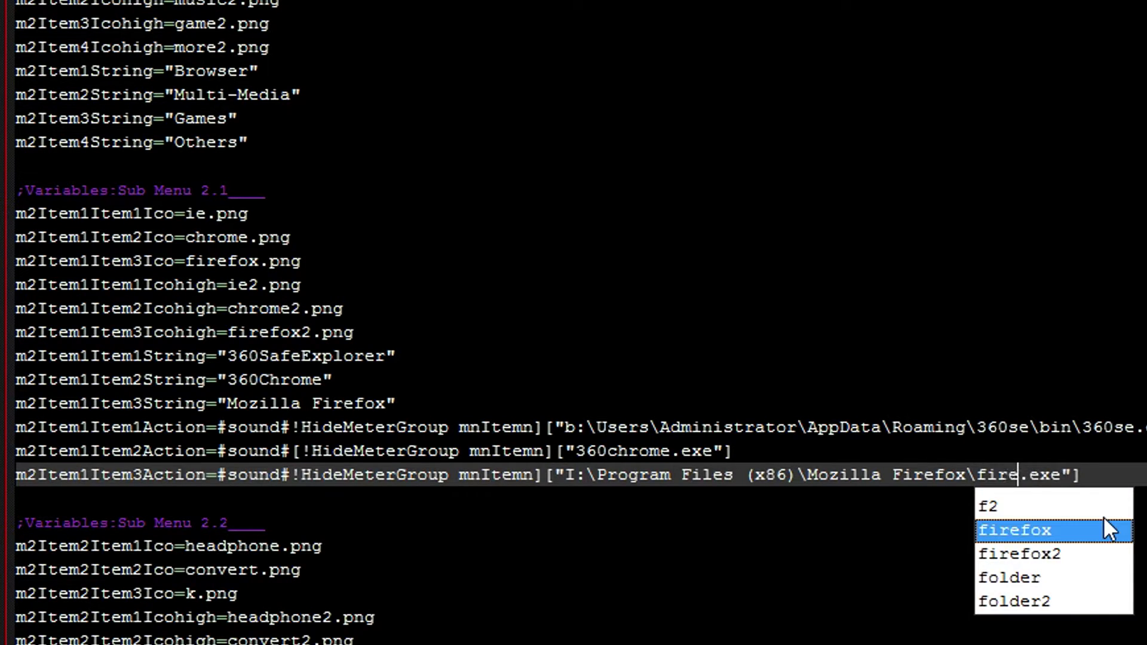
pyautogui.write('fox')
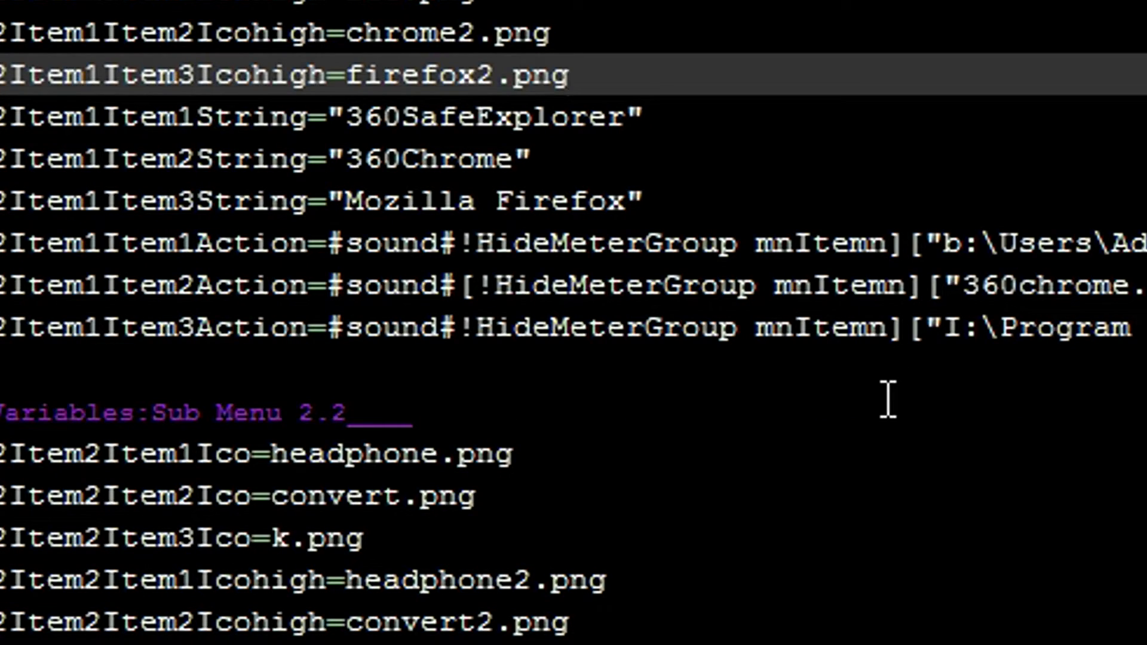
# - Insert the missing '[' before !HideMeterGroup on the Firefox line and save SAO main.ini
pyautogui.click(485, 328)
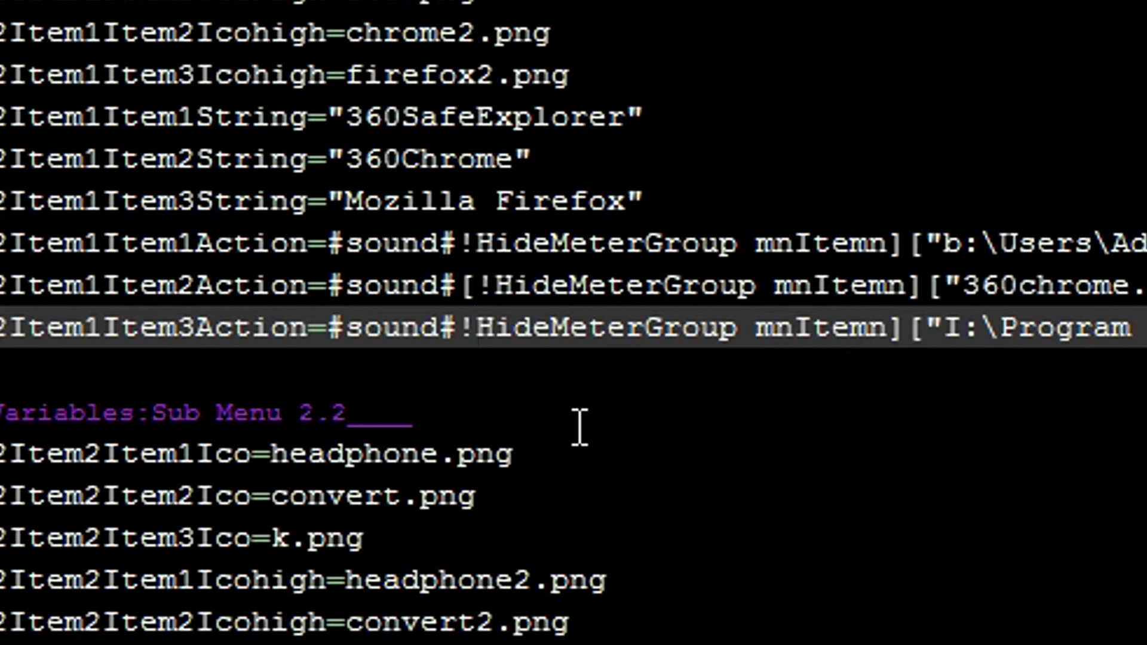
pyautogui.press('Left')
pyautogui.write('[')
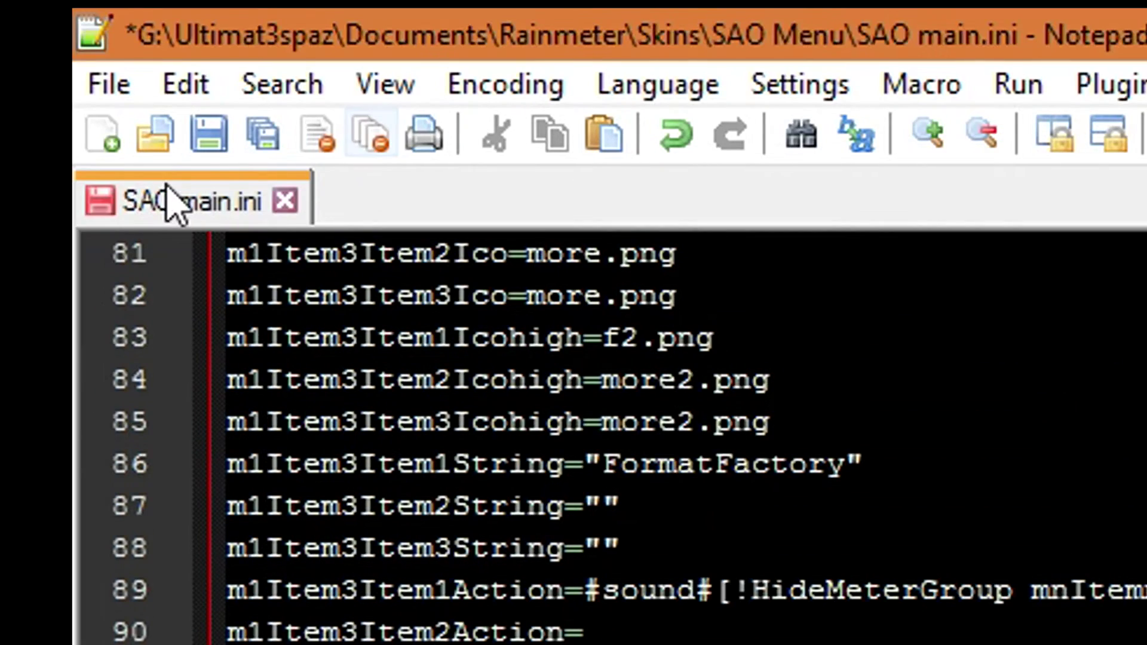
pyautogui.click(209, 134)
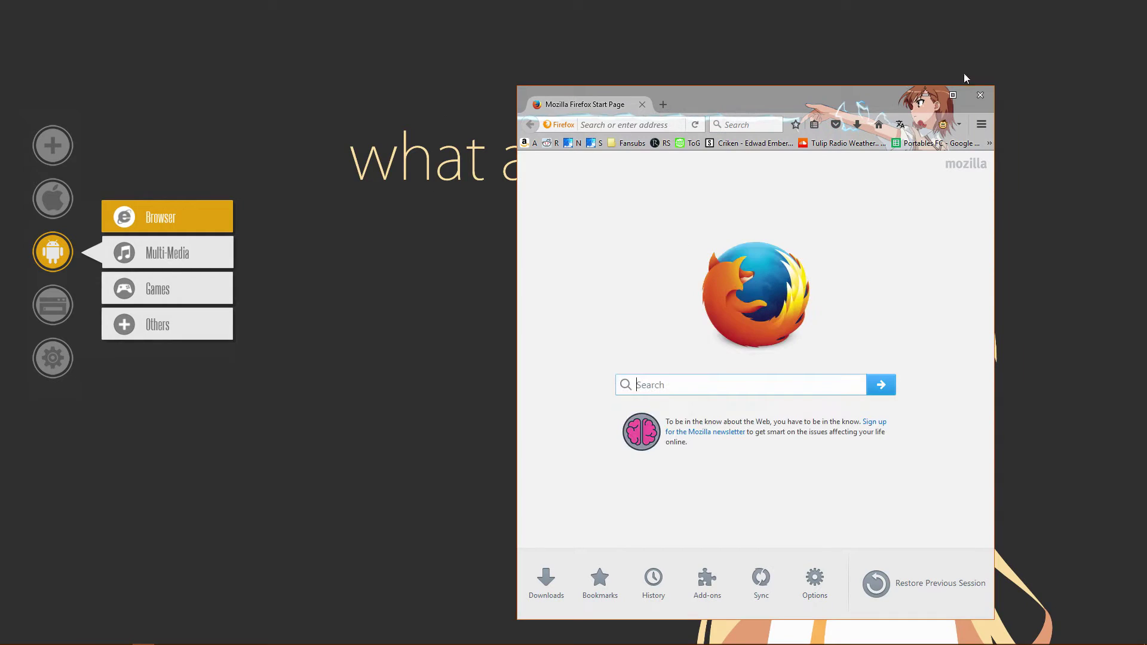
# - Close the Firefox window that launched from the SAO Menu's Browser item
pyautogui.click(980, 95)
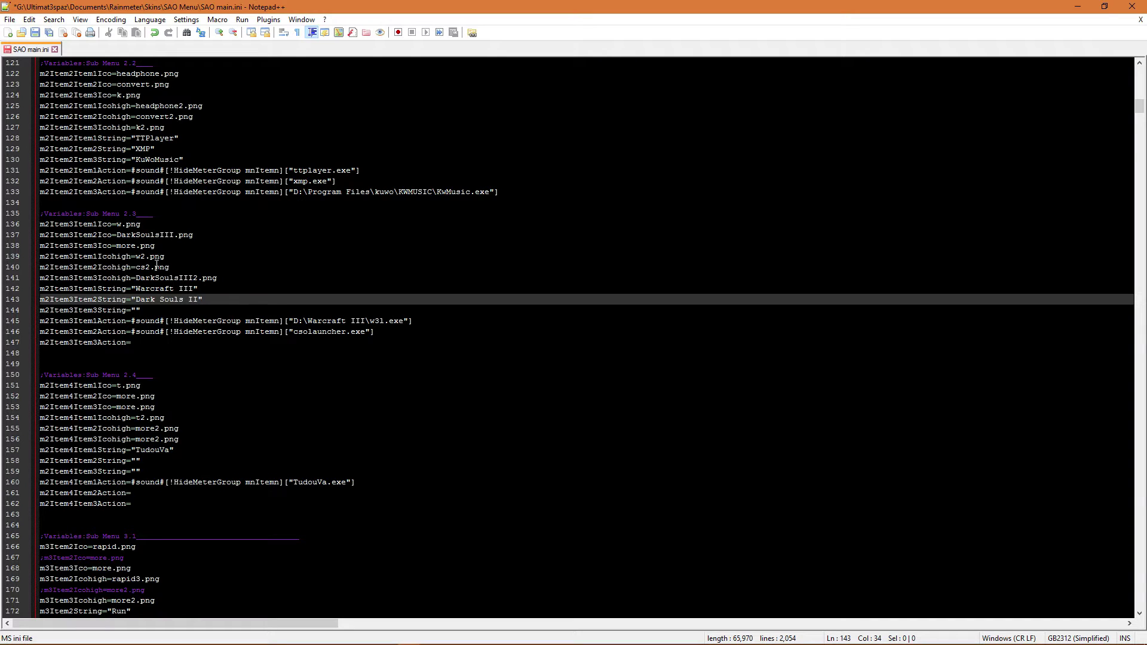
# - Finish naming the second game 'Dark Souls III' and find DARK SOULS III in Steam's library
pyautogui.write('III')
pyautogui.click(287, 335)
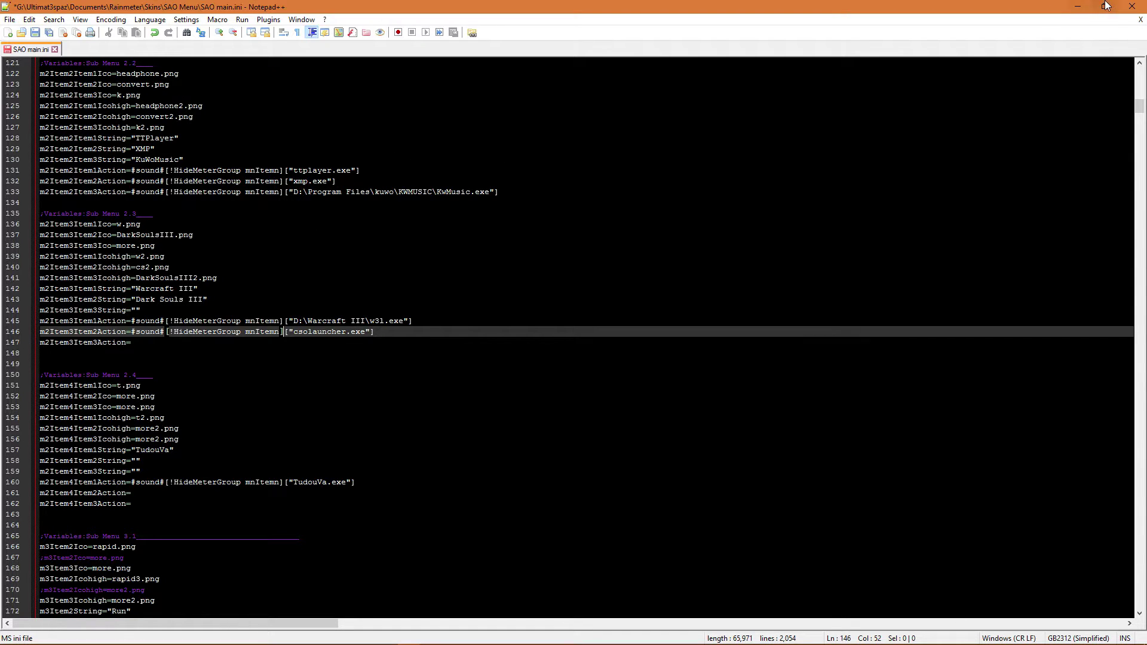
pyautogui.rightClick(962, 637)
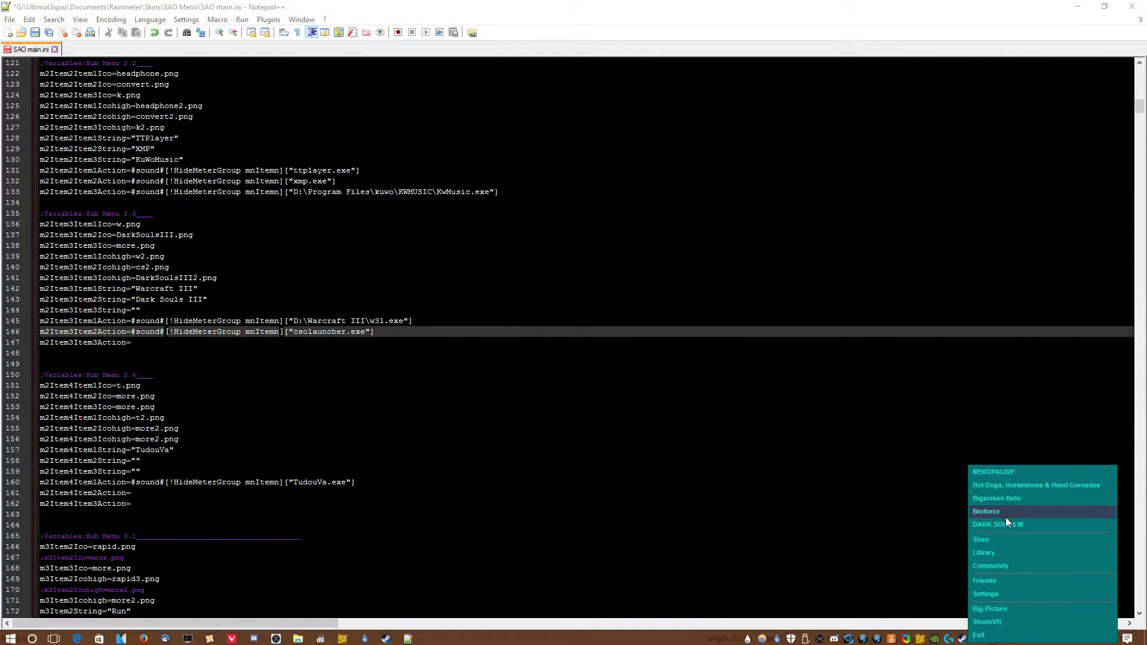
pyautogui.click(990, 552)
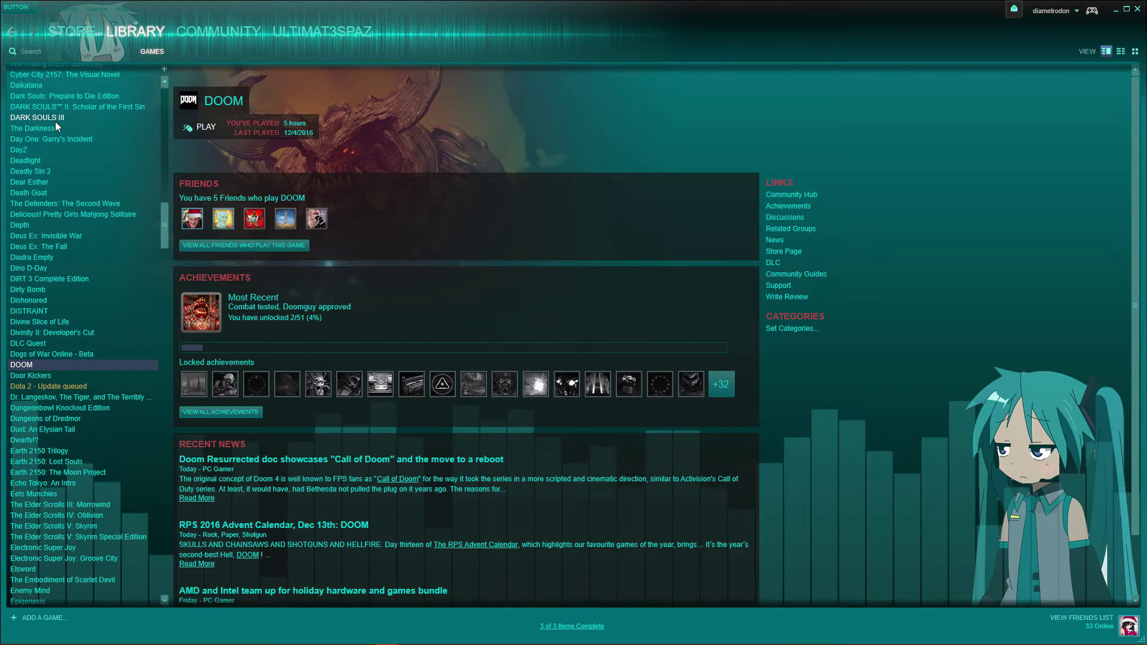
pyautogui.click(75, 118)
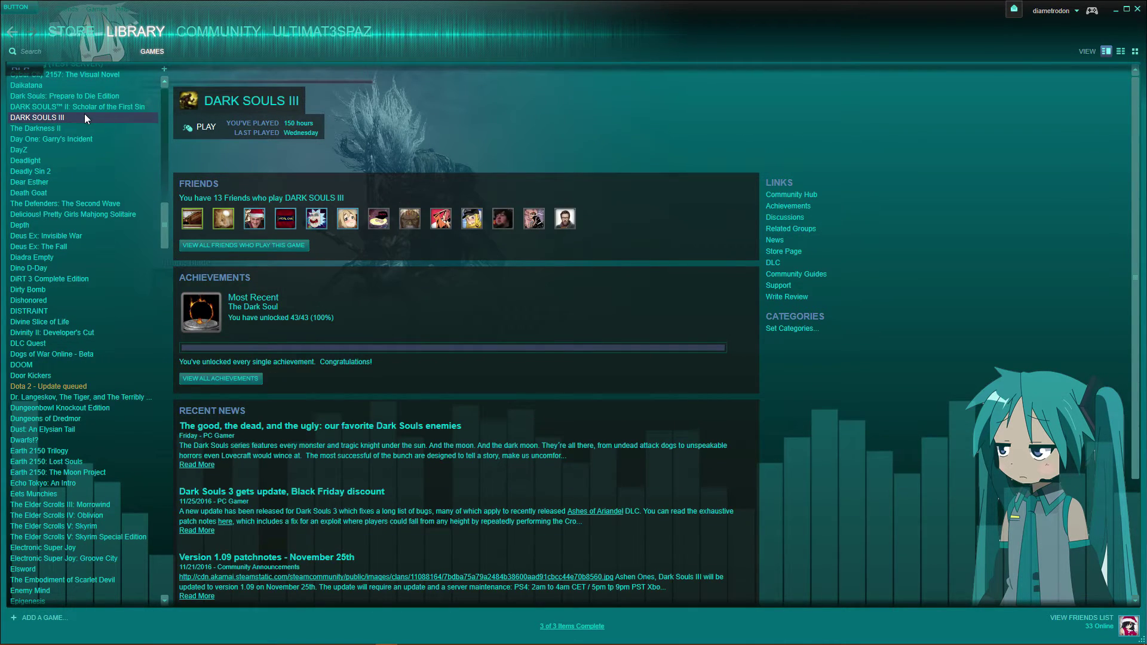
# - Create a desktop shortcut for DARK SOULS III, confirm it, and close Steam
pyautogui.rightClick(52, 117)
pyautogui.click(98, 253)
pyautogui.click(577, 341)
pyautogui.click(1138, 10)
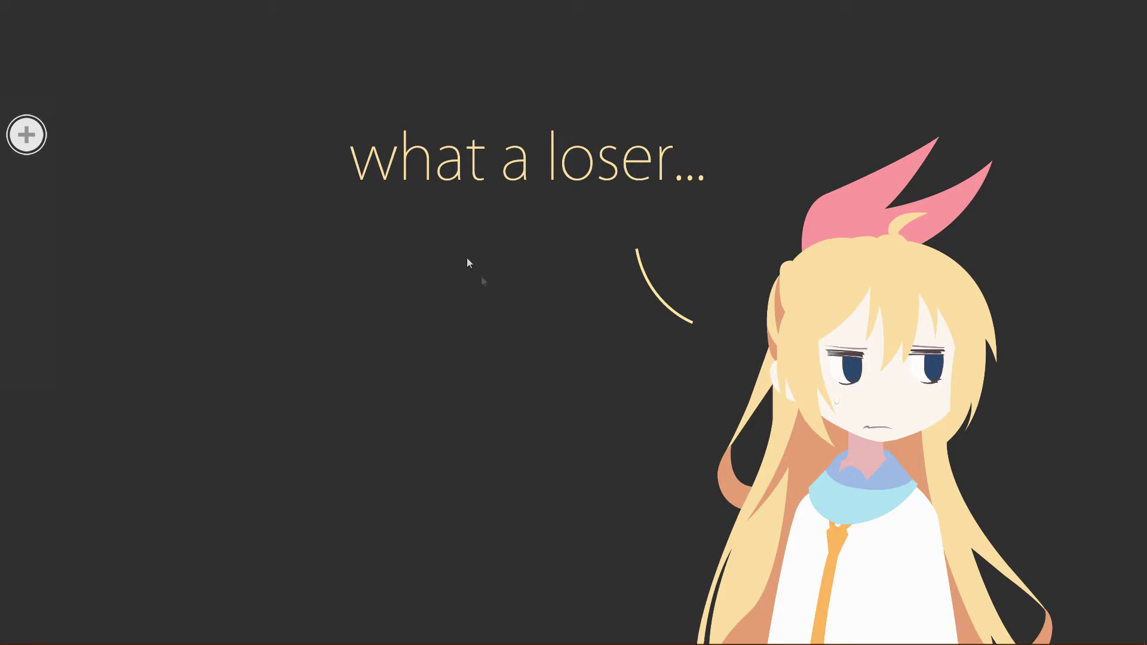
# - Turn on Show desktop icons from the desktop's View menu
pyautogui.rightClick(445, 225)
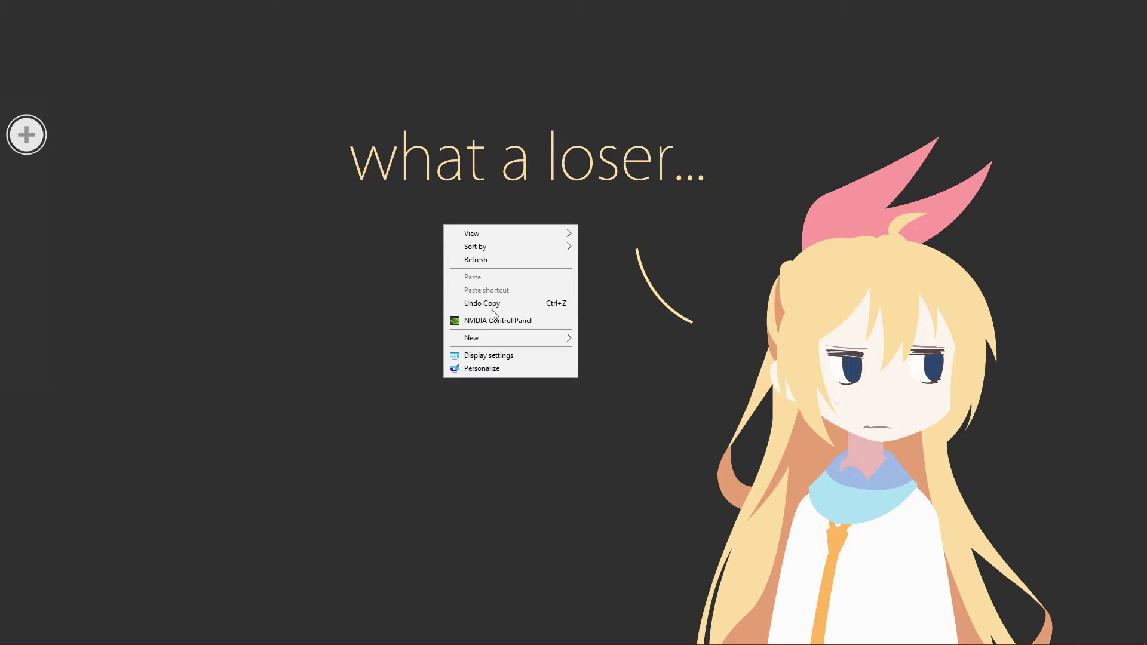
pyautogui.moveTo(508, 234)
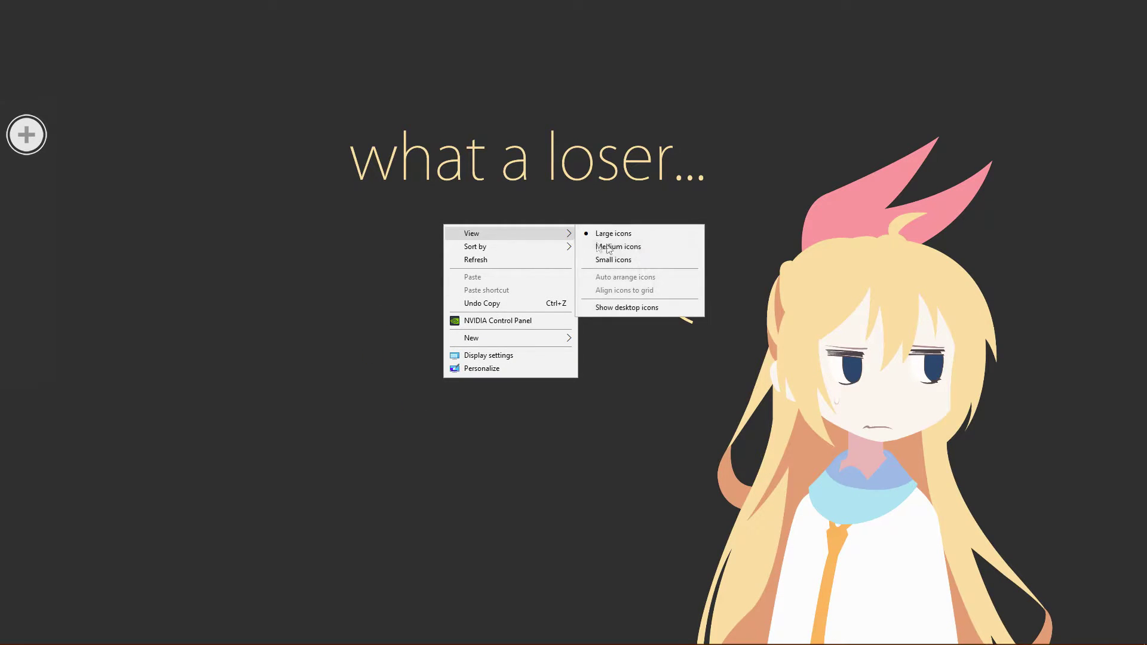
pyautogui.click(616, 308)
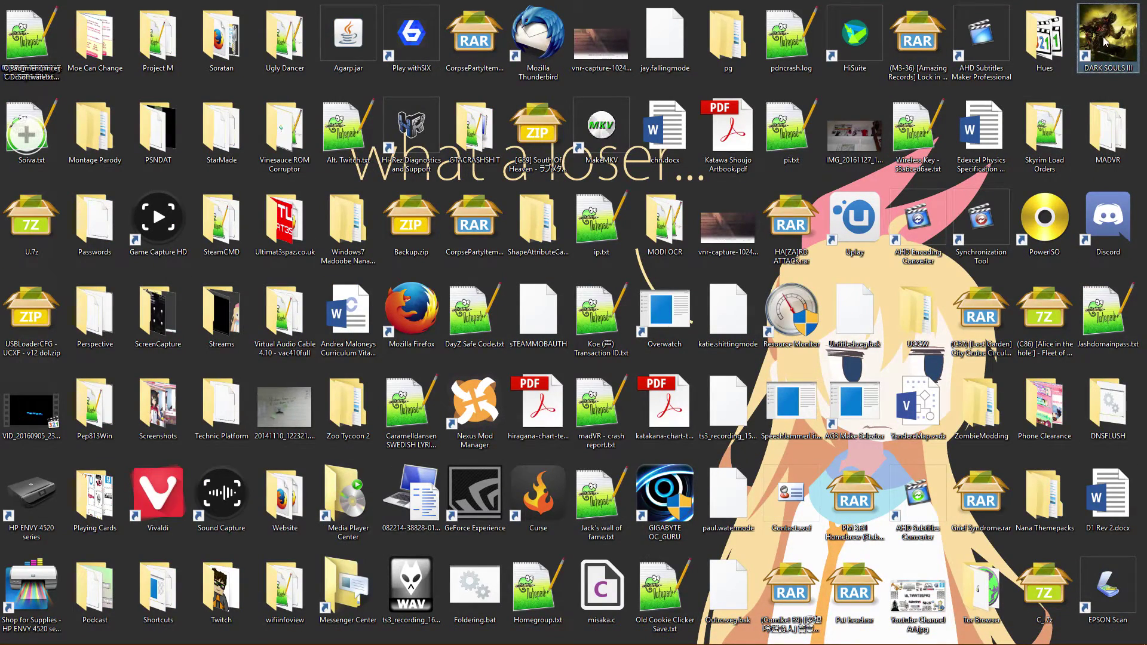
# - Copy the steam://rungameid/374320 URL from the DARK SOULS III shortcut's properties
pyautogui.rightClick(1108, 37)
pyautogui.click(995, 206)
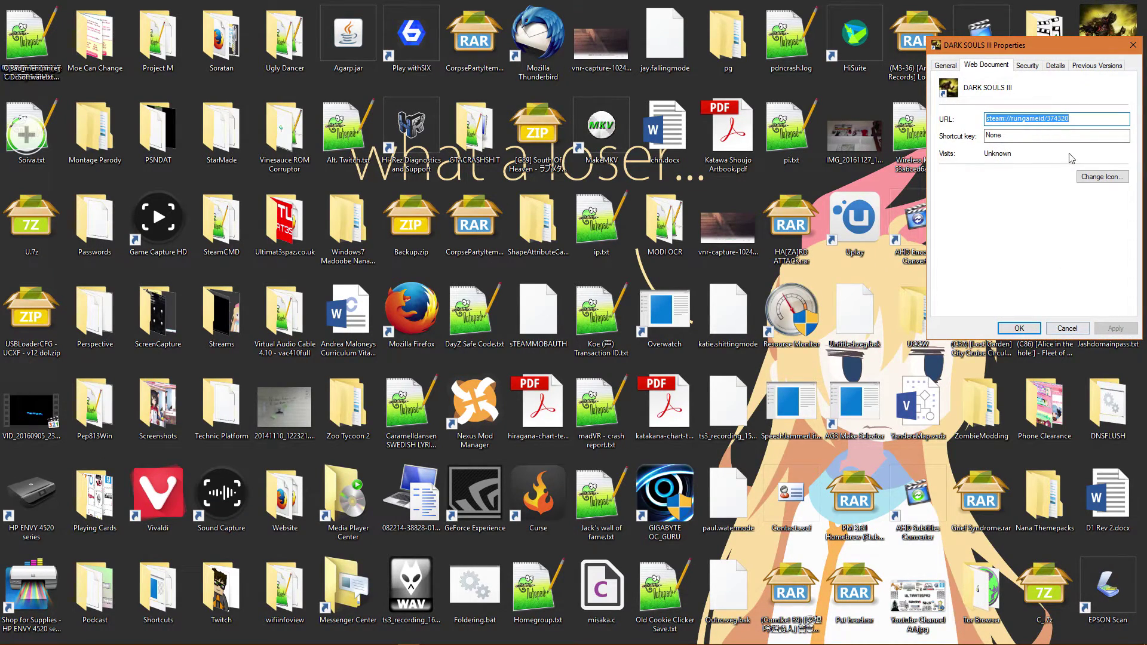
pyautogui.click(1091, 116)
pyautogui.moveTo(1091, 117); pyautogui.dragTo(984, 118)
pyautogui.rightClick(989, 119)
pyautogui.click(1030, 156)
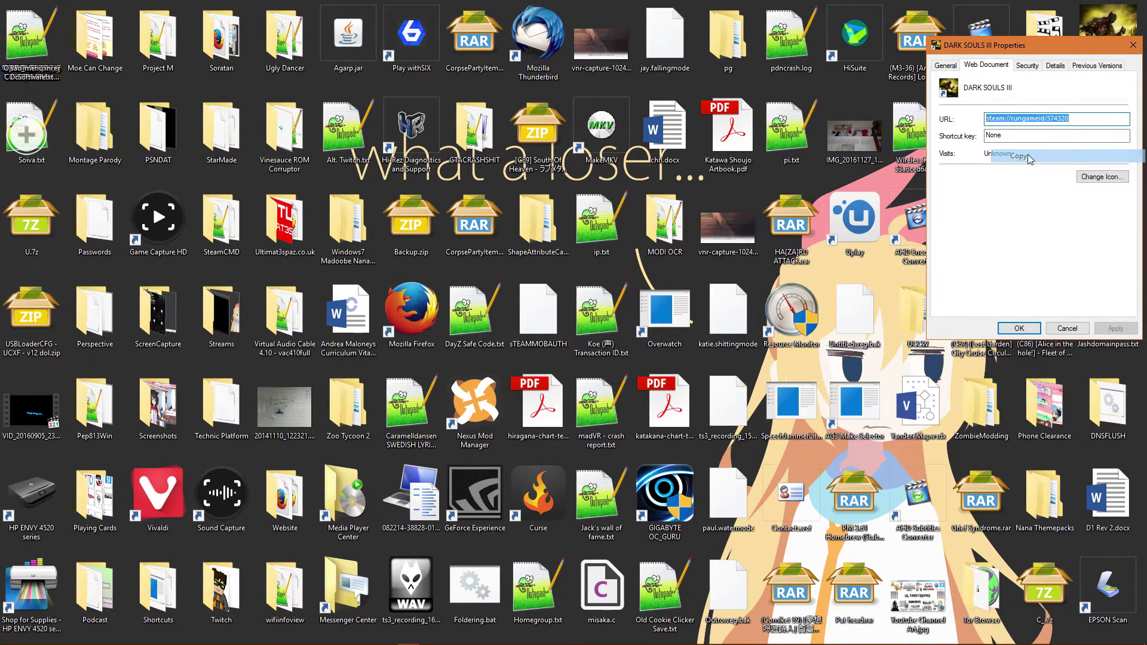
# - Replace csolauncher.exe in the Dark Souls III action with steam://rungameid/374320
pyautogui.click(1134, 48)
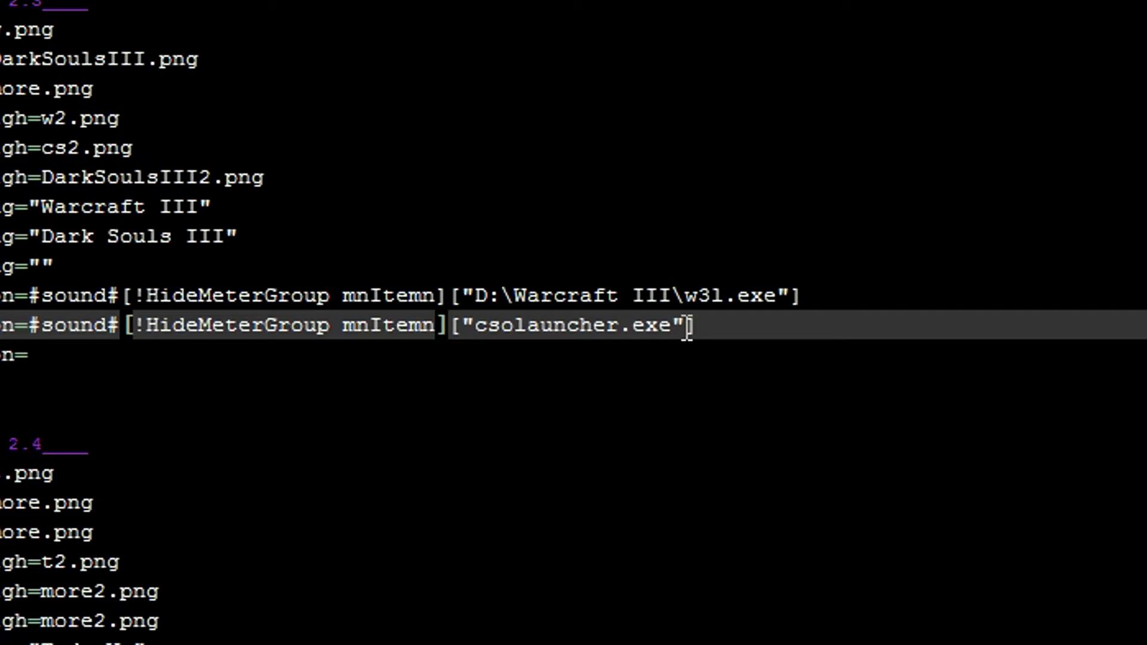
pyautogui.moveTo(671, 328); pyautogui.dragTo(478, 324)
pyautogui.rightClick(478, 324)
pyautogui.click(590, 431)
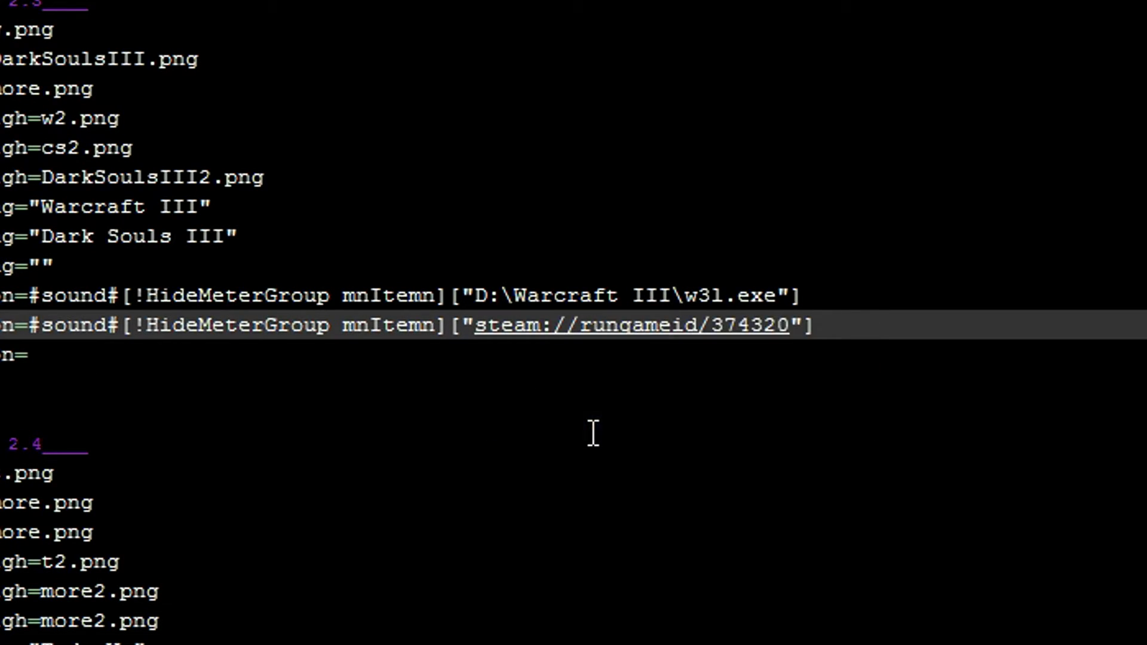
pyautogui.click(571, 367)
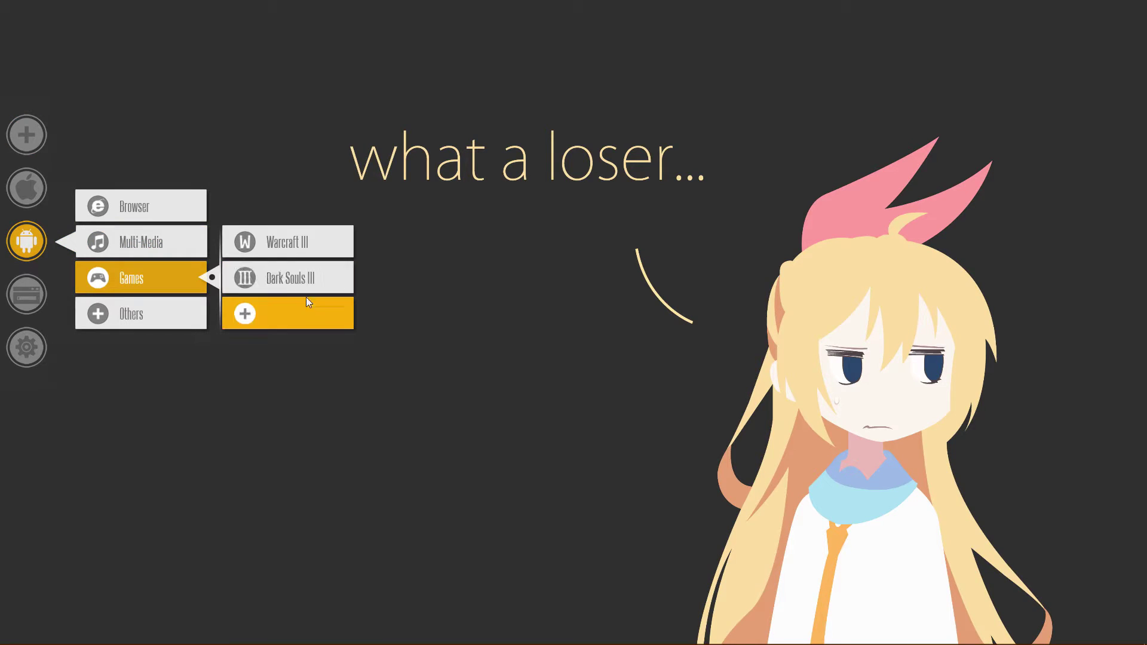
# - Launch Dark Souls III from the SAO Menu's Games submenu, then collapse the menu
pyautogui.click(289, 280)
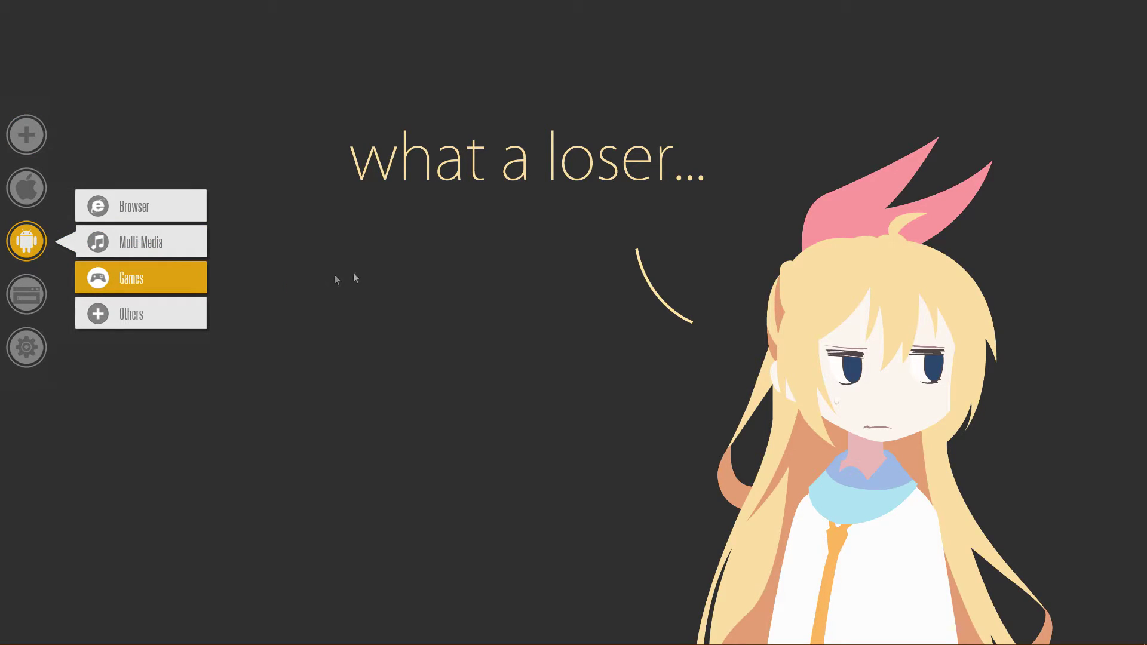
pyautogui.click(18, 137)
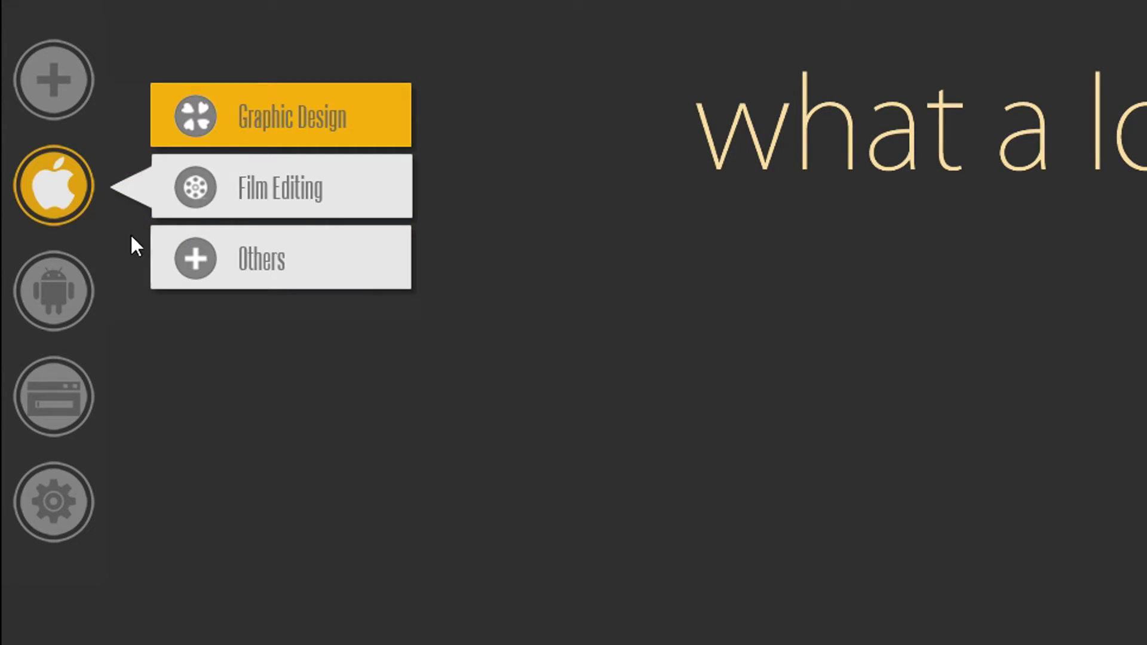
# - Open SAO main.ini via Edit skin from the empty slot in the Games submenu
pyautogui.click(59, 284)
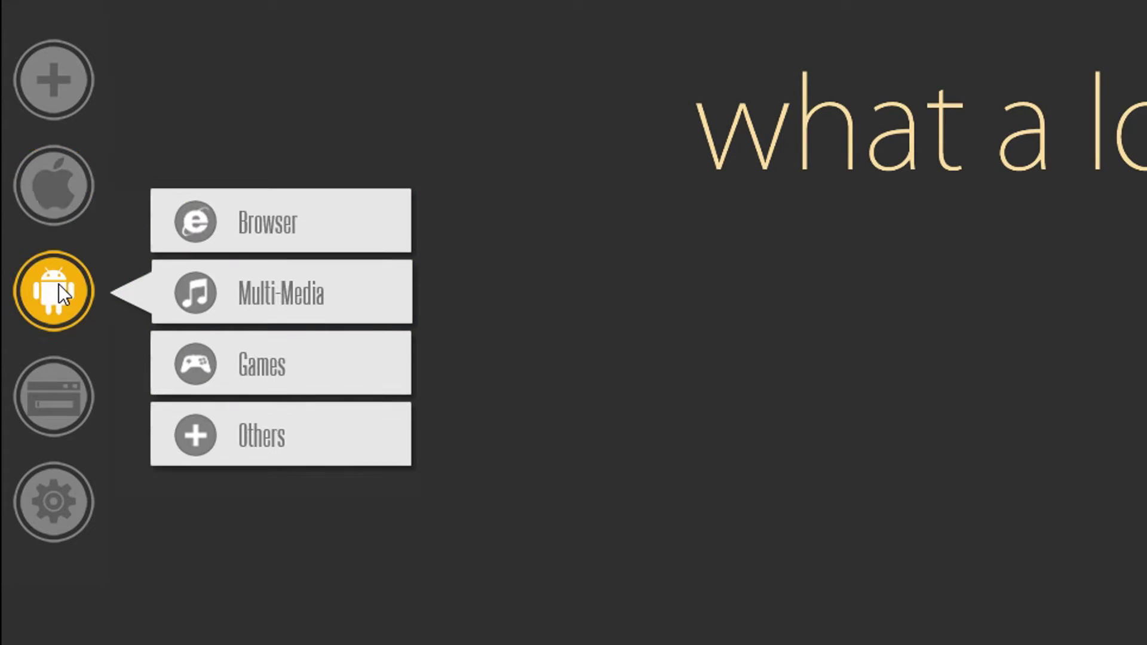
pyautogui.click(242, 353)
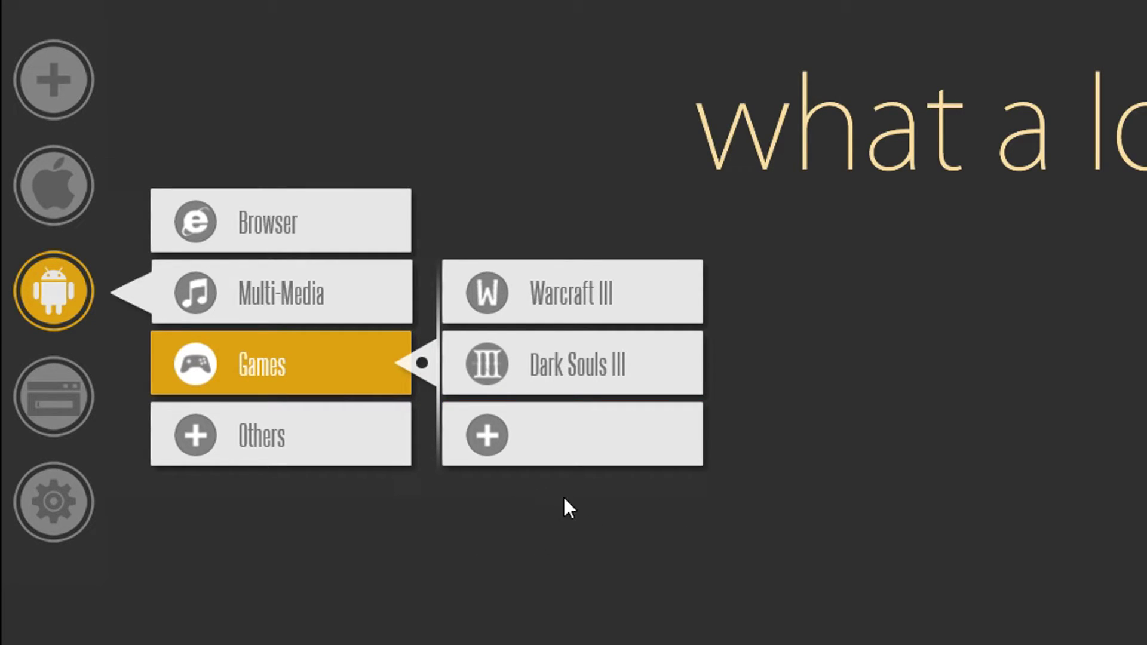
pyautogui.rightClick(517, 443)
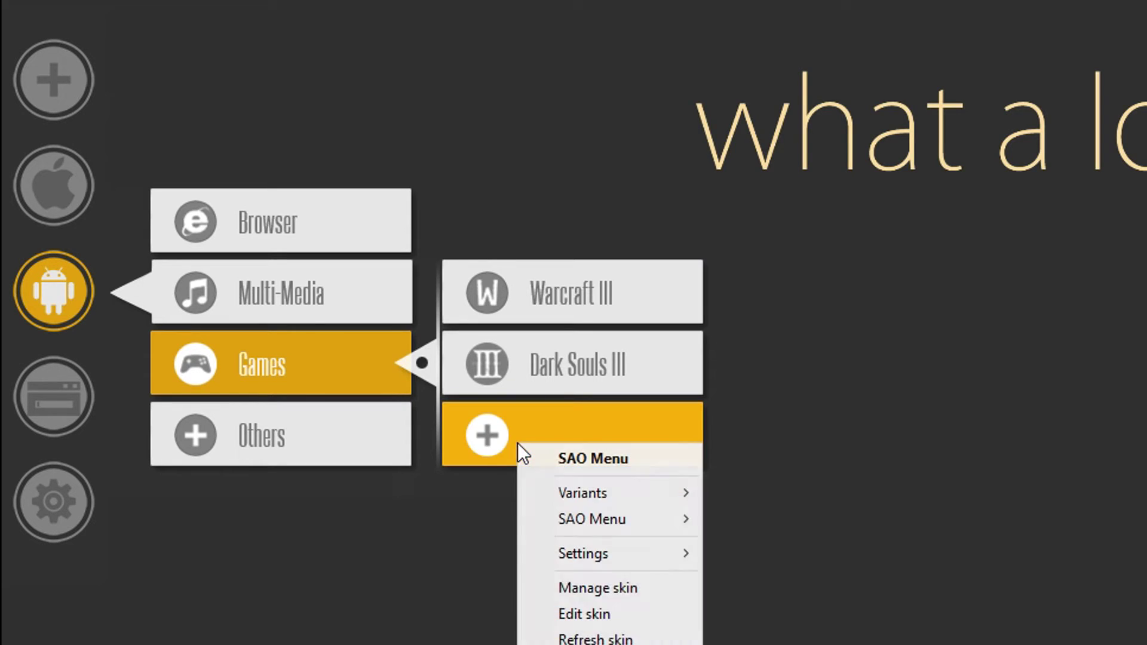
pyautogui.click(621, 618)
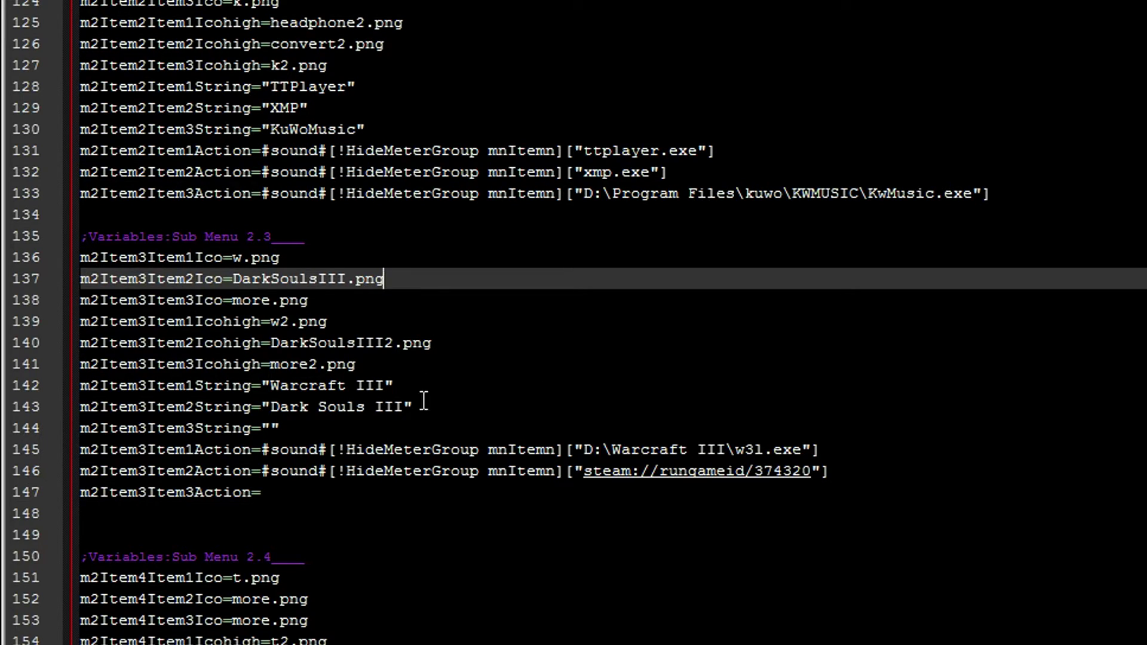
# - Search SAO main.ini for m2Item3Item3 and jump to its next occurrence at line 314
pyautogui.click(287, 472)
pyautogui.click(298, 322)
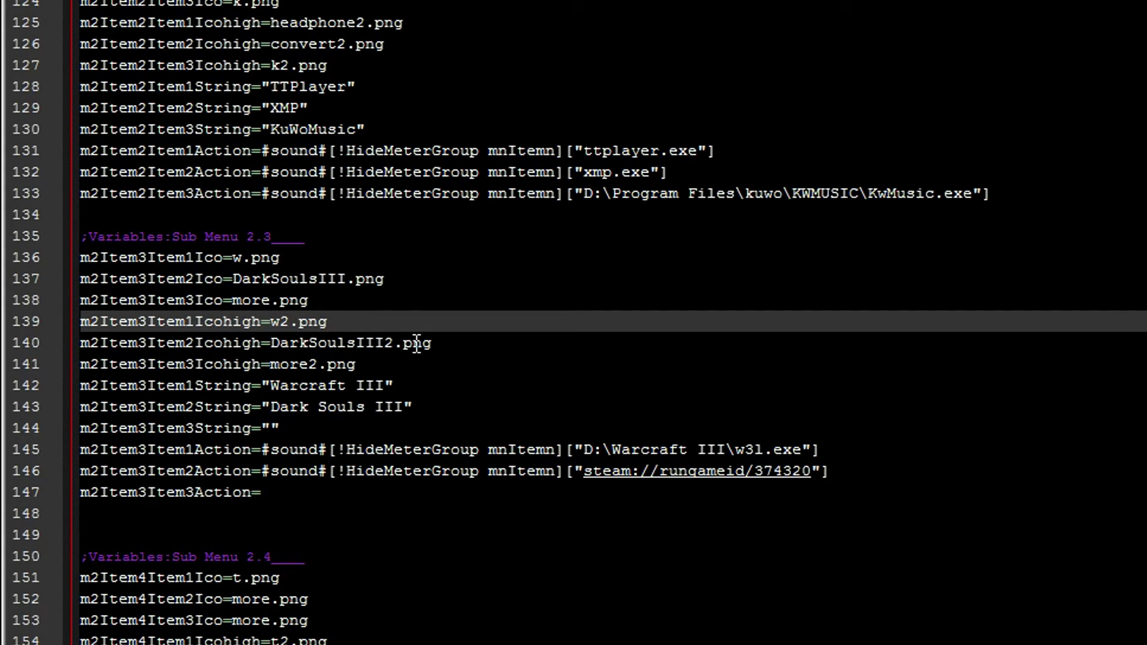
pyautogui.hotkey('shift', 'End')
pyautogui.hotkey('ctrl', 'f')
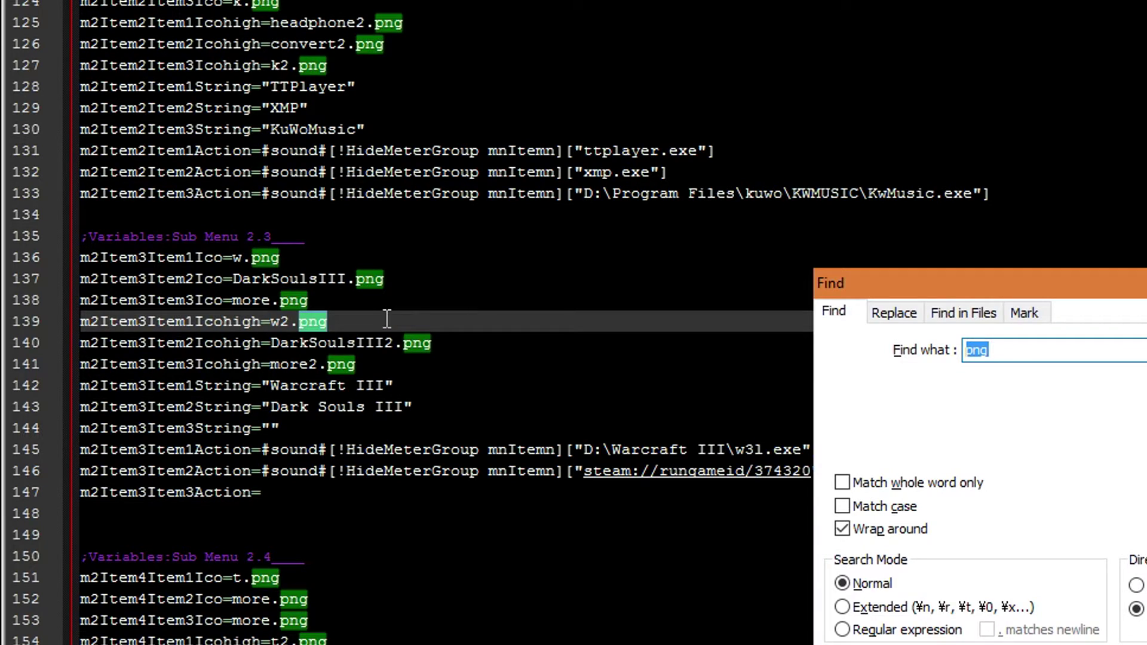
pyautogui.doubleClick(1011, 353)
pyautogui.write('m2i')
pyautogui.press('BackSpace')
pyautogui.write('Item3Item')
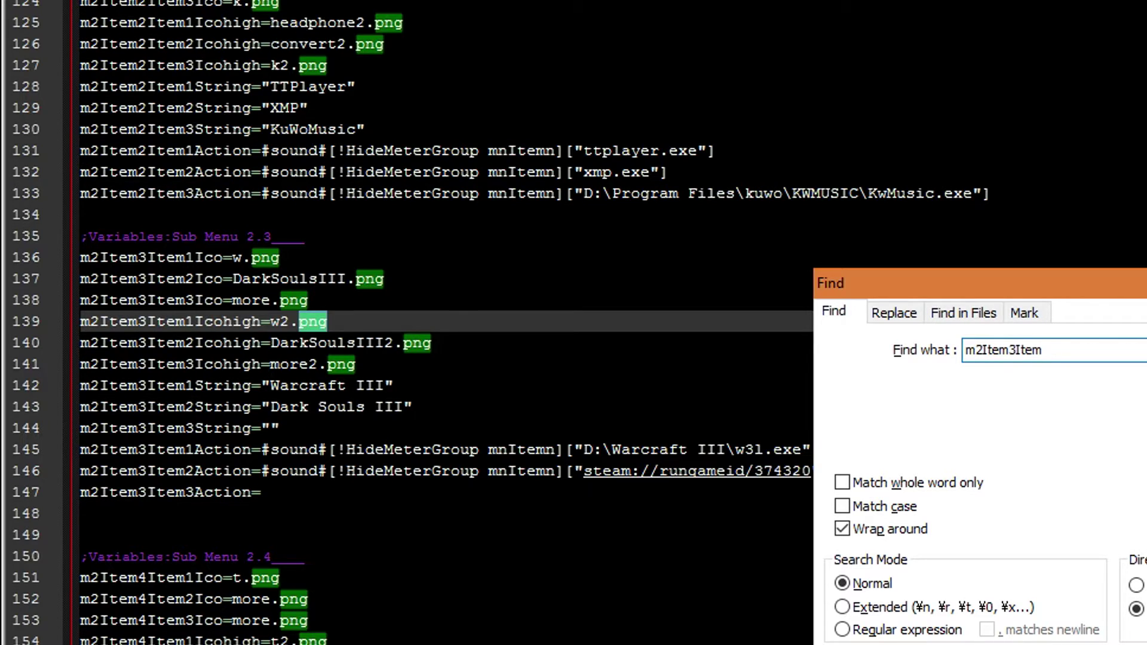
pyautogui.write('3')
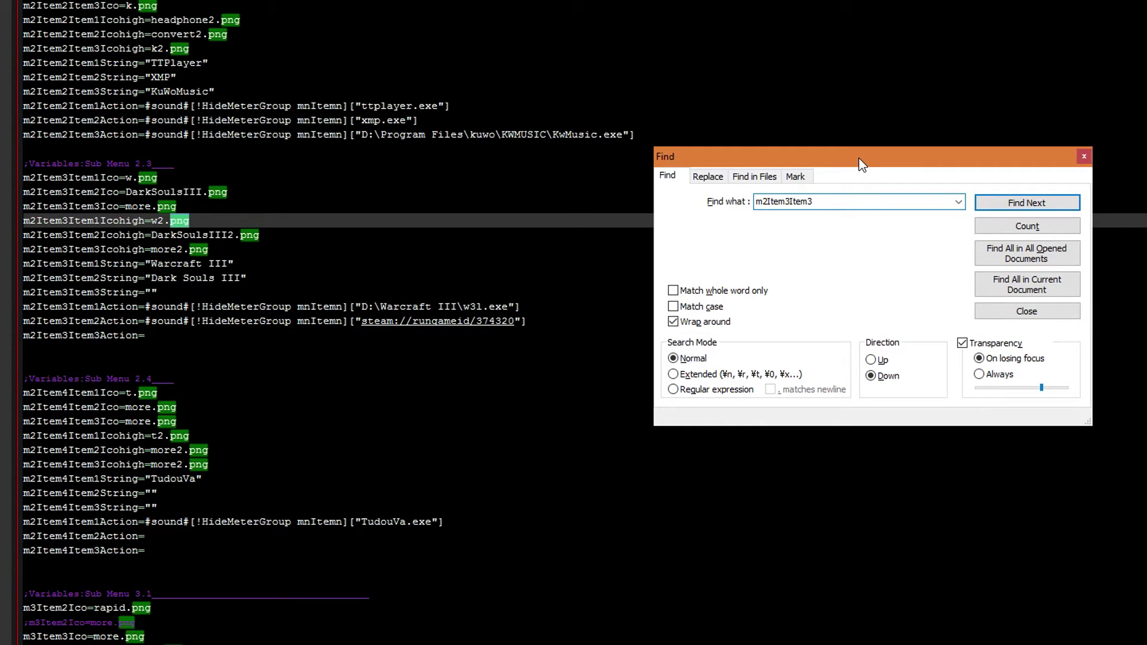
pyautogui.click(215, 210)
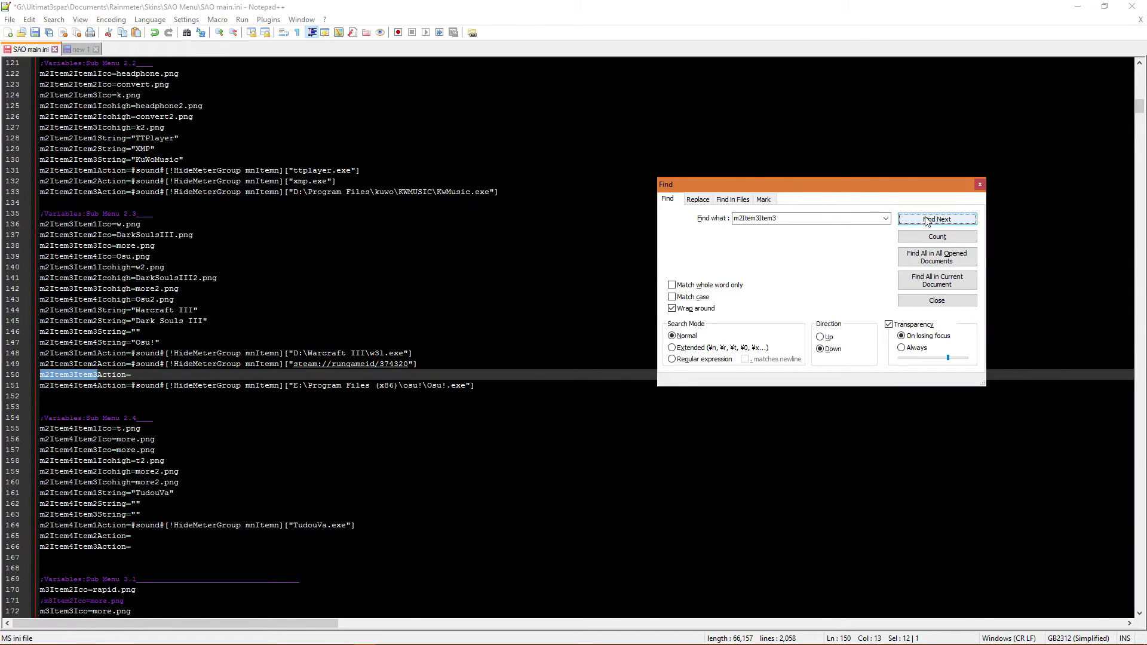
pyautogui.click(926, 220)
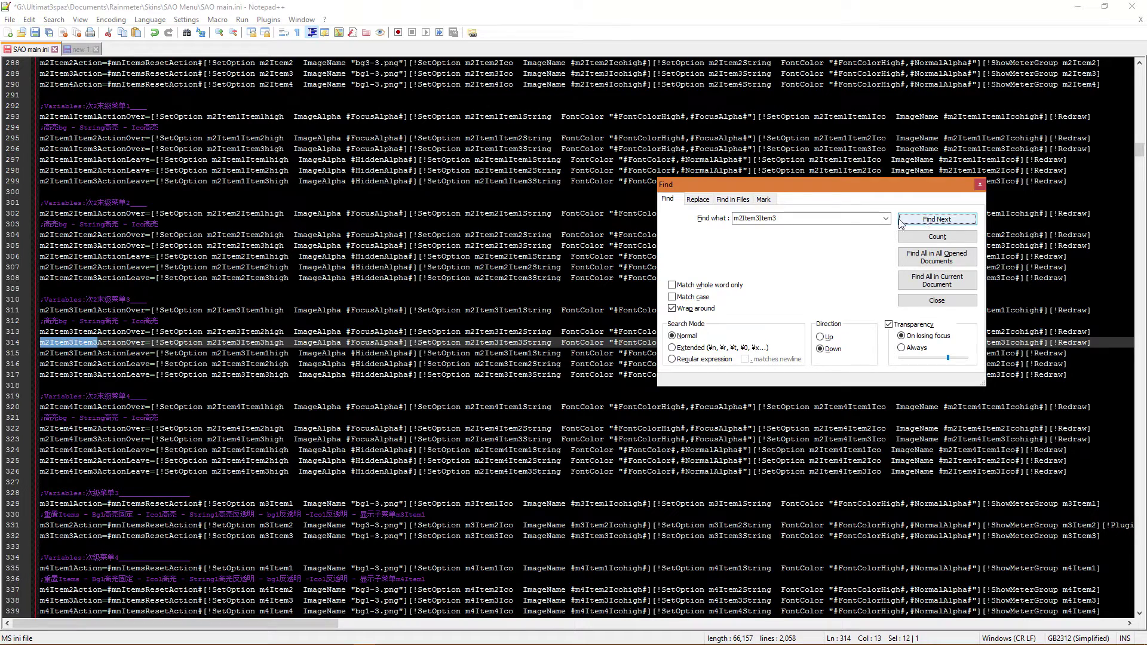
# - Copy the m2Item3Item3ActionOver line 314 and paste it below as line 315
pyautogui.click(86, 353)
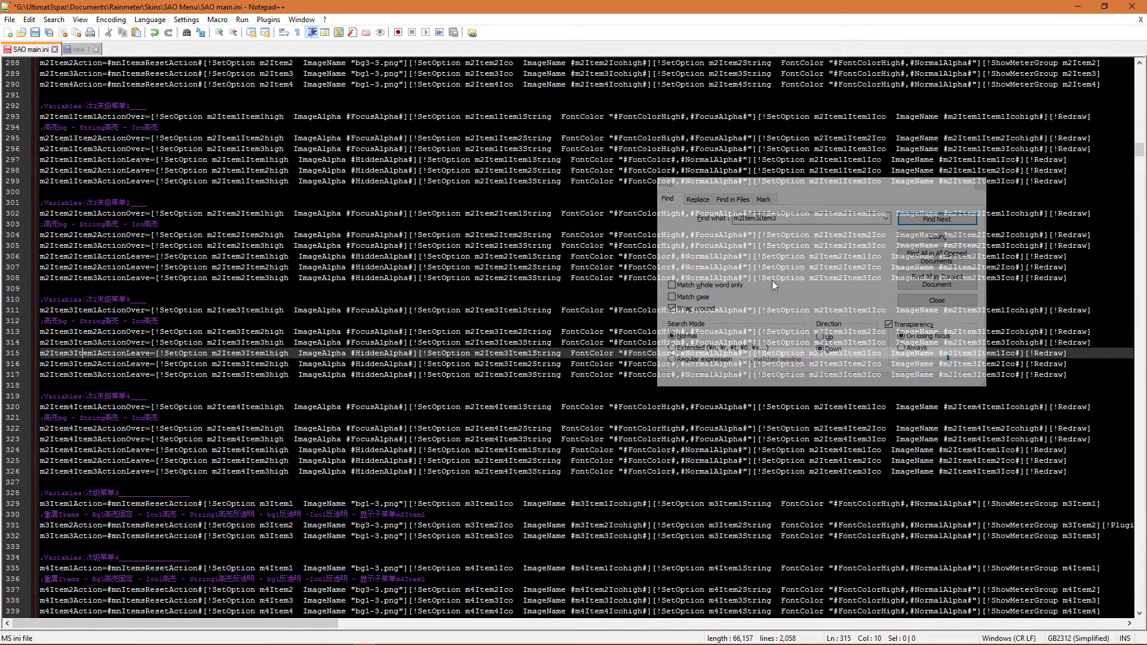
pyautogui.moveTo(752, 185); pyautogui.dragTo(869, 85)
pyautogui.click(78, 353)
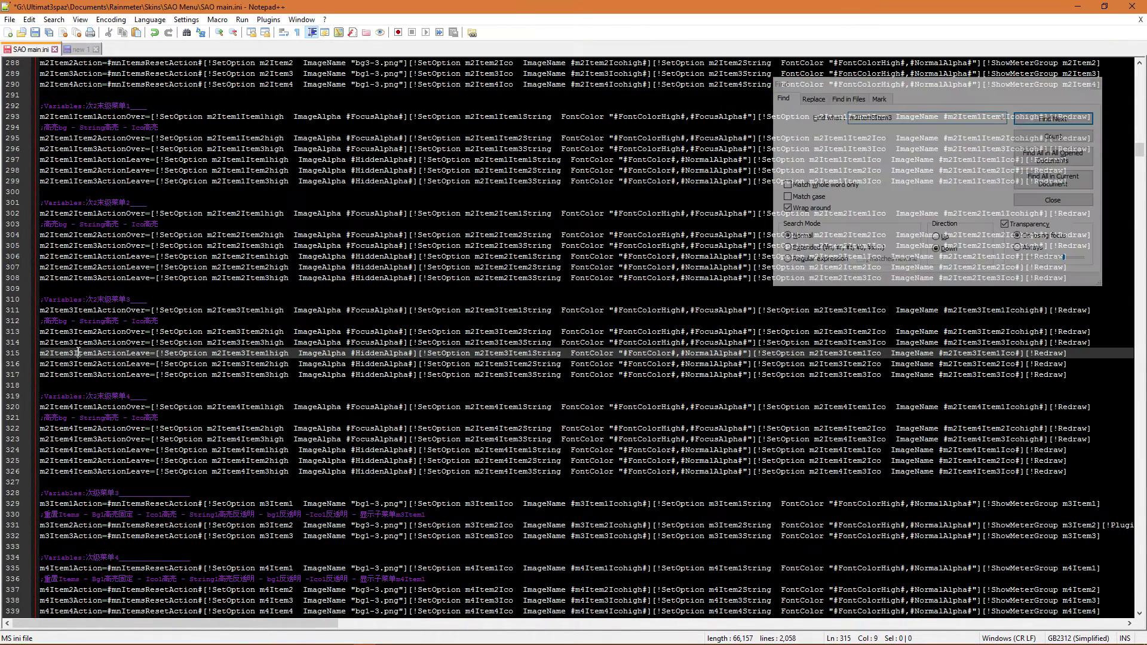
pyautogui.click(41, 342)
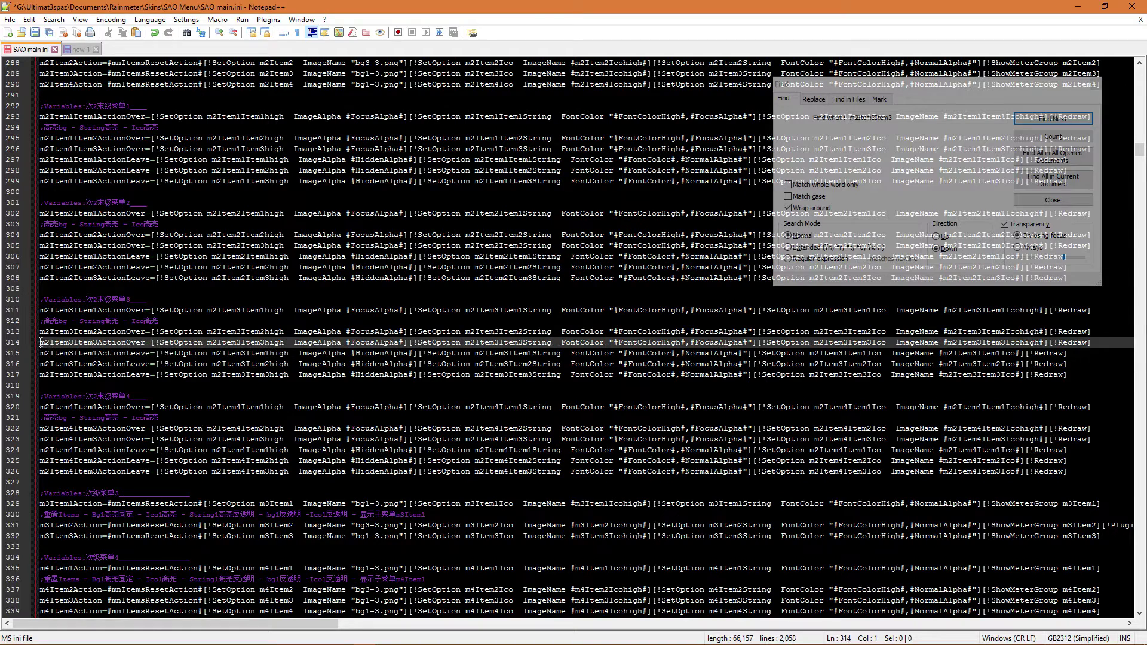
pyautogui.moveTo(41, 342); pyautogui.dragTo(1113, 340)
pyautogui.hotkey('ctrl', 'c')
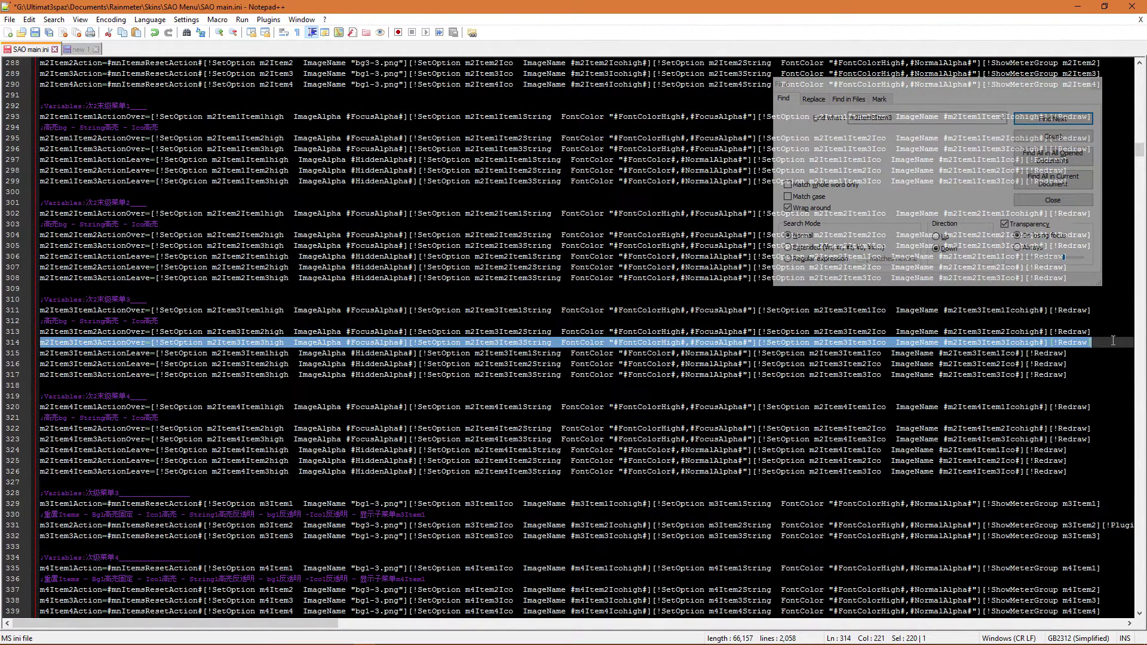
pyautogui.click(1107, 346)
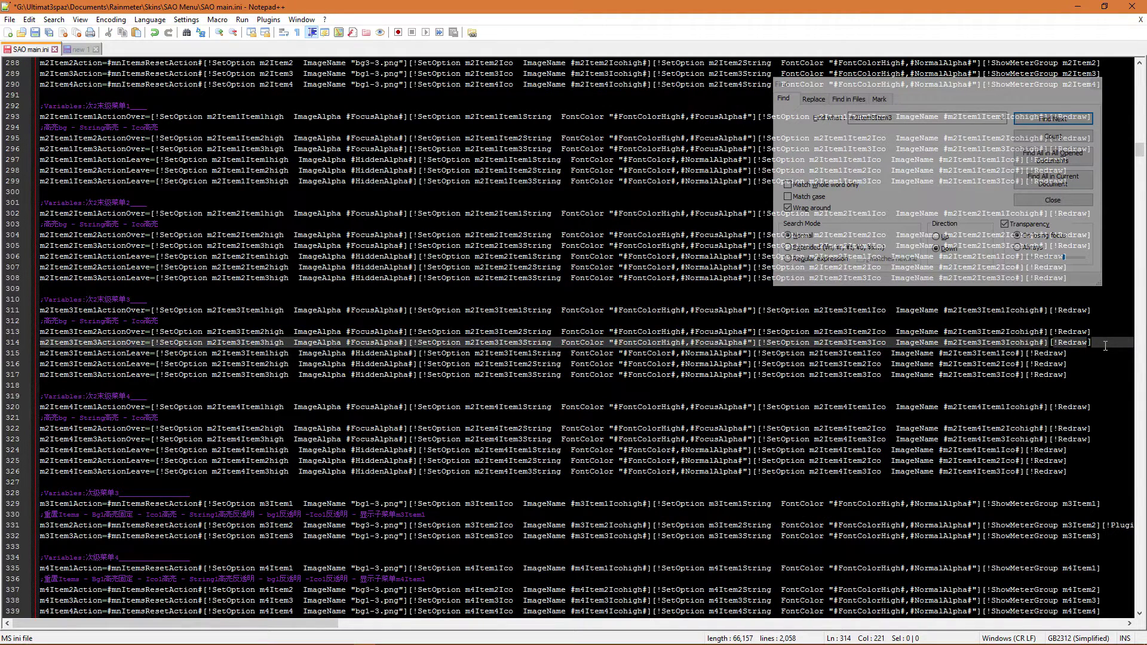
pyautogui.press('Return')
pyautogui.hotkey('ctrl', 'v')
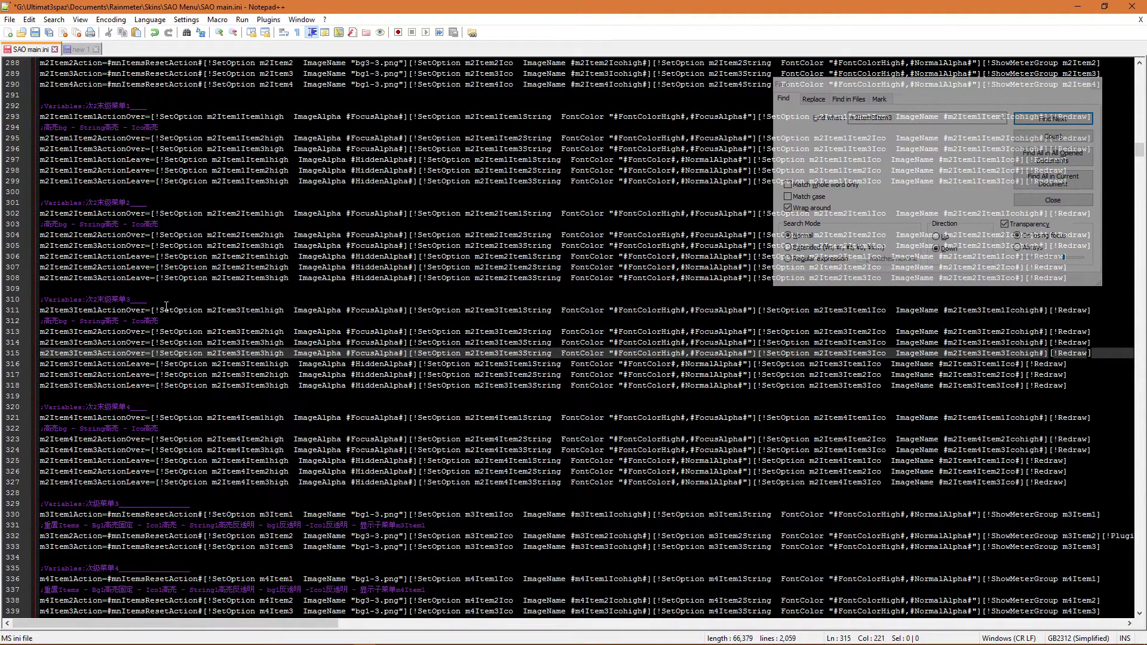
pyautogui.click(59, 356)
# - Replace all m2Item3Item3 with m2Item4Item4 within the selected line 315 only
pyautogui.click(800, 103)
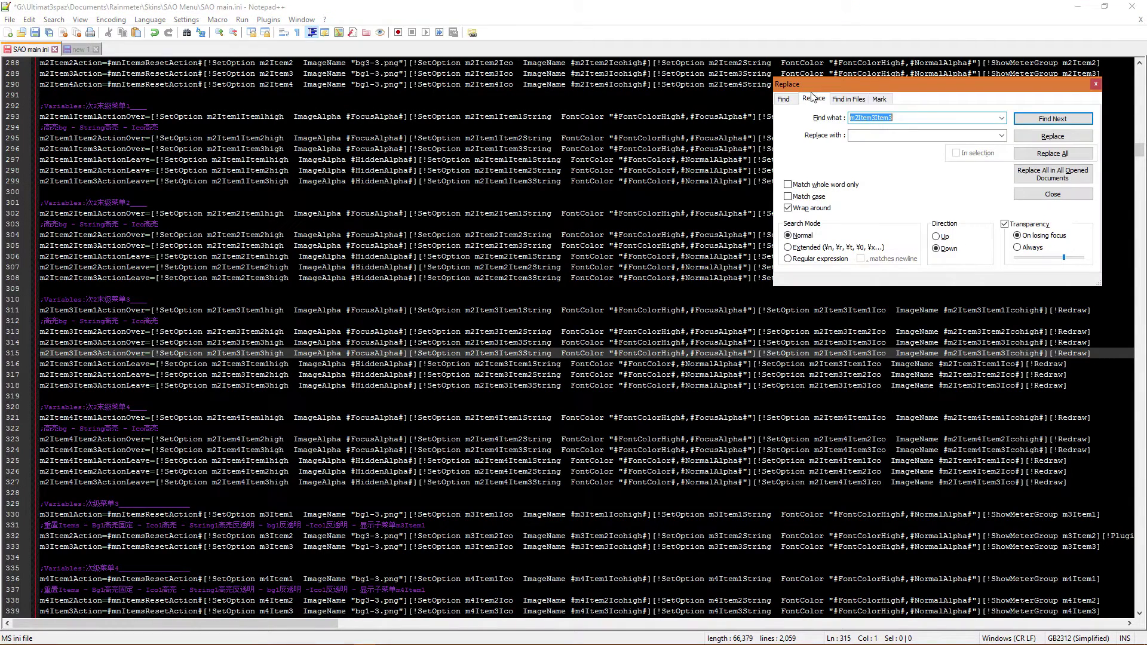
pyautogui.click(814, 98)
pyautogui.click(896, 136)
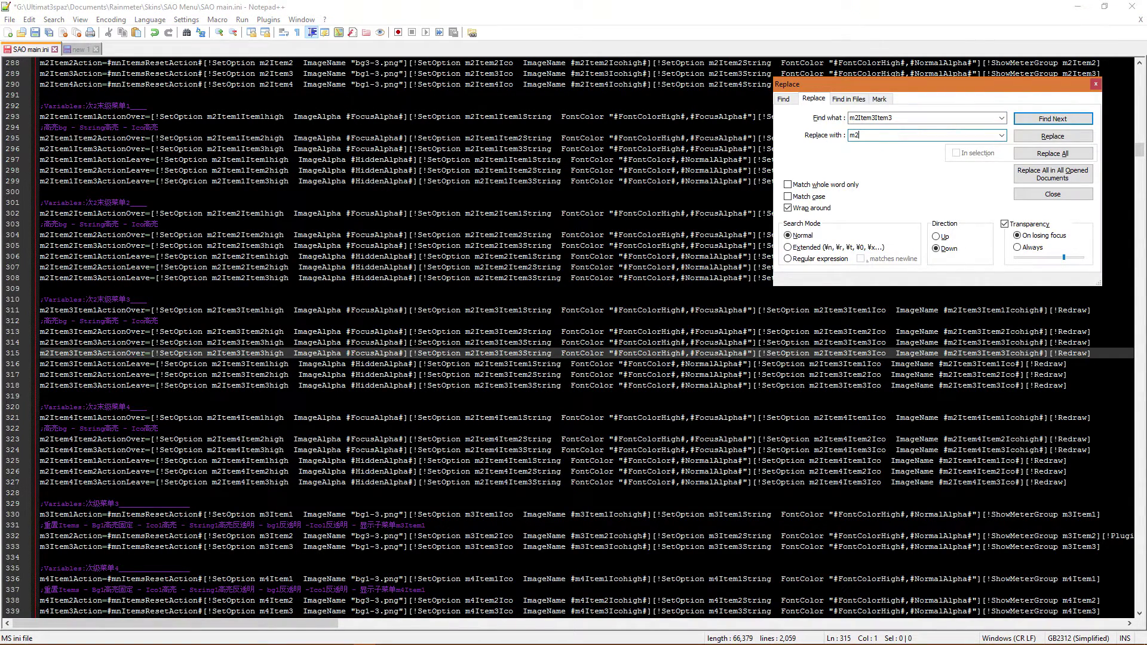
pyautogui.write('m2Item4Item4')
pyautogui.moveTo(42, 353); pyautogui.dragTo(1118, 355)
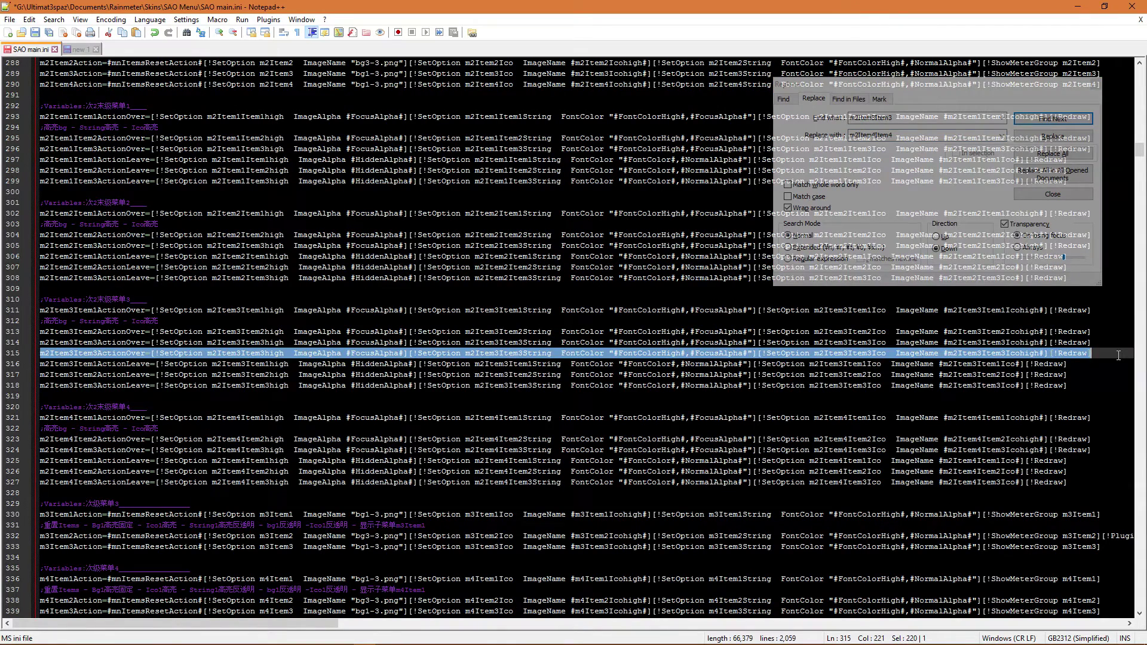
pyautogui.moveTo(927, 87); pyautogui.dragTo(483, 395)
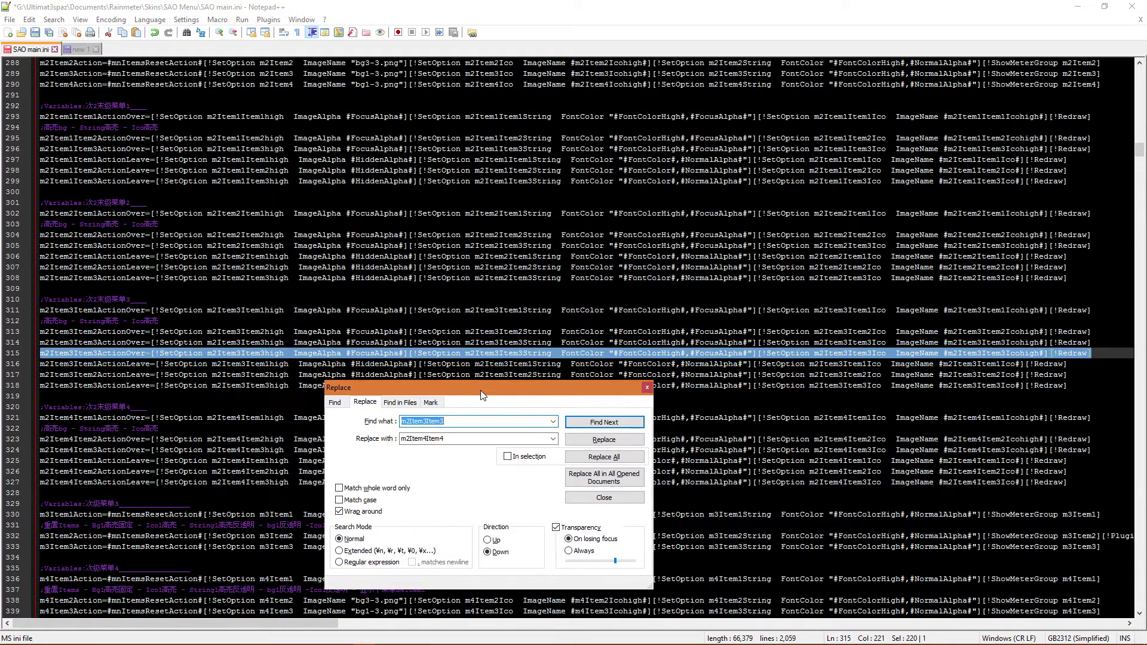
pyautogui.click(508, 457)
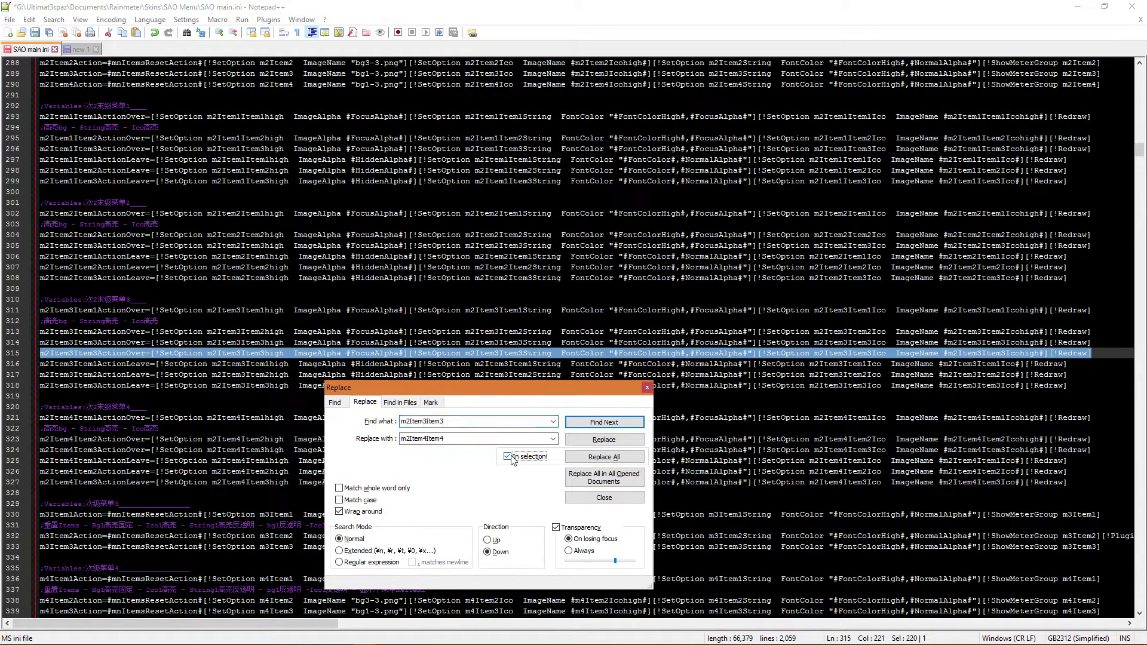
pyautogui.click(615, 458)
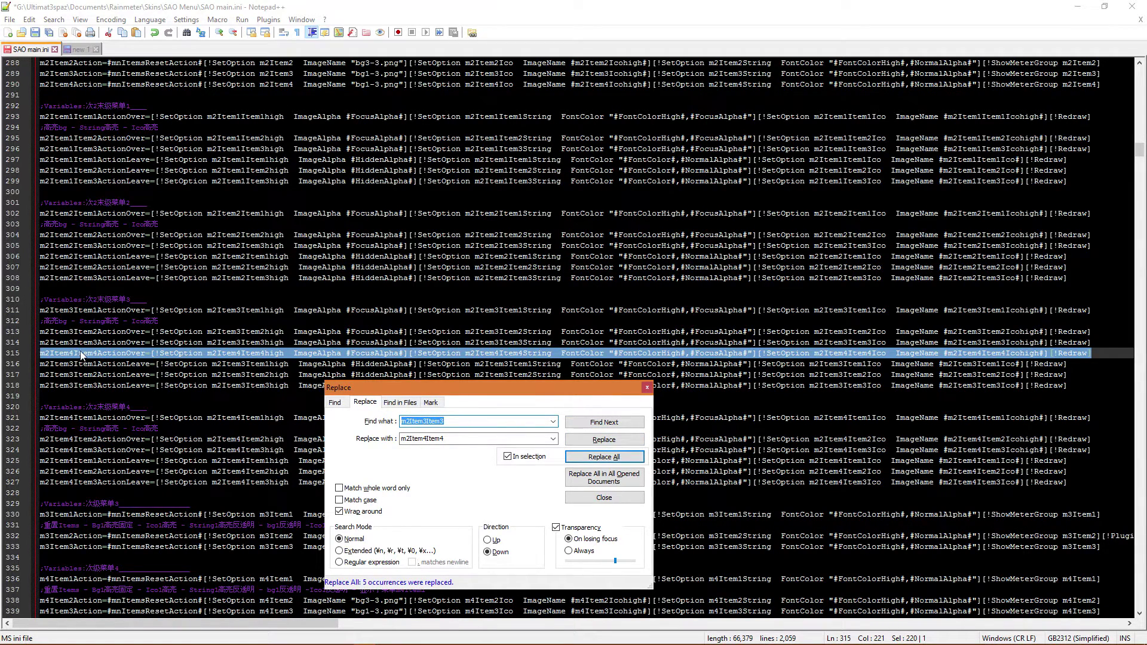
pyautogui.click(797, 470)
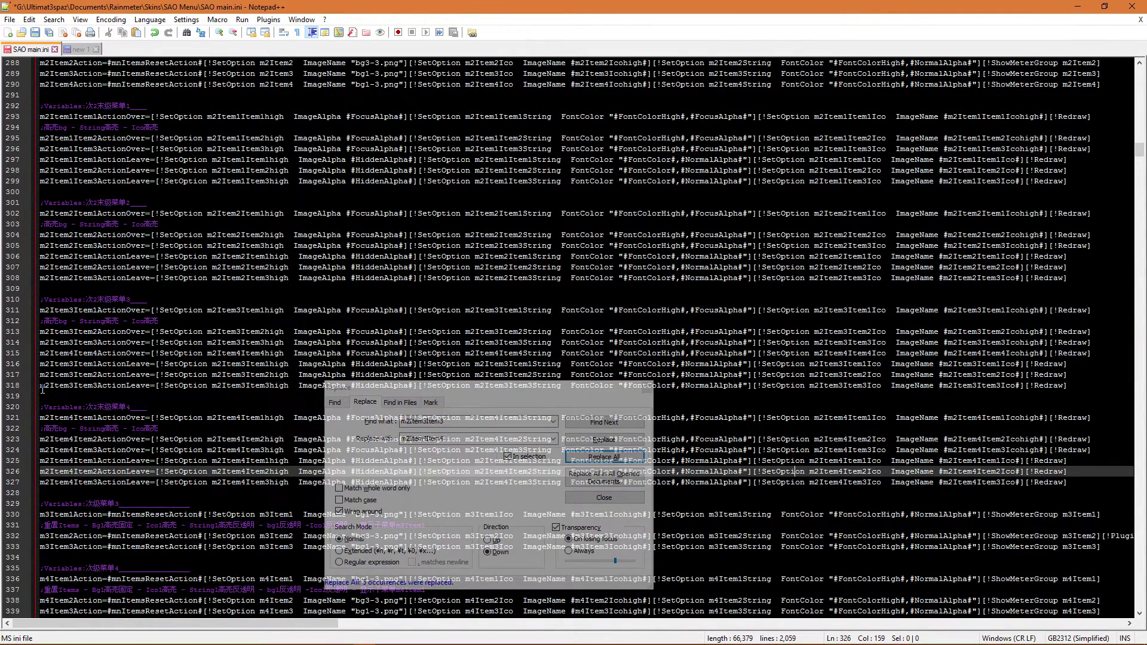
# - Duplicate the m2Item3Item3 mouse-leave line 318 as a new line 319
pyautogui.moveTo(41, 385); pyautogui.dragTo(1085, 387)
pyautogui.hotkey('ctrl', 'c')
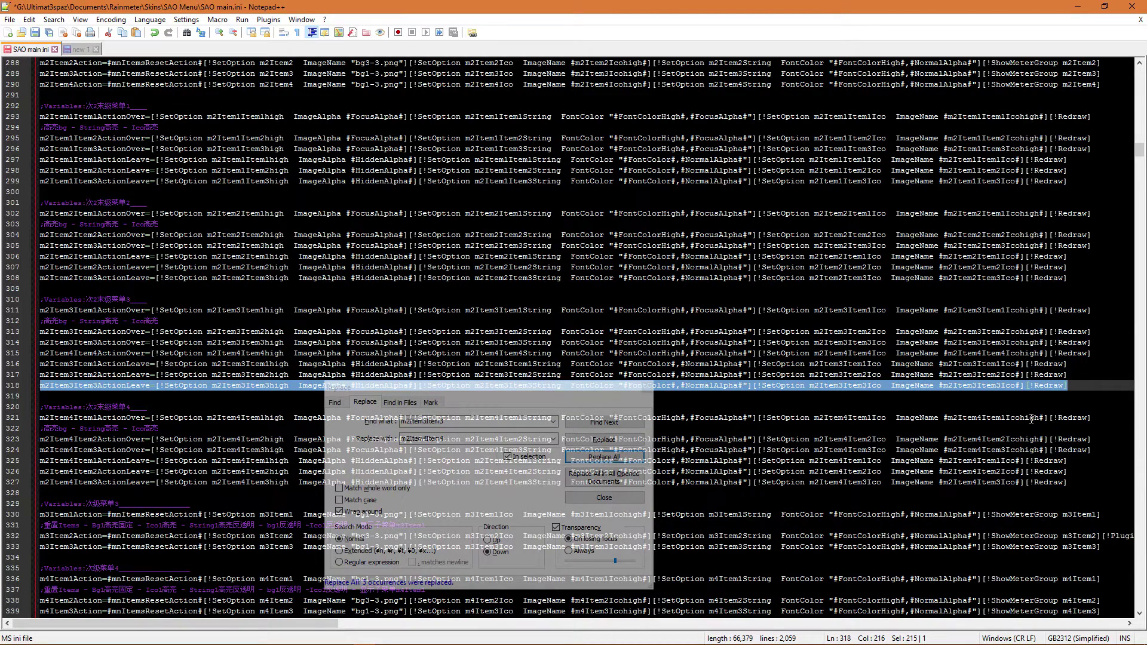
pyautogui.press('Right')
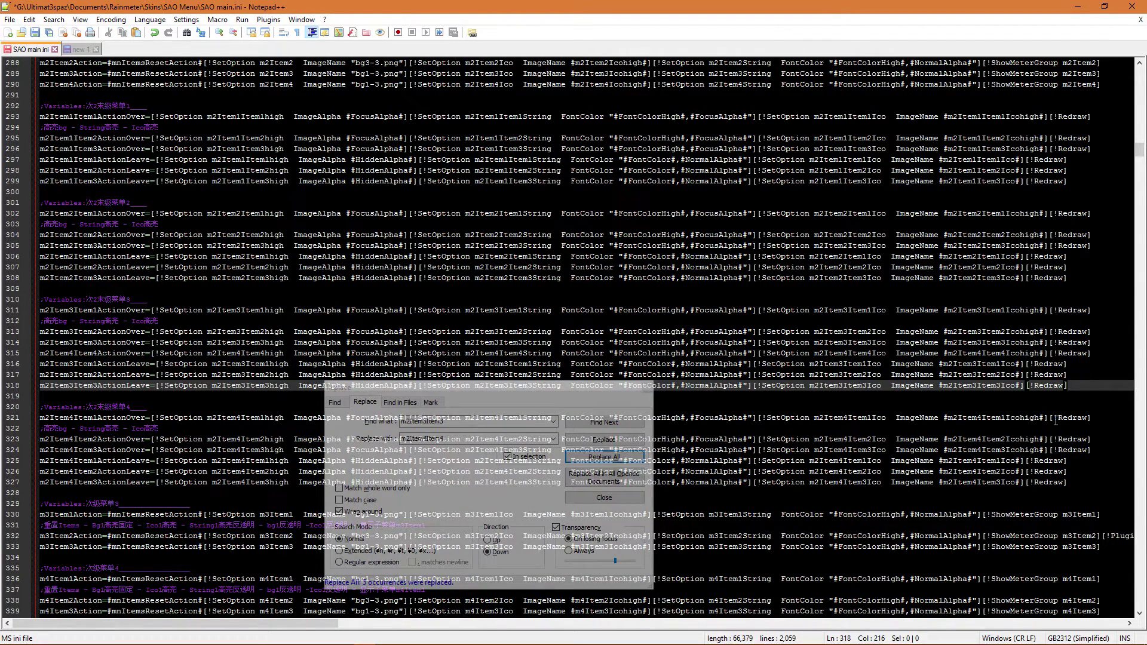
pyautogui.press('Return')
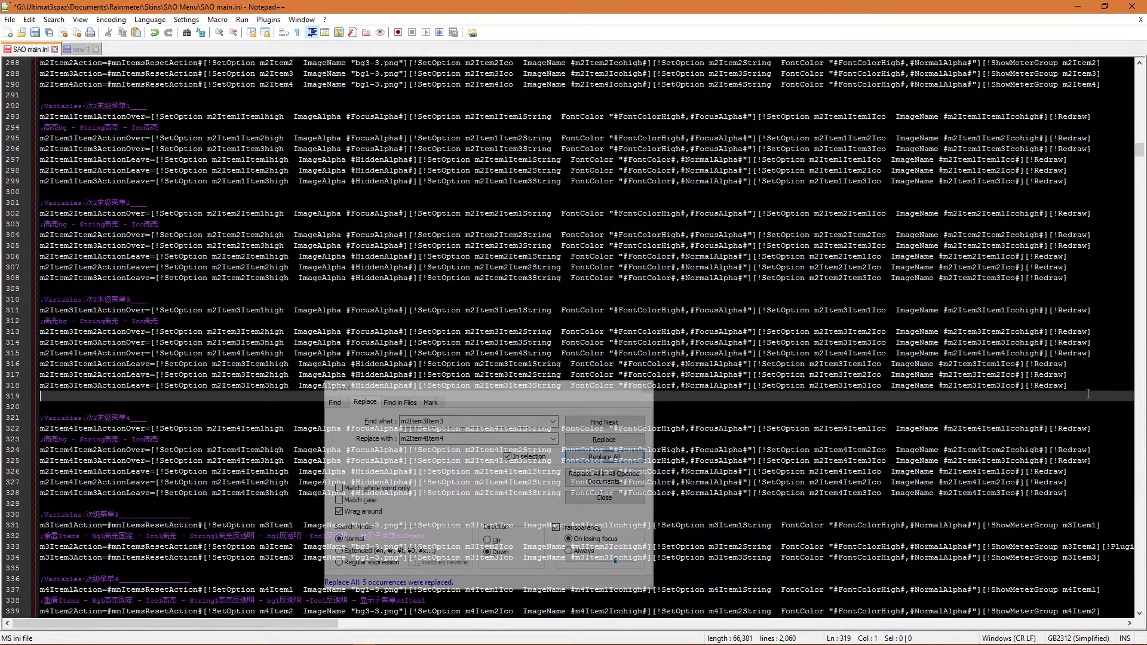
pyautogui.hotkey('ctrl', 'v')
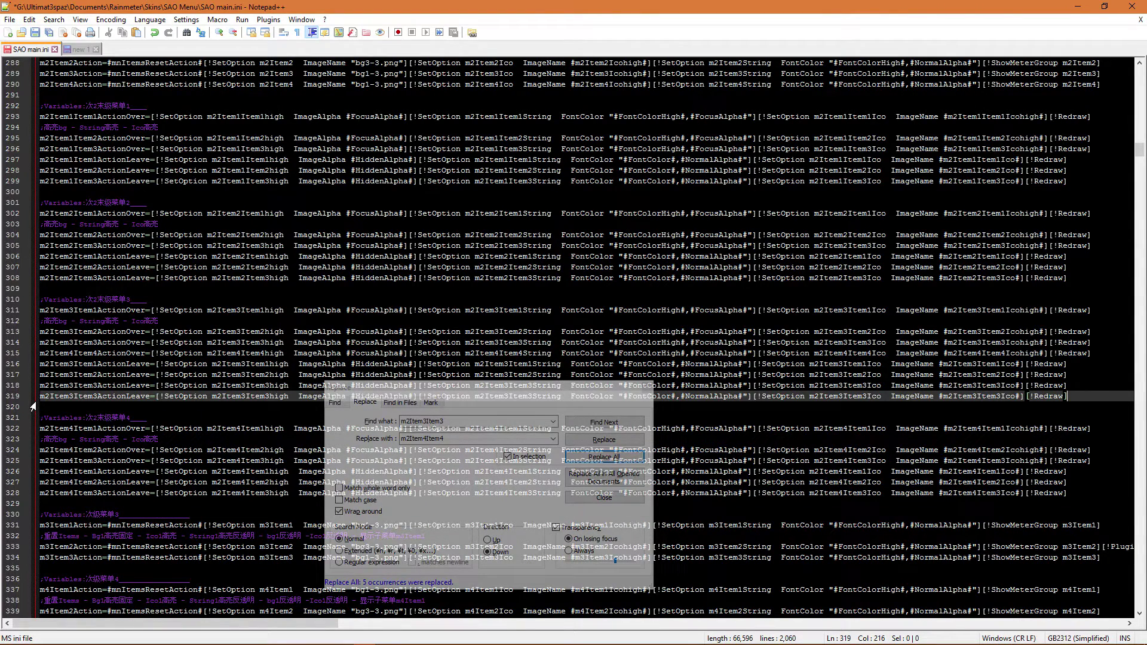
# - Replace m2Item3Item3 with m2Item4Item4 on line 319, then locate the [m2Item3Item3] meter section
pyautogui.moveTo(43, 398); pyautogui.dragTo(671, 415)
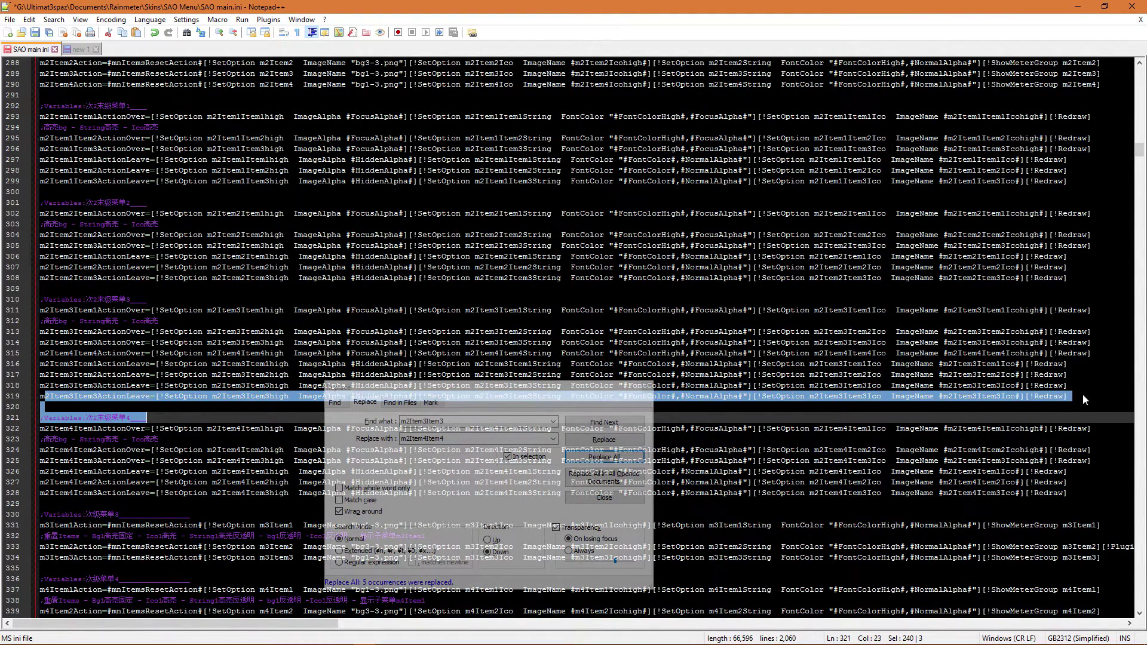
pyautogui.moveTo(1083, 399); pyautogui.dragTo(12, 401)
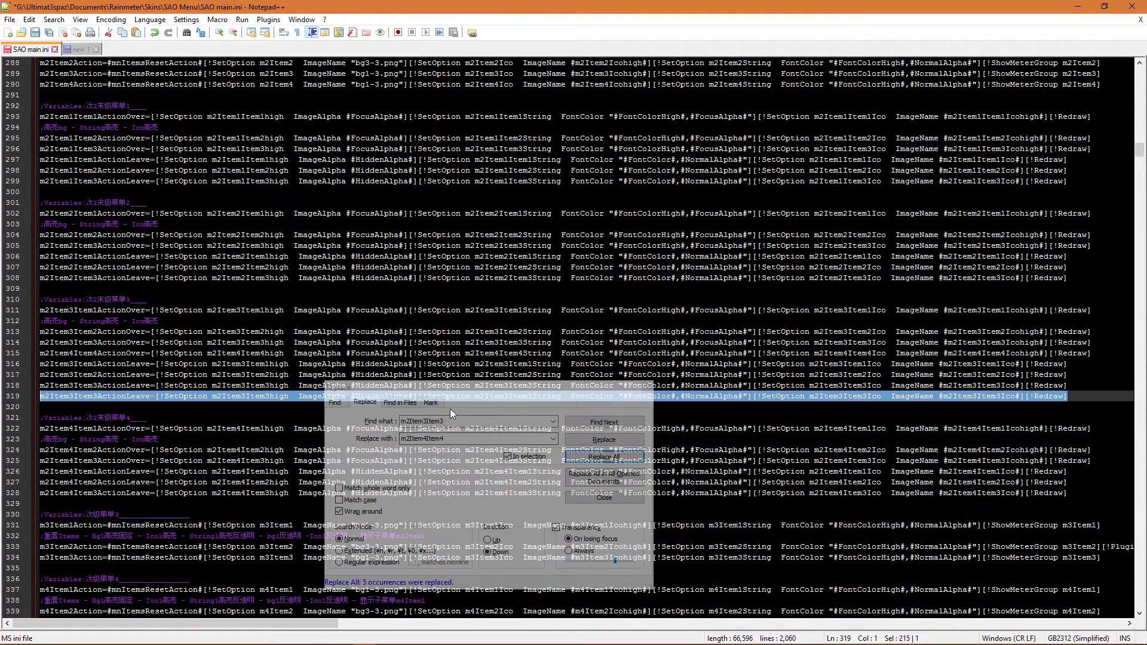
pyautogui.moveTo(446, 384); pyautogui.dragTo(551, 168)
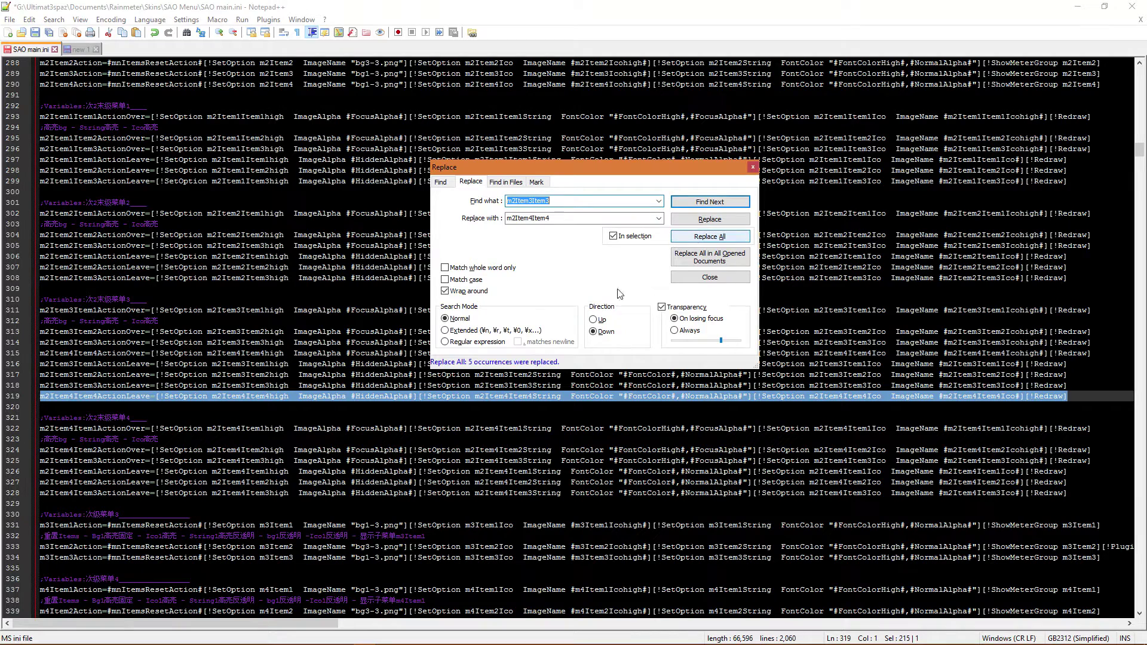
pyautogui.click(694, 237)
pyautogui.click(264, 417)
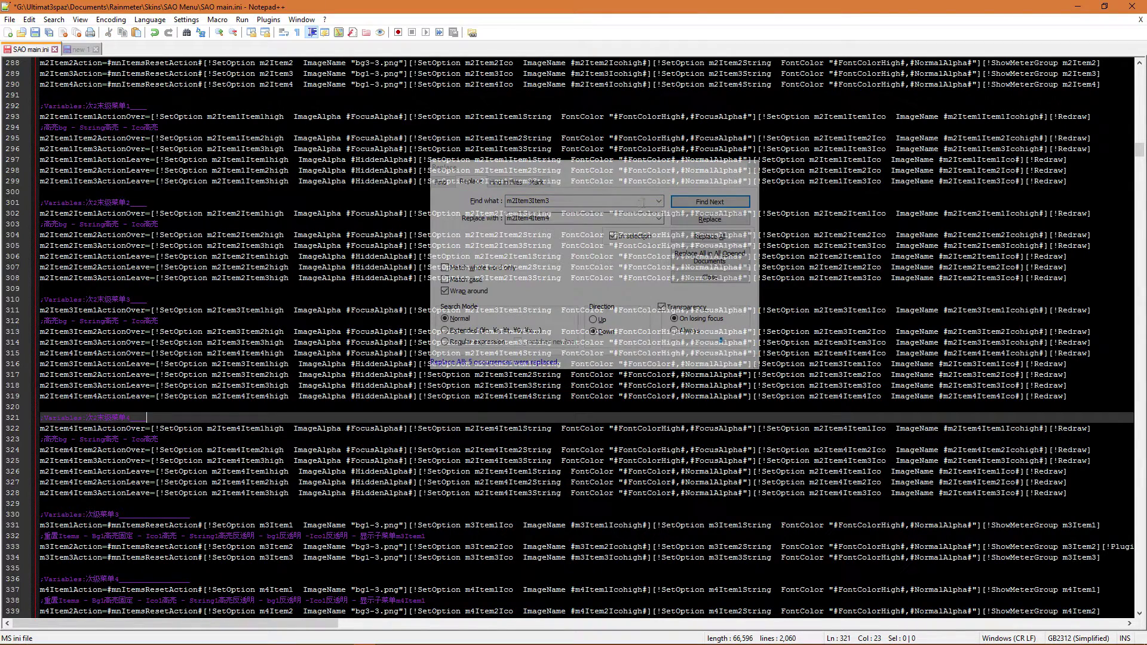
pyautogui.click(700, 185)
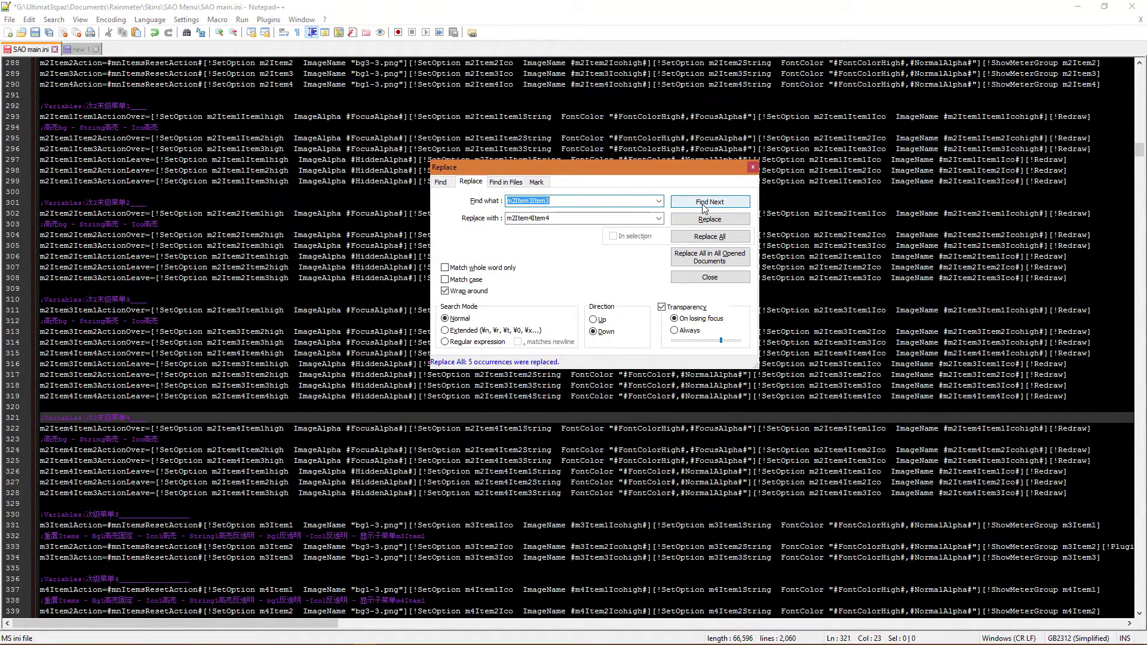
pyautogui.click(704, 205)
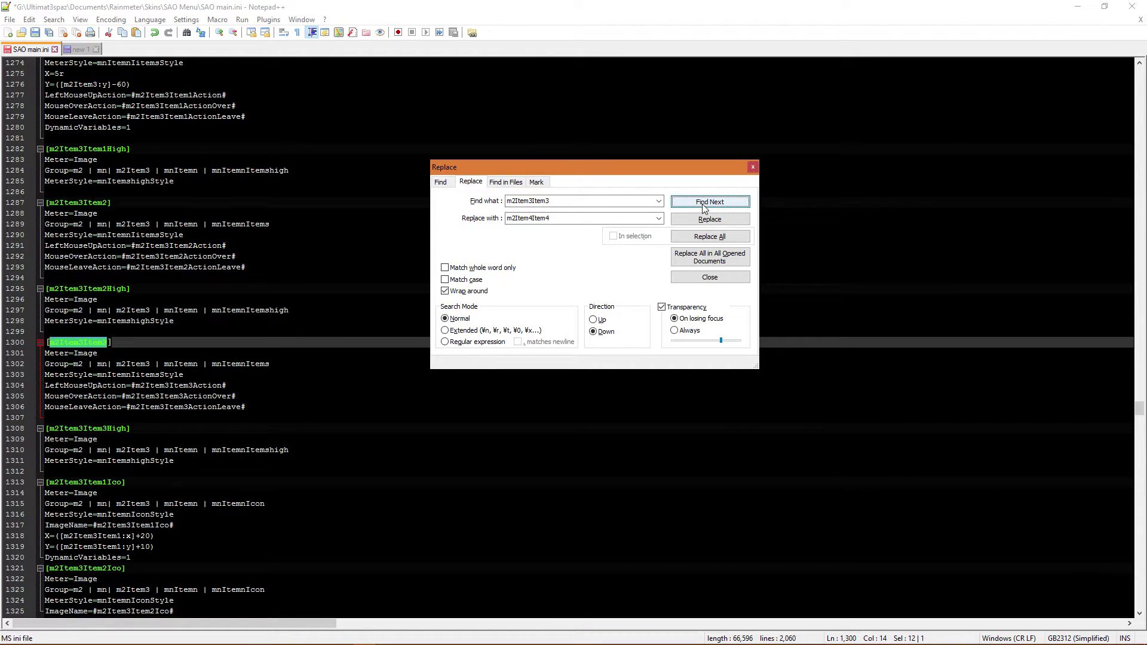
# - Copy the [m2Item3Item3] and [m2Item3Item3High] sections and paste them below the High section
pyautogui.moveTo(575, 168); pyautogui.dragTo(749, 378)
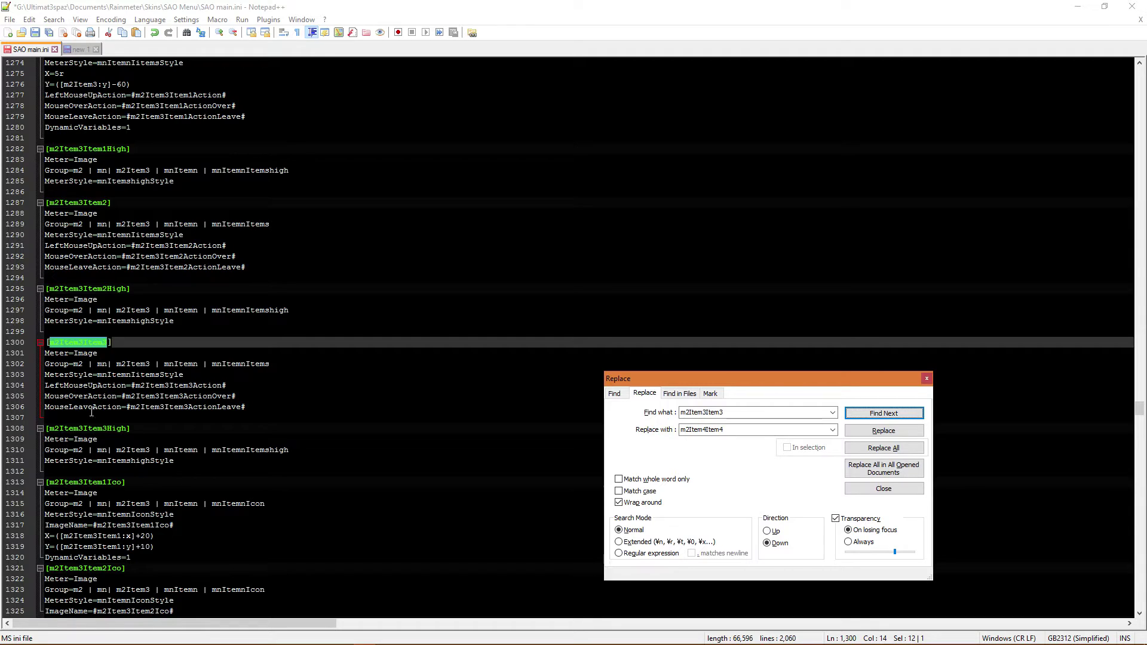
pyautogui.click(149, 375)
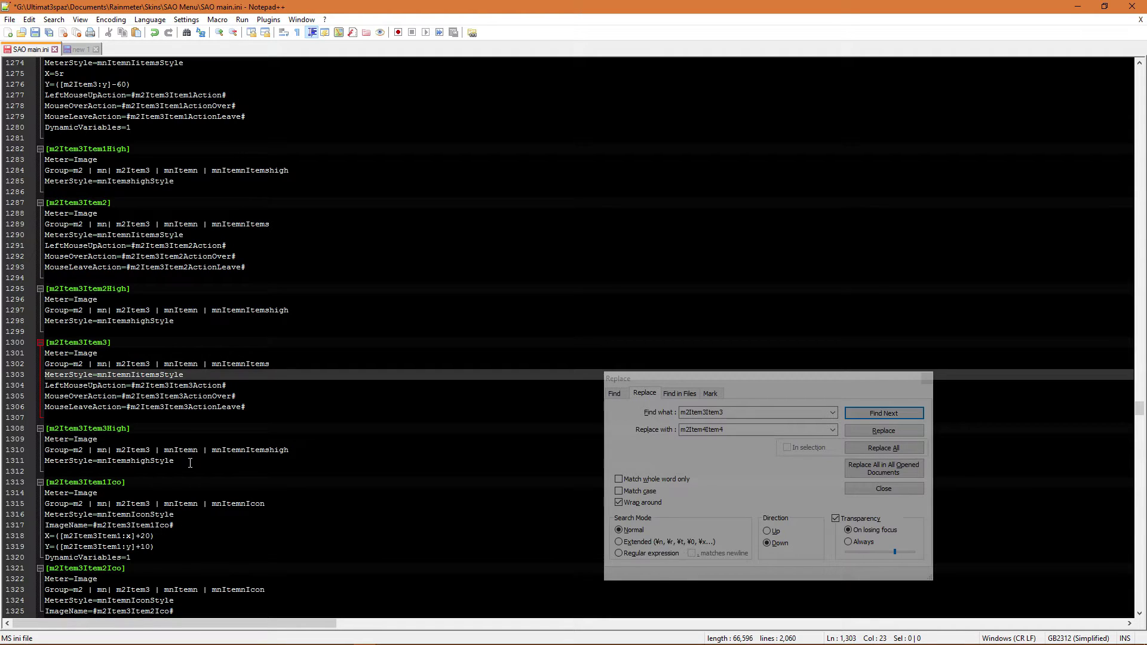
pyautogui.moveTo(190, 463); pyautogui.dragTo(42, 337)
pyautogui.hotkey('ctrl', 'c')
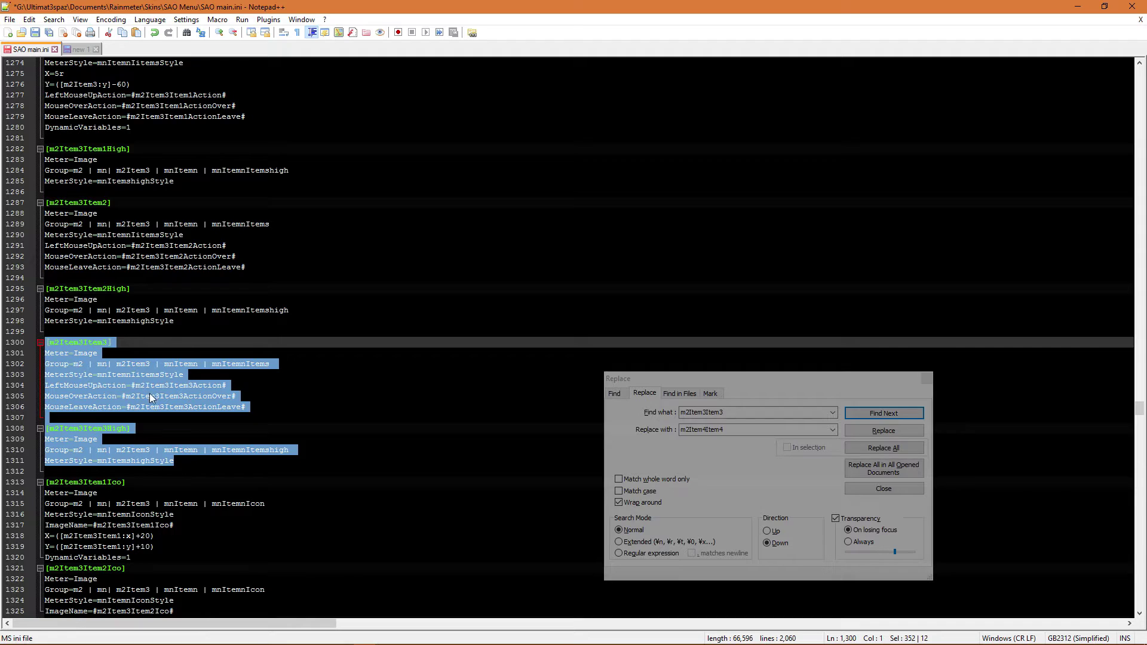
pyautogui.click(190, 463)
pyautogui.press('Return')
pyautogui.press('Return')
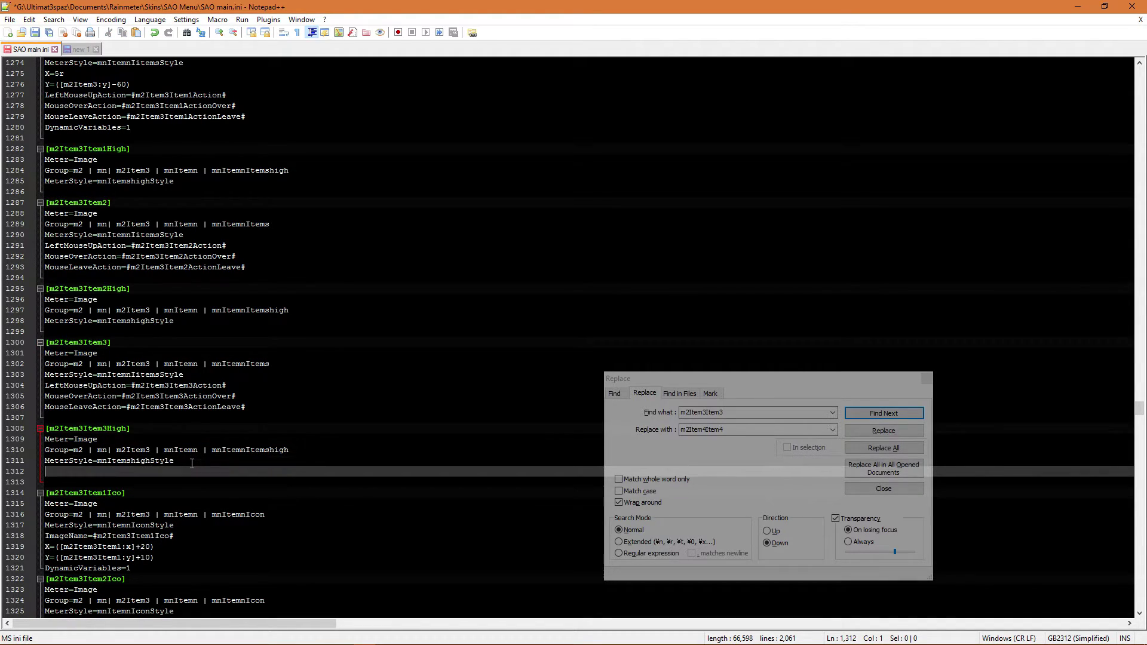
pyautogui.hotkey('ctrl', 'v')
pyautogui.scroll(-3, 192, 463)
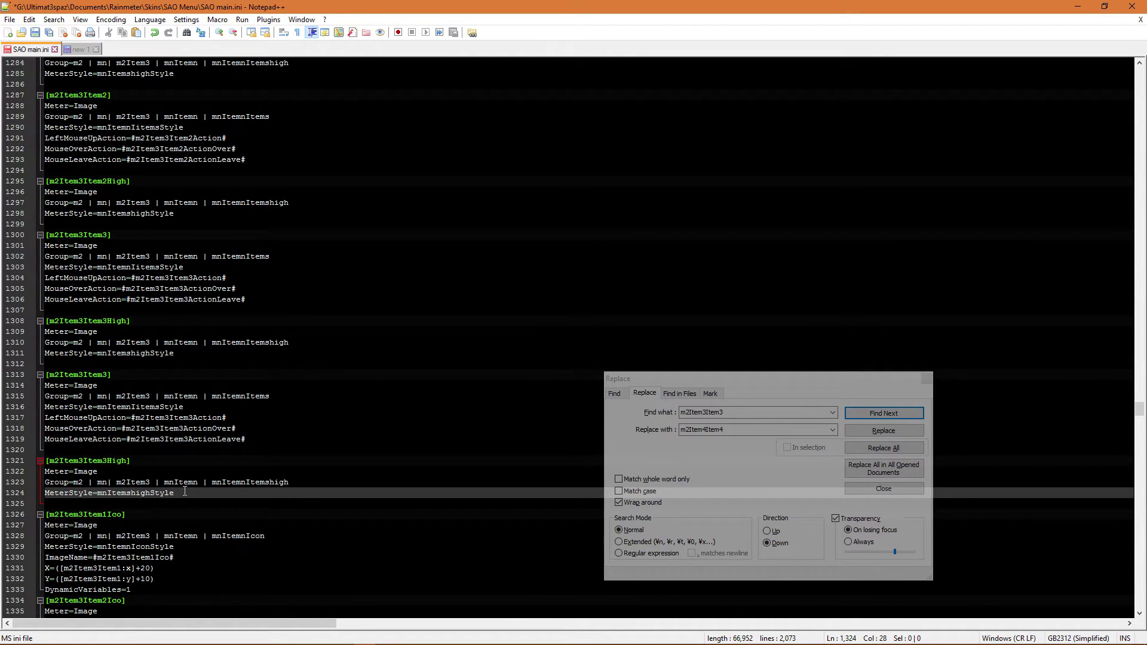
# - Rename m2Item3Item3 to m2Item4Item4 throughout the pasted 12-line block using Replace All in selection
pyautogui.moveTo(185, 491); pyautogui.dragTo(32, 375)
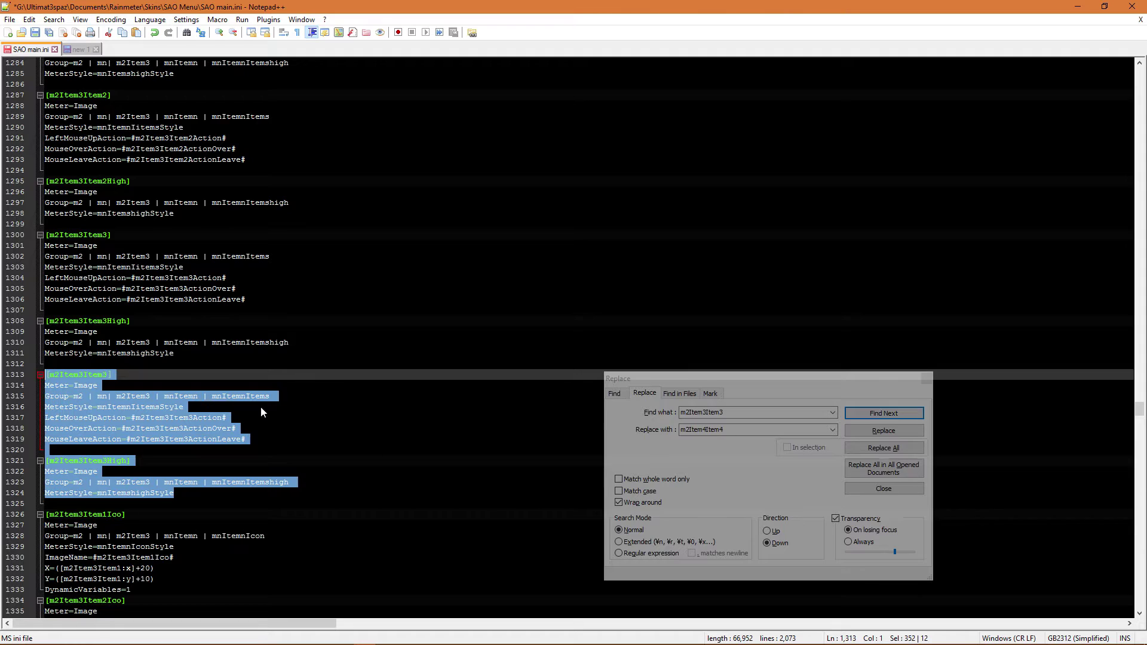
pyautogui.click(804, 445)
pyautogui.click(790, 448)
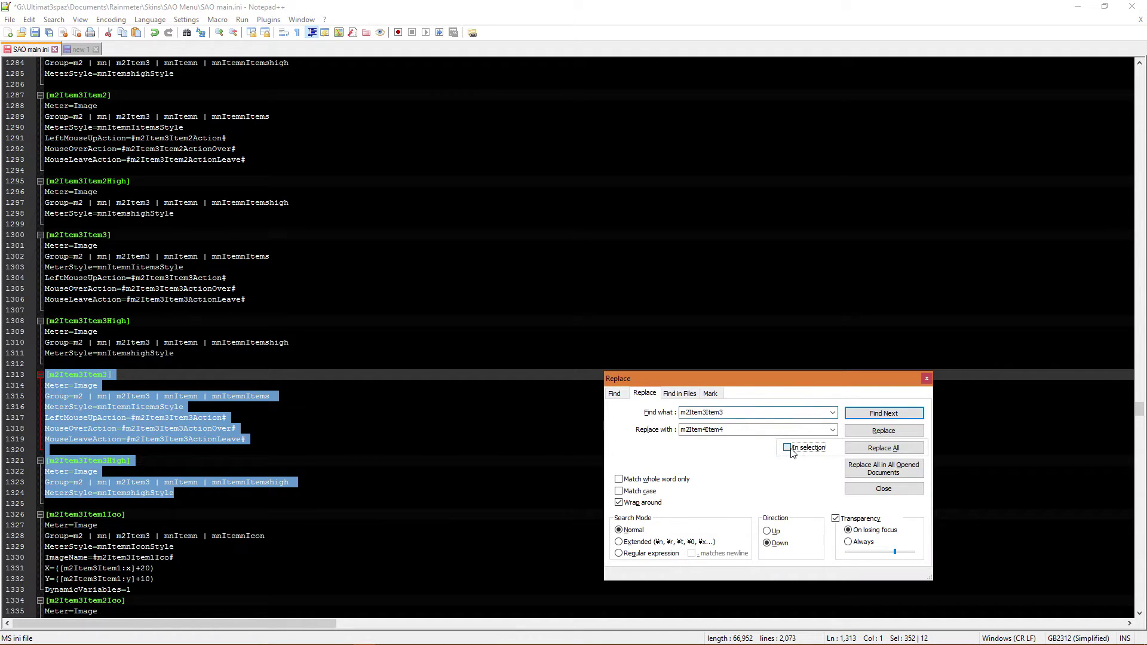
pyautogui.click(883, 448)
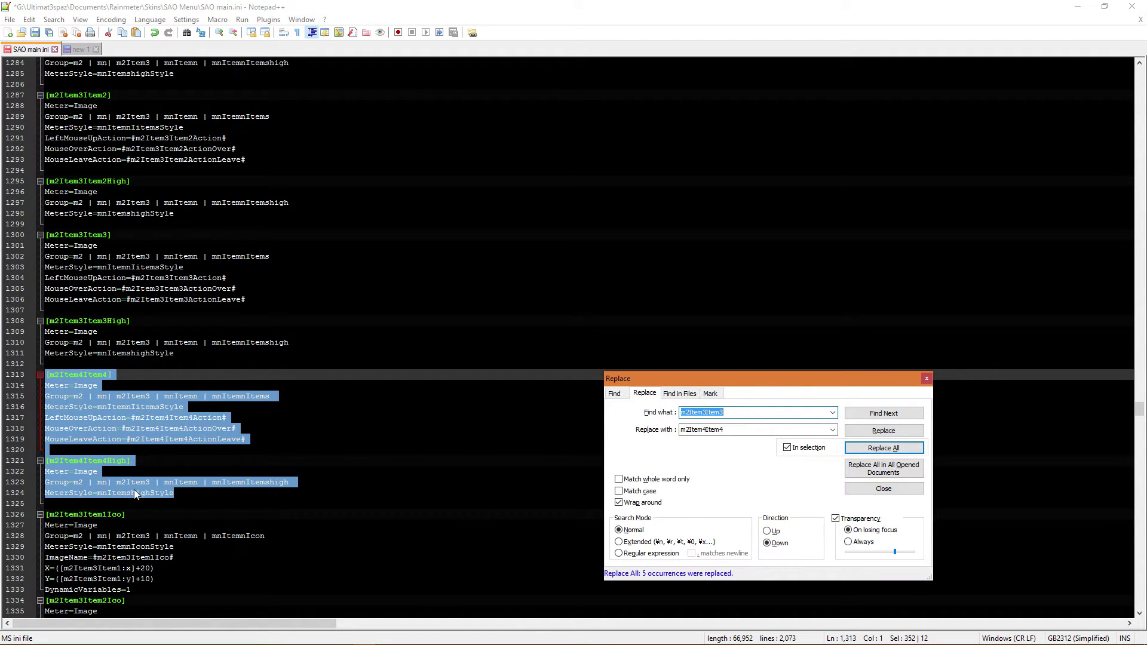
pyautogui.click(200, 493)
# - Find the next m2Item3Item3 occurrence and select the m2Item3Item3Ico block at lines 1339–1343
pyautogui.scroll(-3, 201, 493)
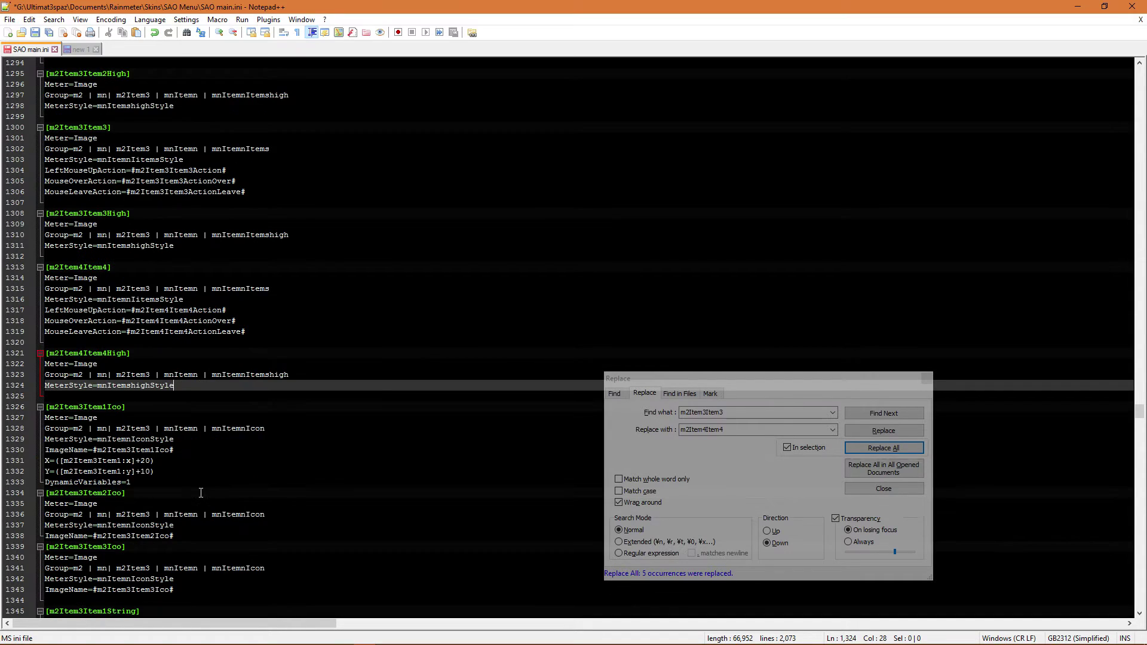
pyautogui.scroll(-3, 185, 508)
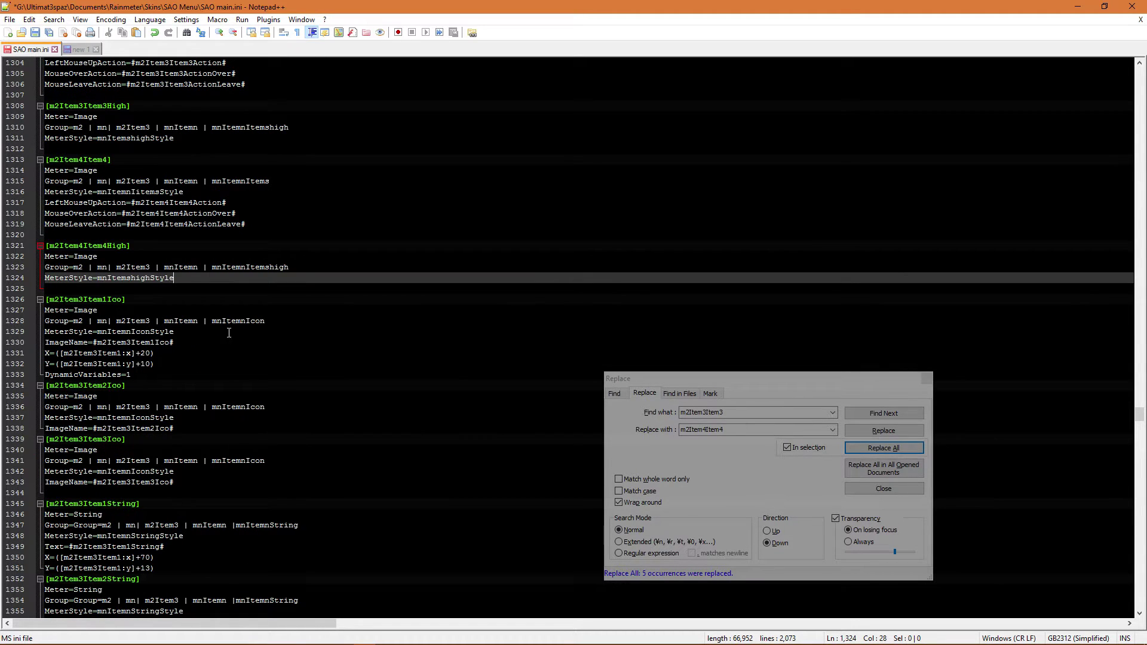
pyautogui.click(888, 413)
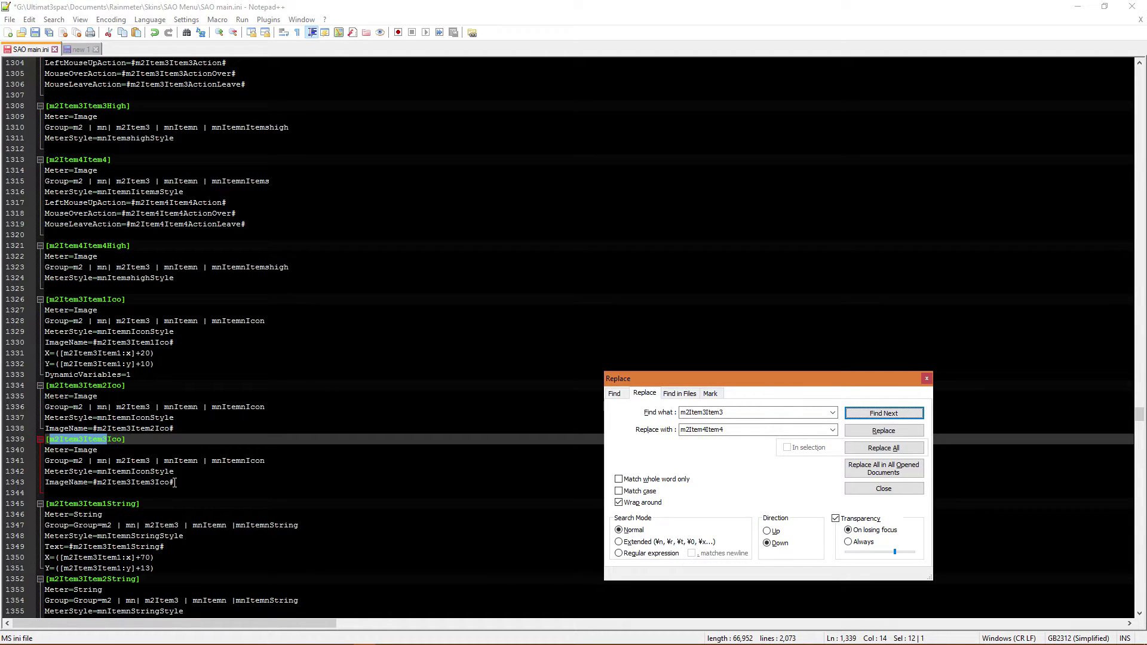
pyautogui.moveTo(186, 485); pyautogui.dragTo(28, 447)
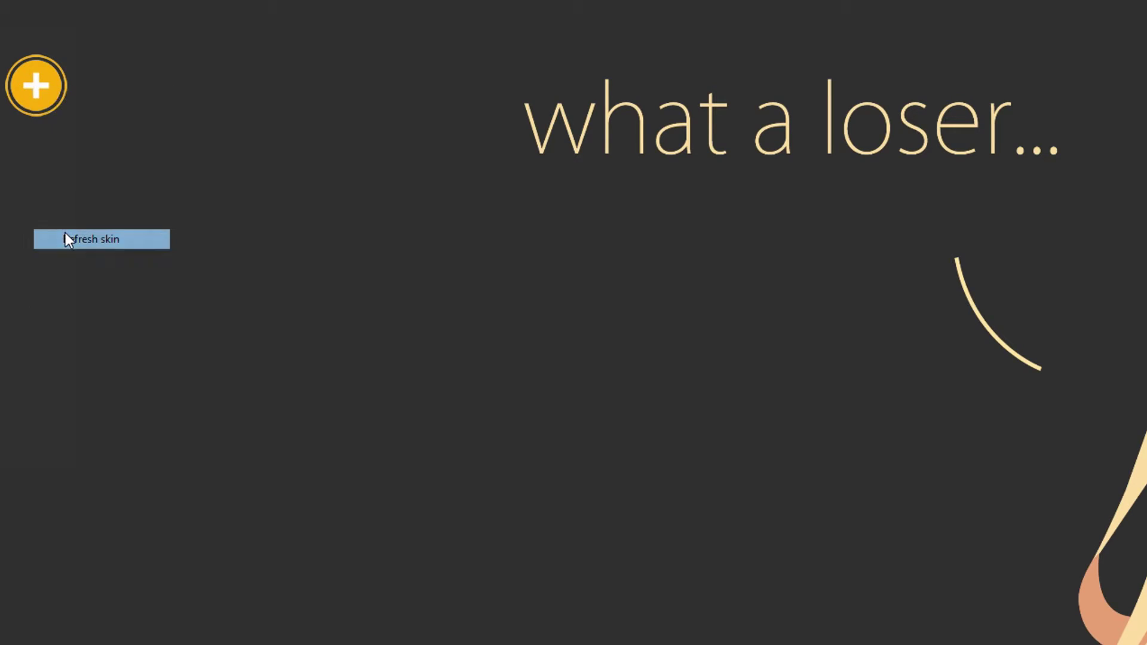
# - Launch Osu! from the SAO Menu's Games submenu
pyautogui.click(48, 106)
pyautogui.click(36, 248)
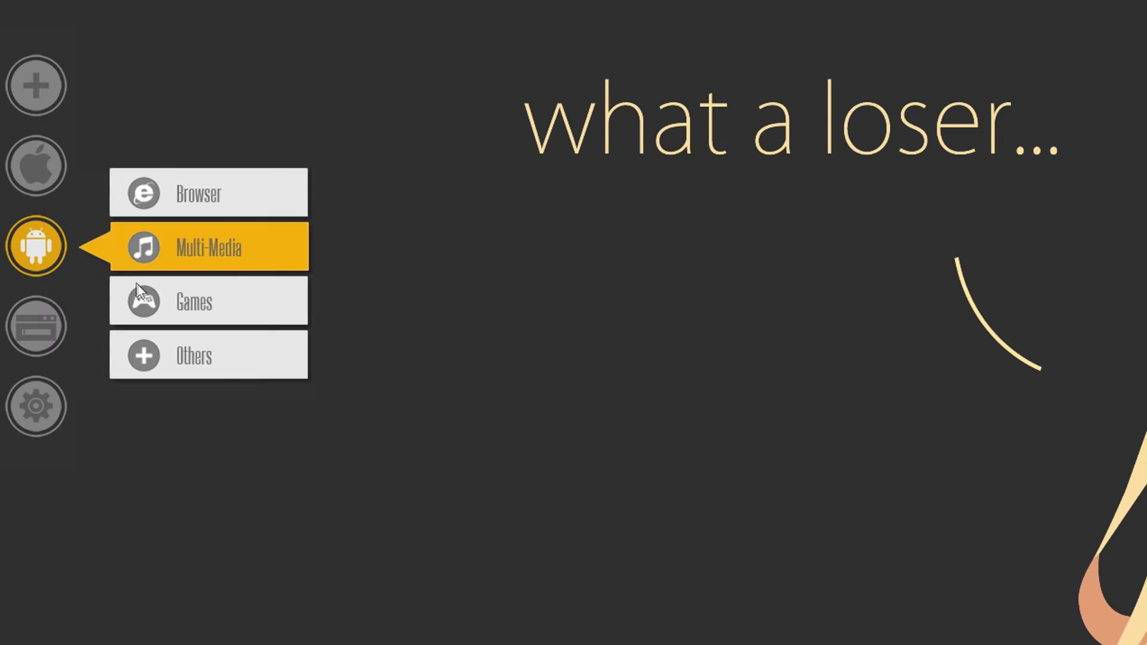
pyautogui.click(156, 299)
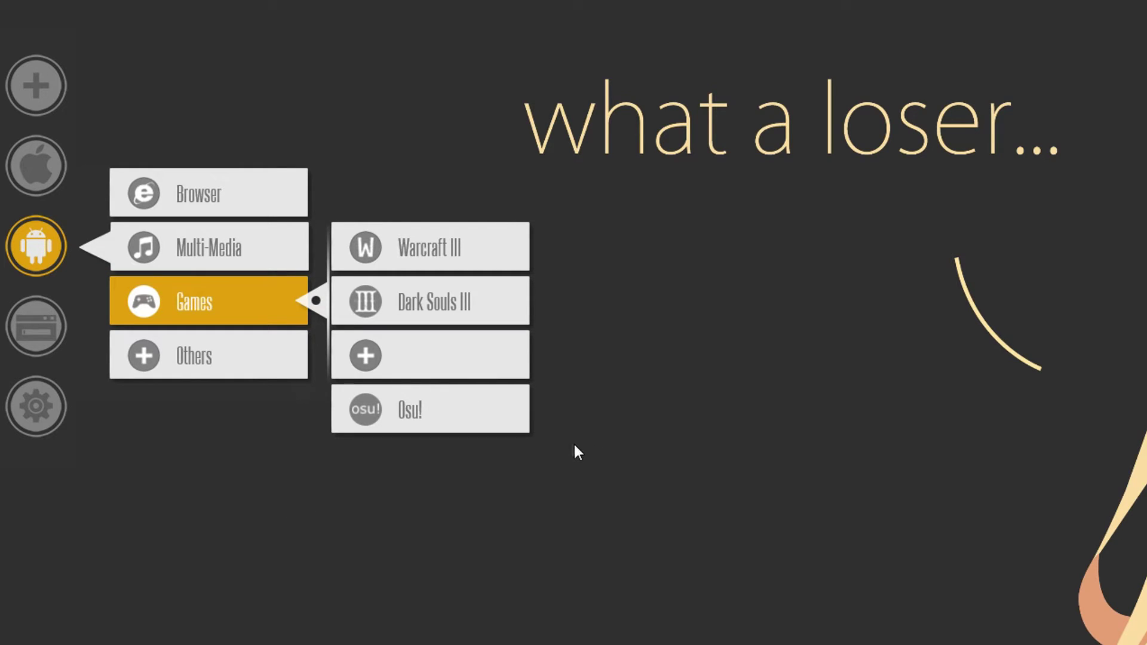
pyautogui.click(436, 423)
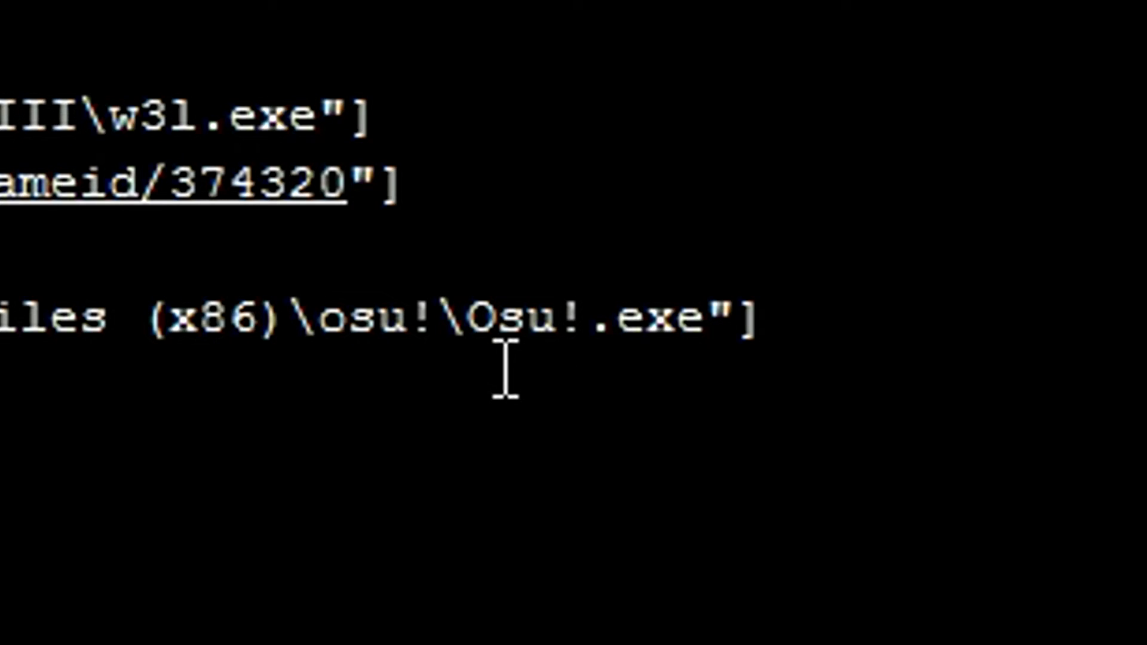
# - Correct the launch path from Osu!.exe to osu!.exe and relaunch Osu! to test it
pyautogui.click(500, 349)
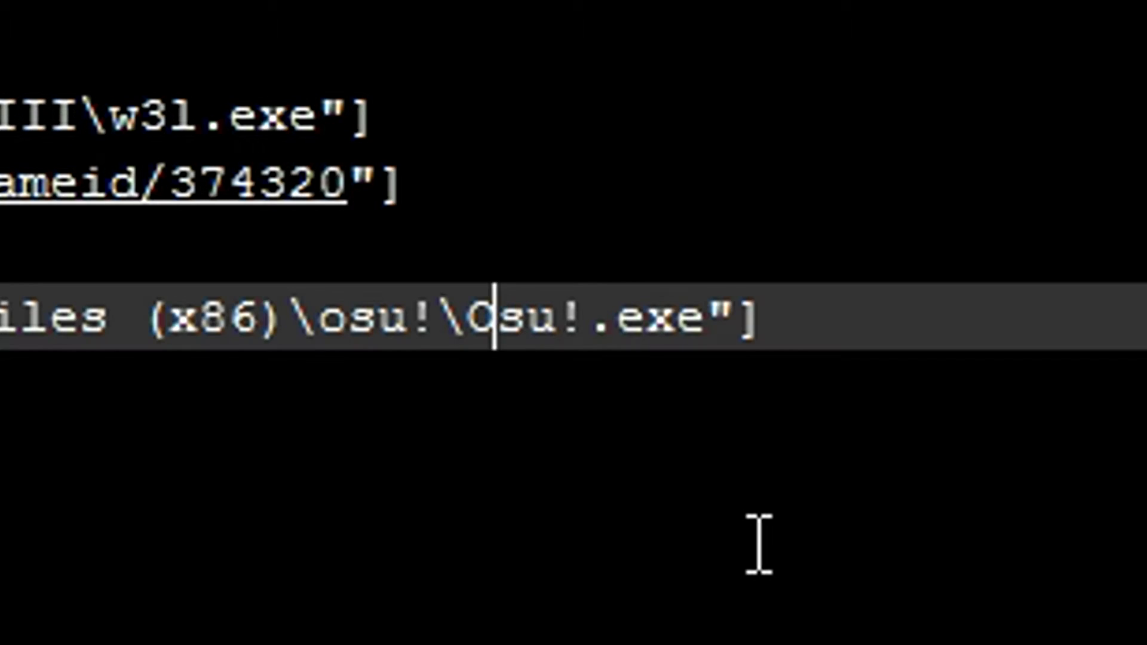
pyautogui.press('BackSpace')
pyautogui.write('o')
pyautogui.press('Escape')
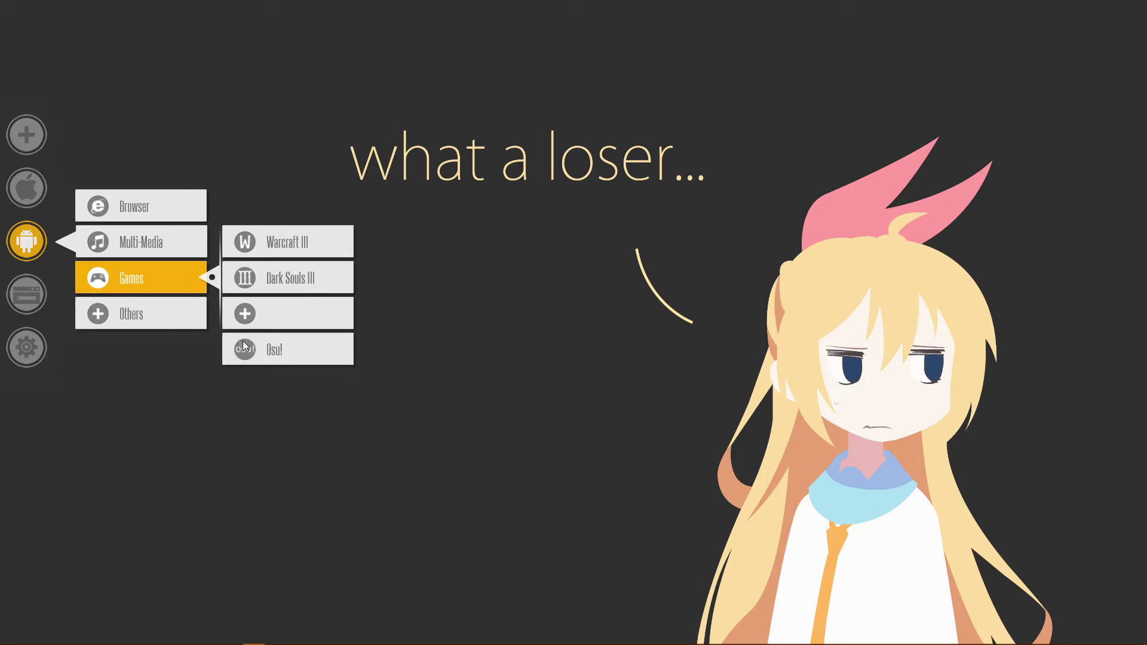
pyautogui.click(244, 341)
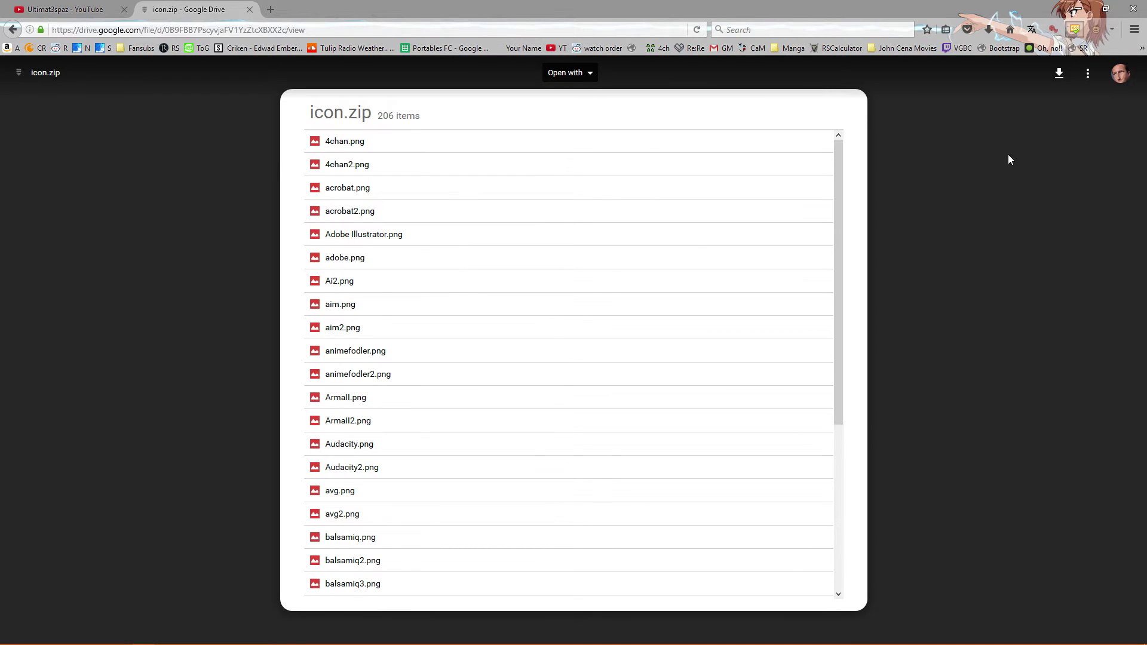
# - Download icon.zip from Google Drive, opening it with 7-Zip File Manager
pyautogui.scroll(-4, 735, 411)
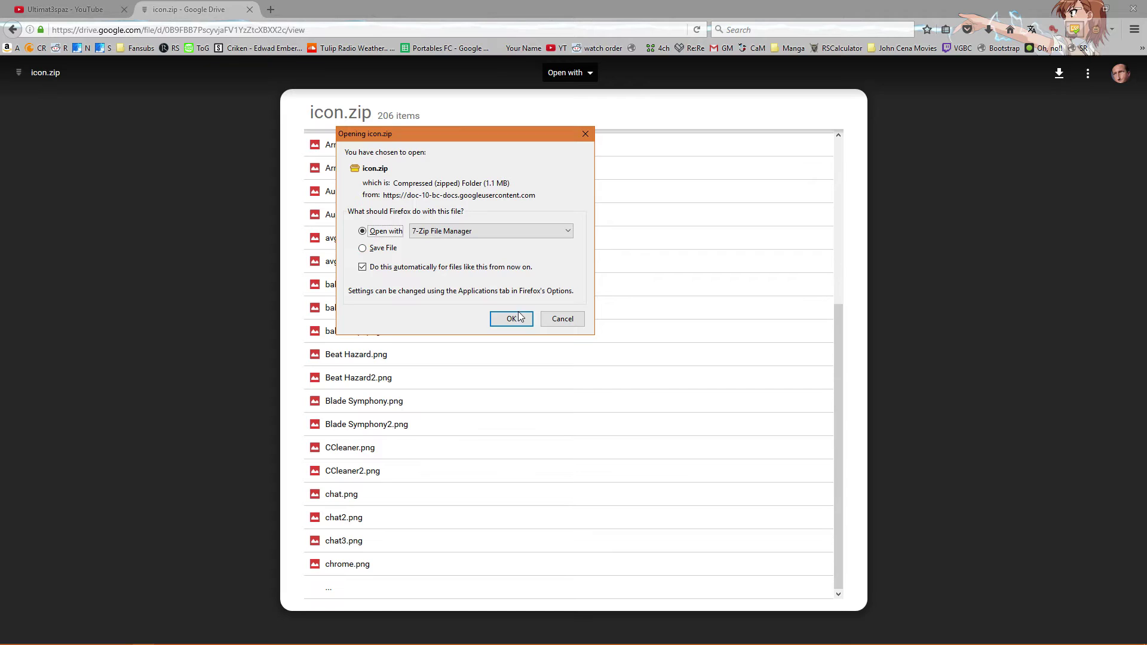
pyautogui.click(511, 318)
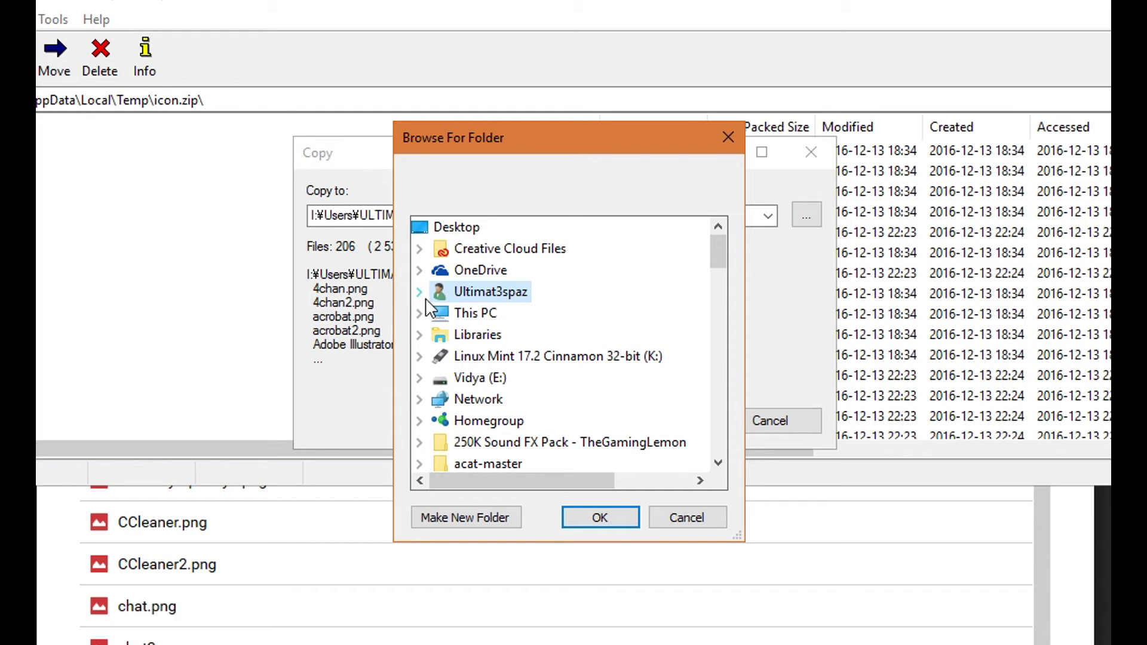
pyautogui.click(425, 299)
pyautogui.scroll(-7, 455, 384)
pyautogui.scroll(3, 461, 378)
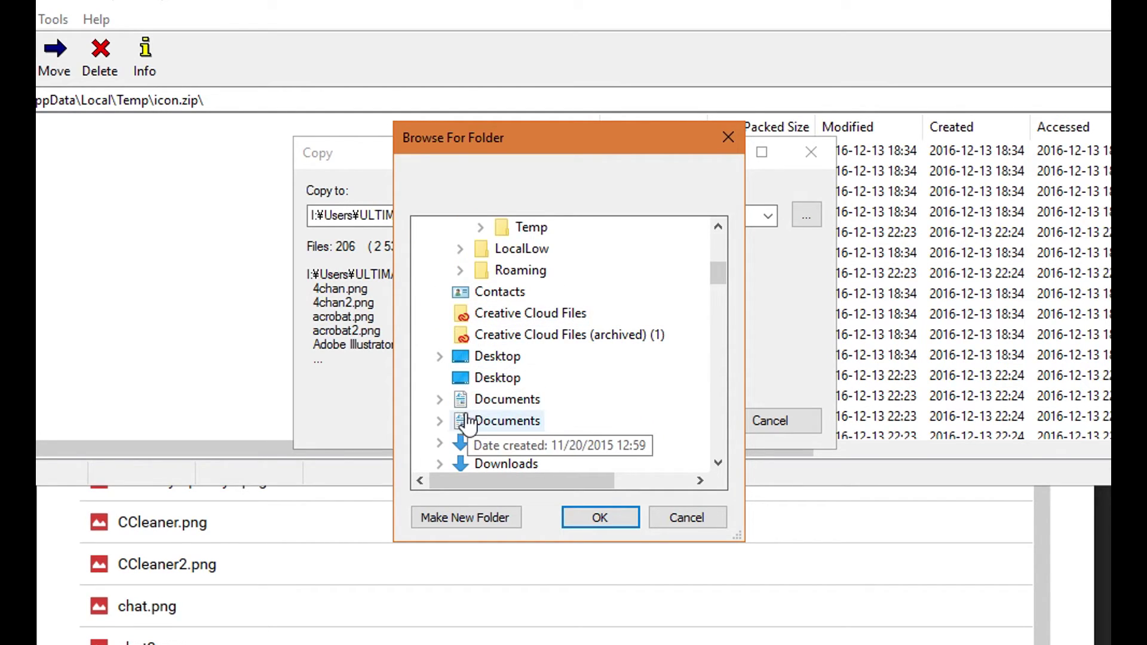
pyautogui.click(440, 399)
pyautogui.scroll(-12, 440, 365)
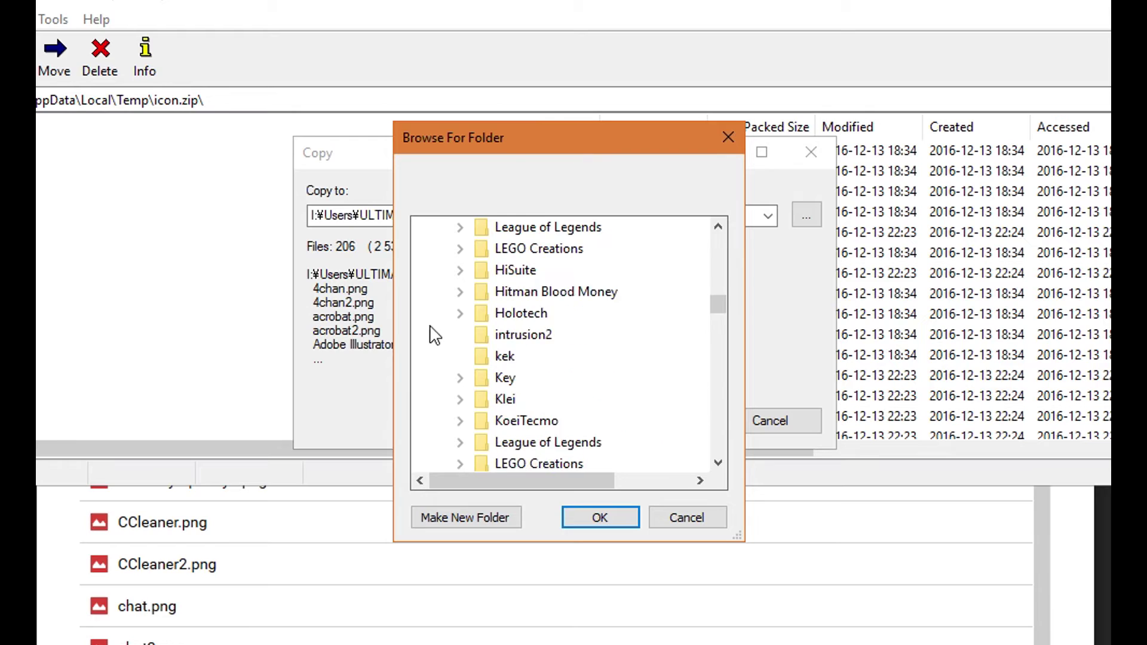
pyautogui.scroll(-15, 472, 358)
pyautogui.scroll(3, 472, 338)
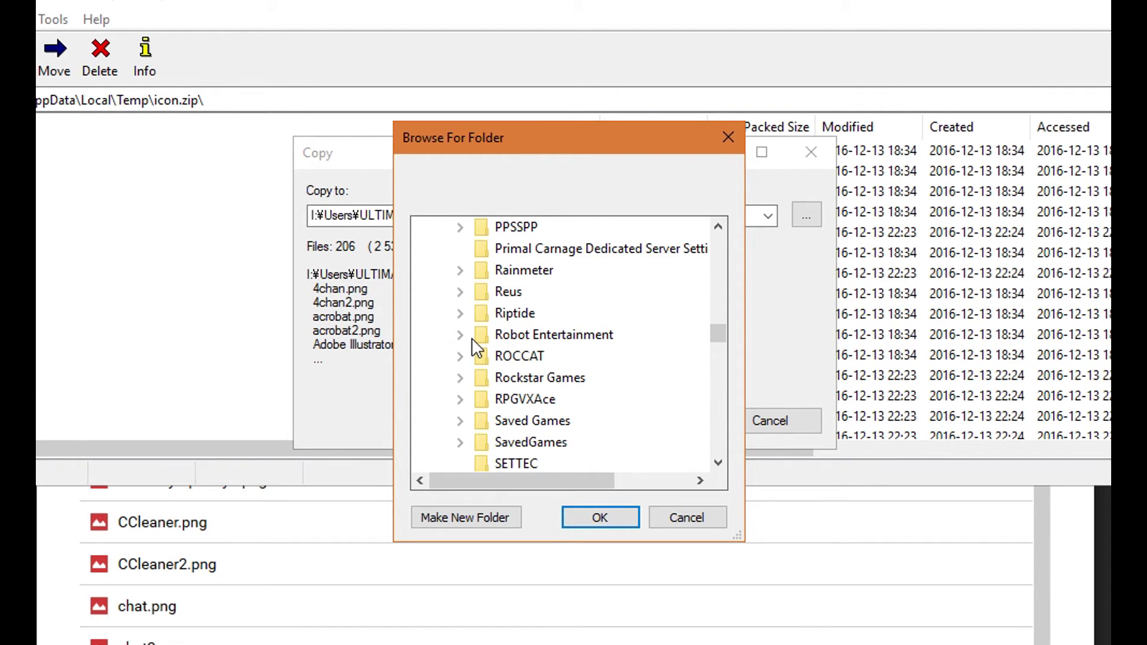
pyautogui.click(467, 270)
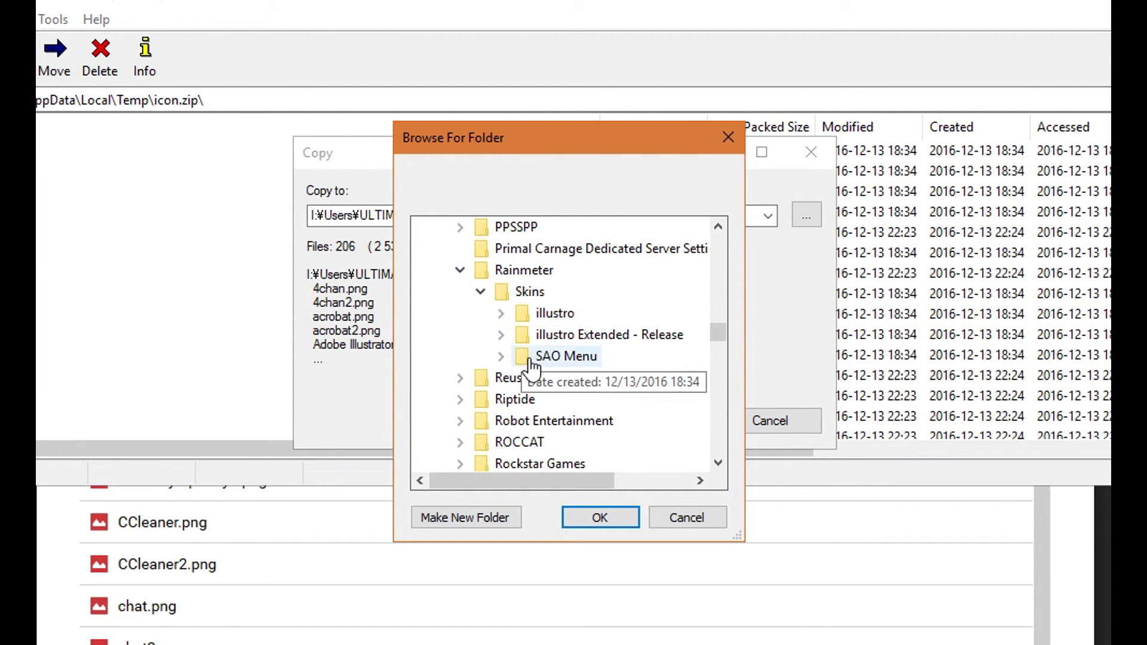
pyautogui.click(503, 356)
pyautogui.click(522, 335)
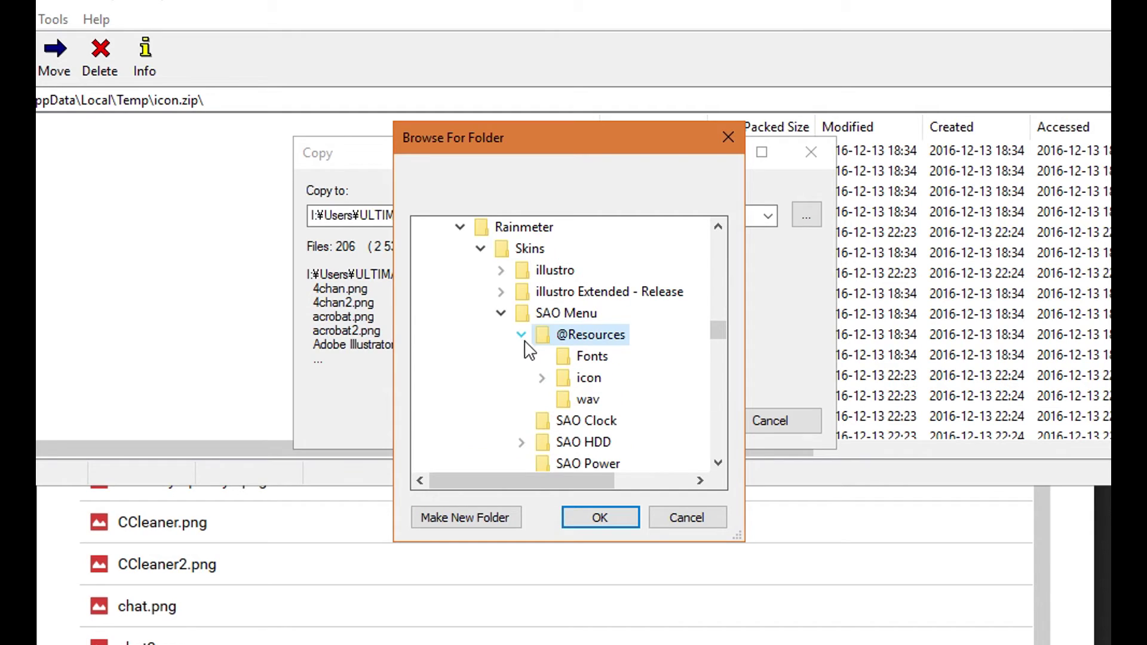
pyautogui.click(568, 383)
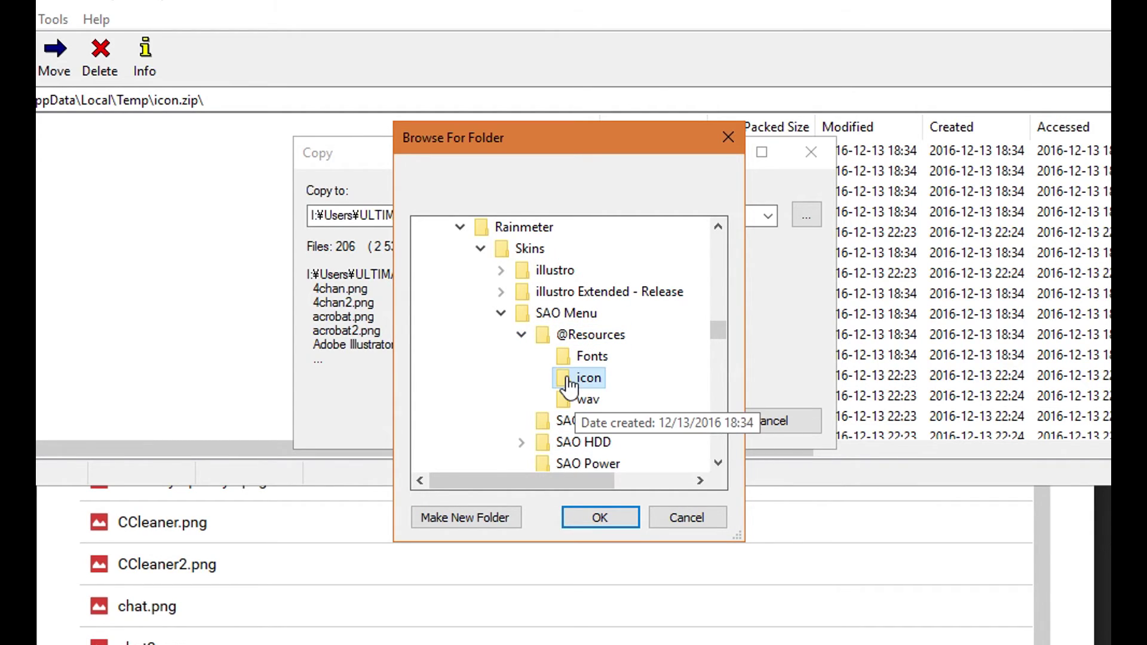
# - Extract all 206 icons there, replacing existing files, and open SAOIcons.psd
pyautogui.click(596, 521)
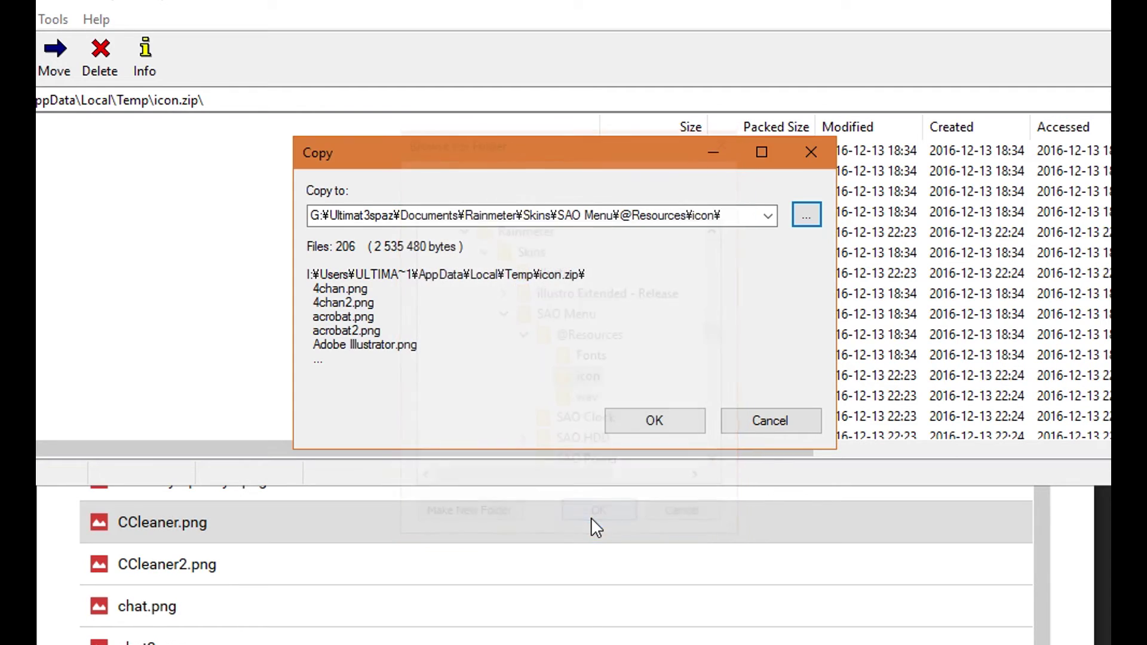
pyautogui.click(621, 428)
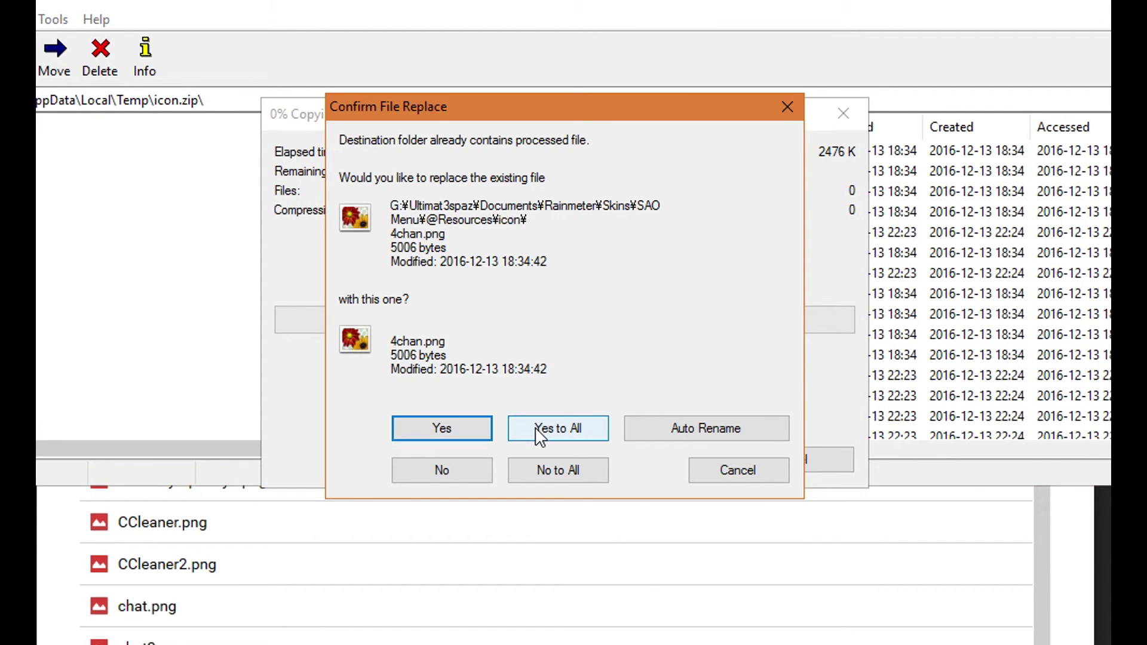
pyautogui.click(536, 429)
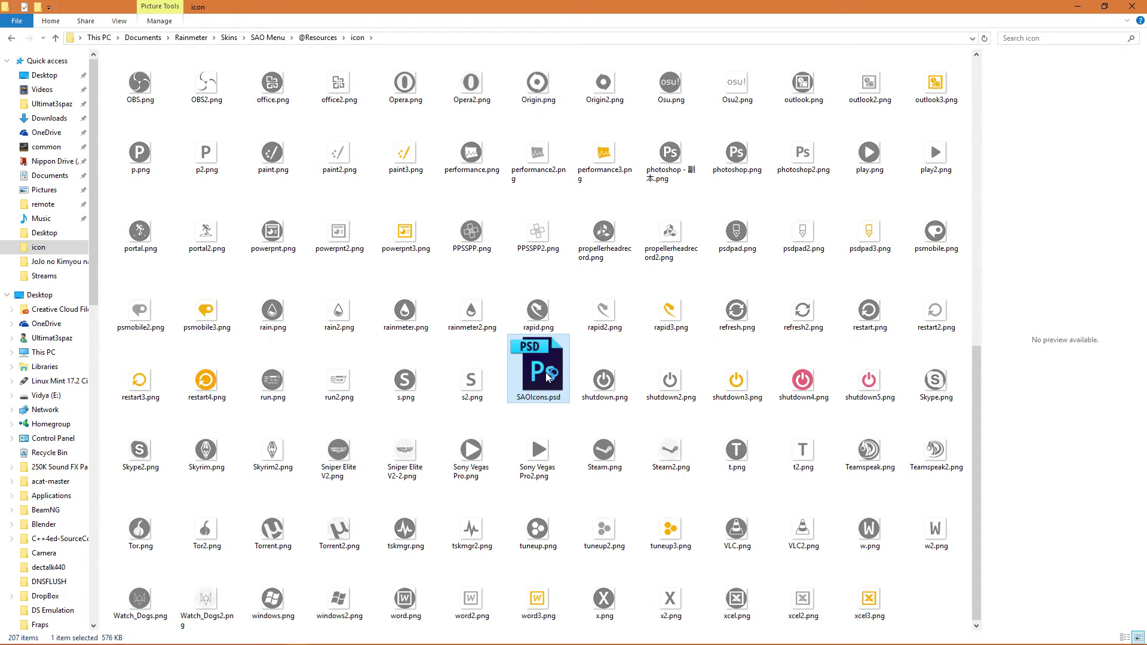
pyautogui.doubleClick(546, 375)
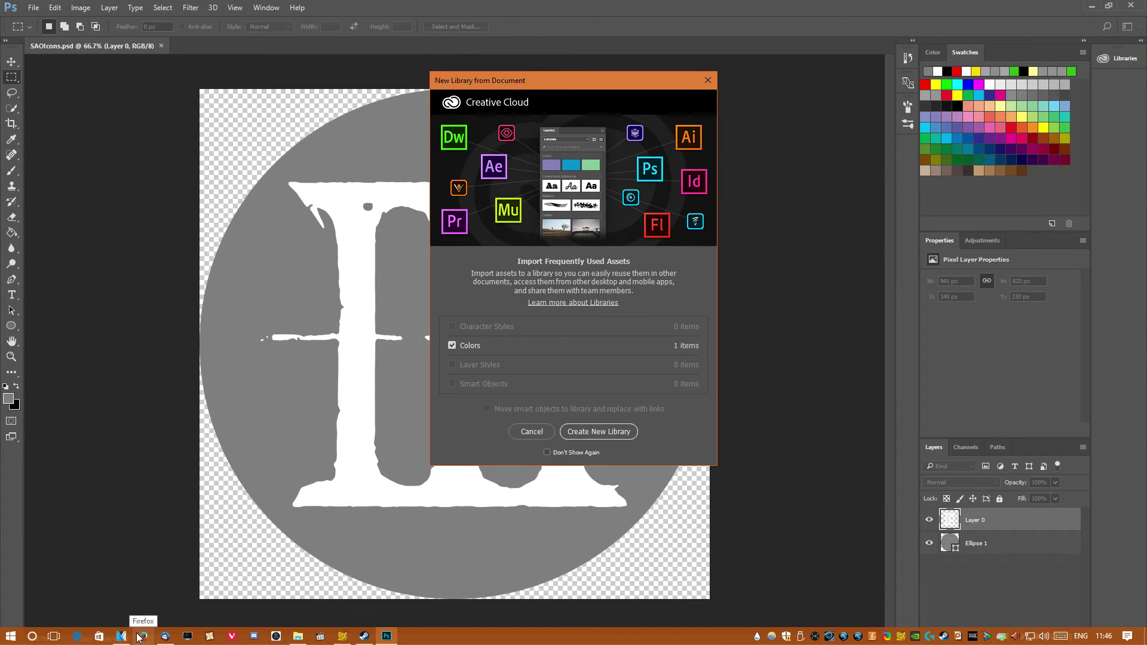
# - Dismiss the New Library prompt and select the Ellipse 1 layer, leaving its fill unchanged
pyautogui.click(708, 80)
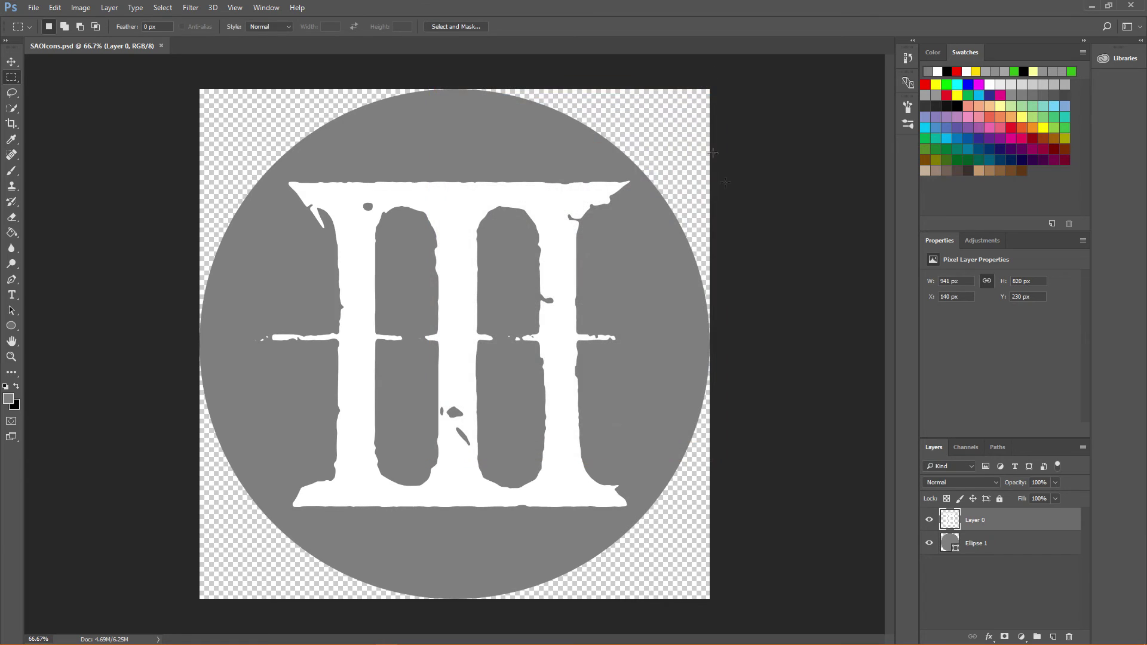
pyautogui.click(983, 545)
pyautogui.rightClick(987, 545)
pyautogui.click(869, 157)
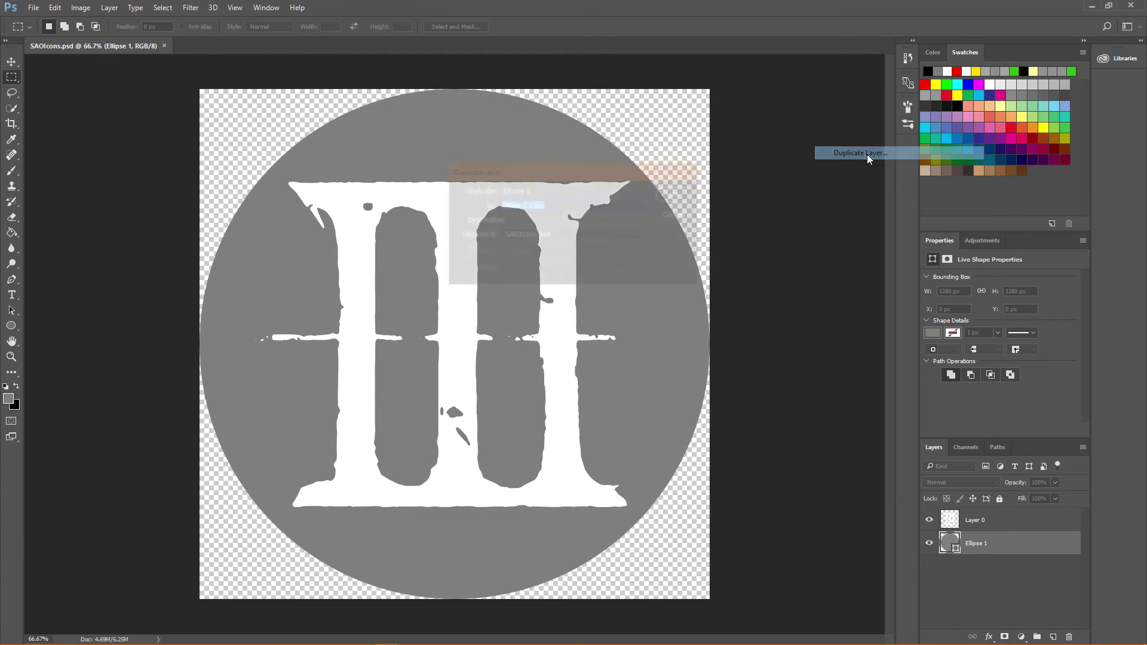
pyautogui.click(936, 334)
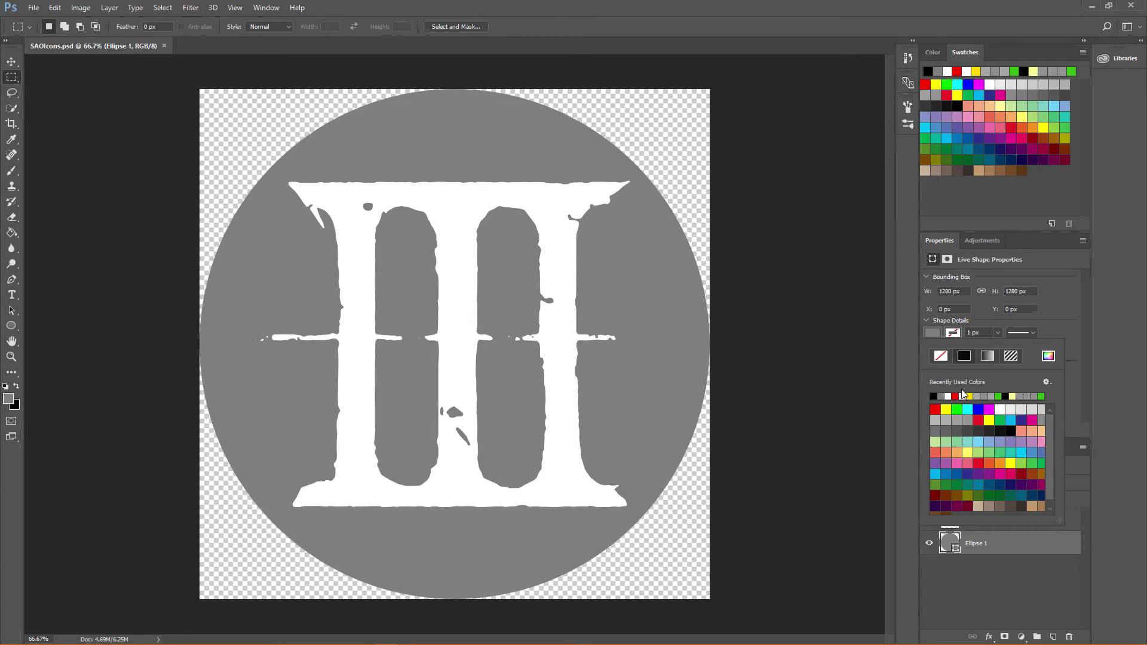
pyautogui.moveTo(325, 226); pyautogui.dragTo(271, 220)
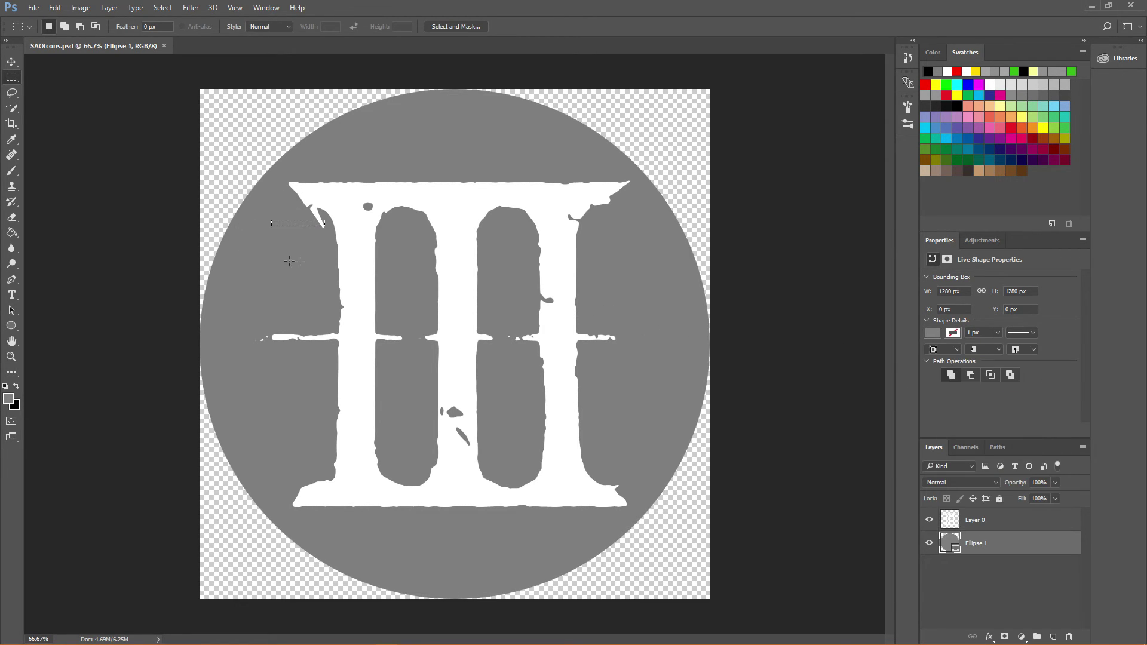
pyautogui.click(289, 262)
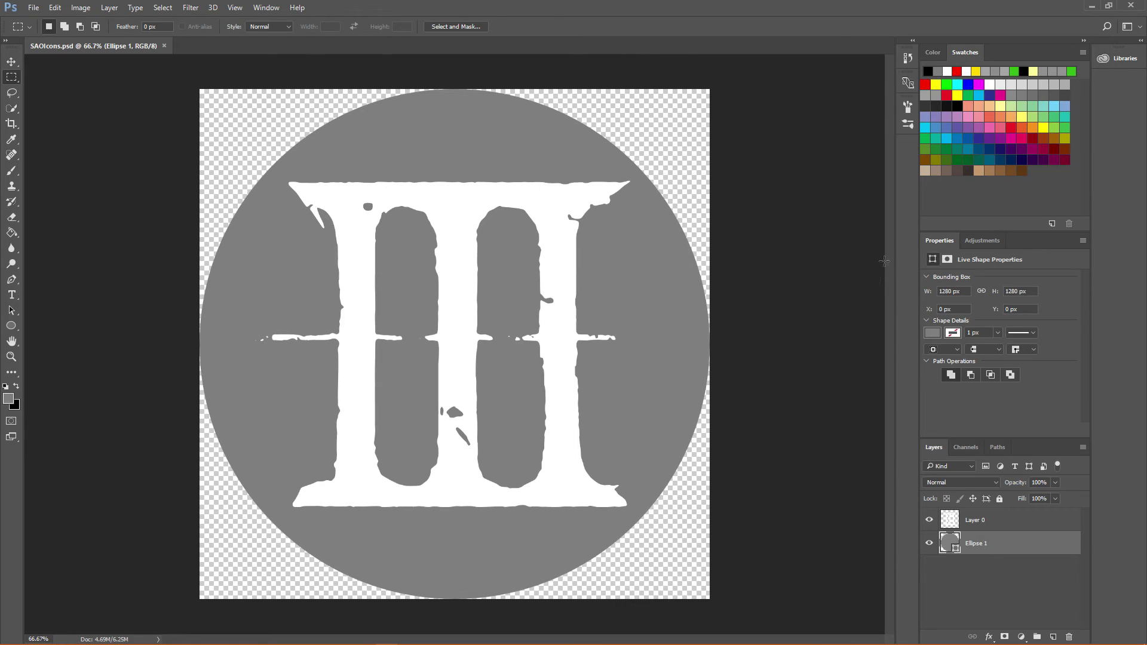